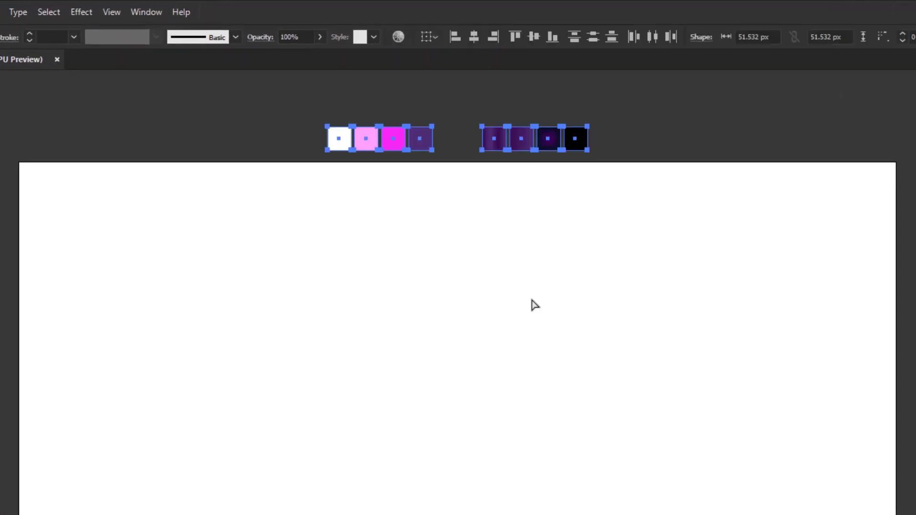
- Create a color group named "Neon colors" from the white, light pink, magenta and purple squares above the artboard
{"action": "key", "text": "ctrl+g"}
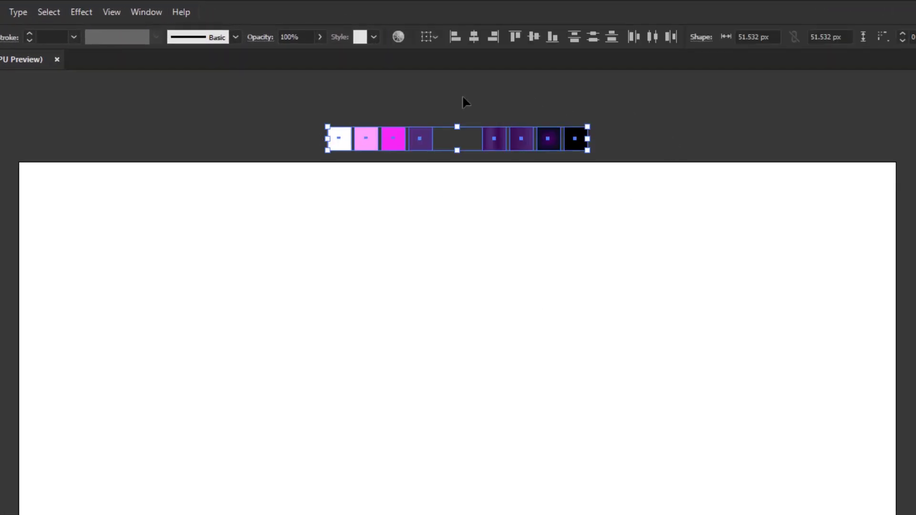
{"action": "left_click", "coordinate": [451, 186]}
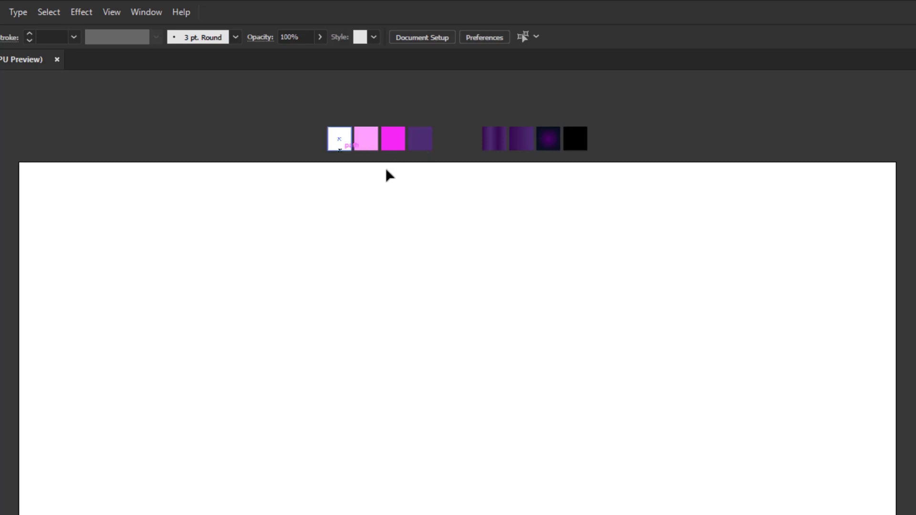
{"action": "left_click_drag", "start_coordinate": [307, 110], "coordinate": [452, 161]}
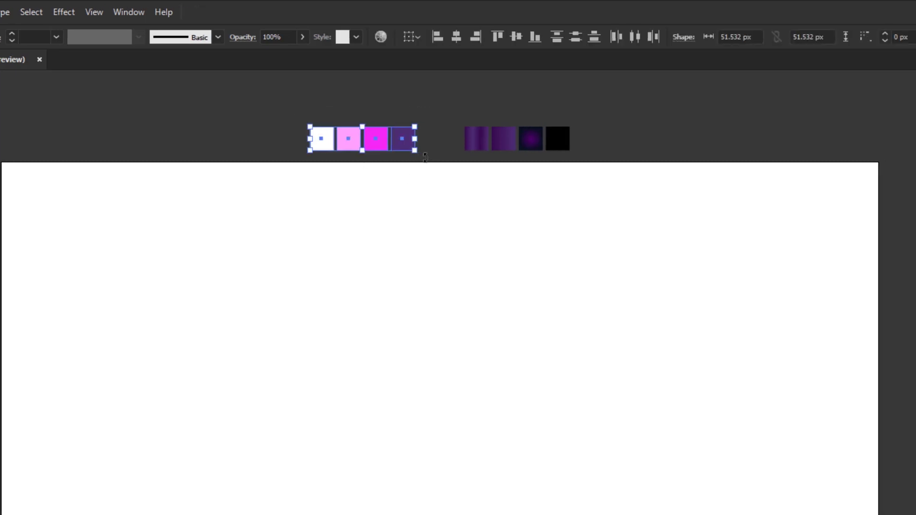
{"action": "left_click", "coordinate": [709, 165]}
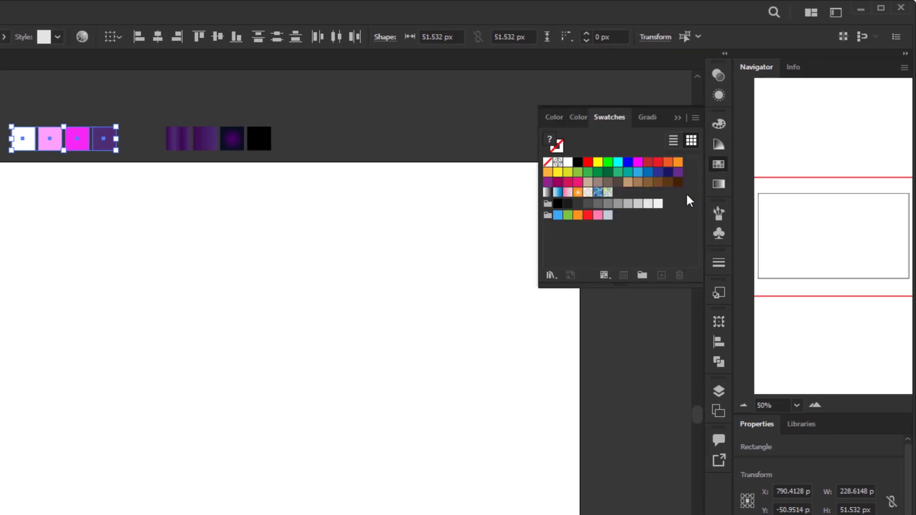
{"action": "left_click", "coordinate": [643, 272]}
{"action": "type", "text": "Neon colors"}
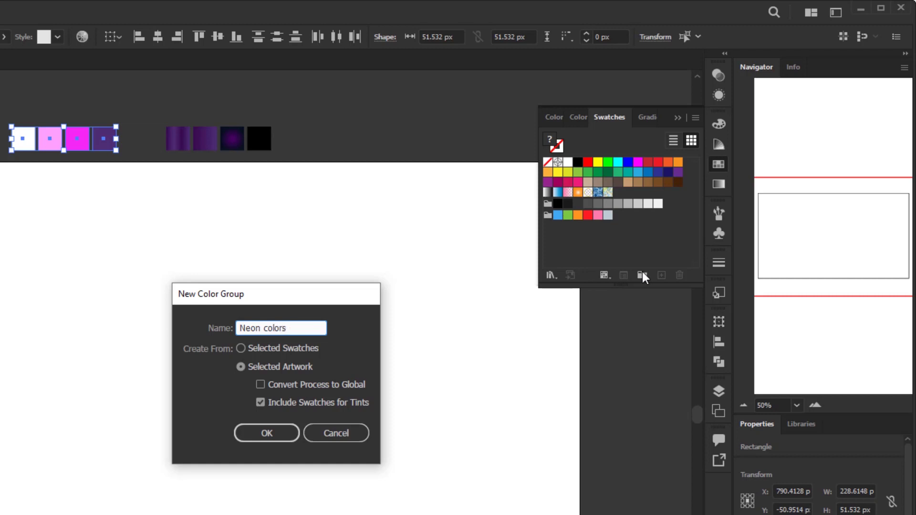
{"action": "key", "text": "Return"}
- Save the fill of the first purple gradient square as a swatch named New Gradient Swatch
{"action": "left_click_drag", "start_coordinate": [161, 126], "coordinate": [235, 159]}
{"action": "left_click", "coordinate": [200, 169]}
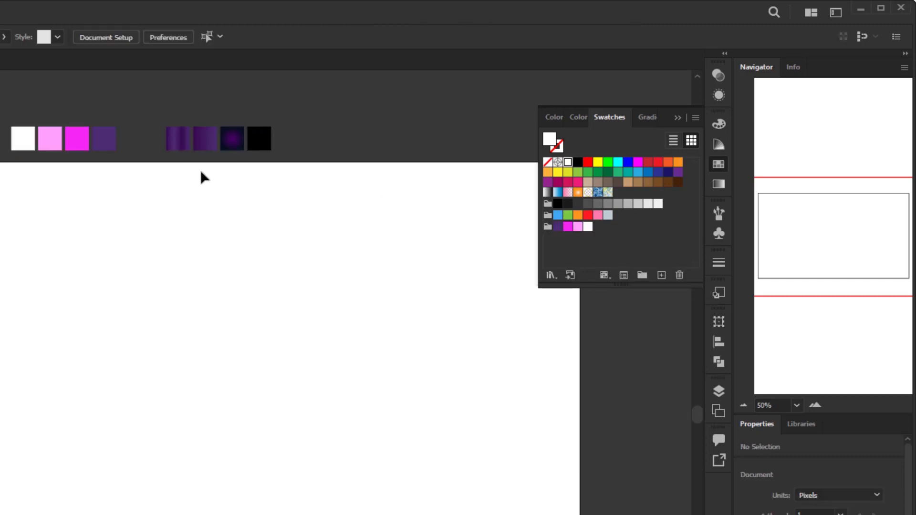
{"action": "left_click", "coordinate": [175, 142]}
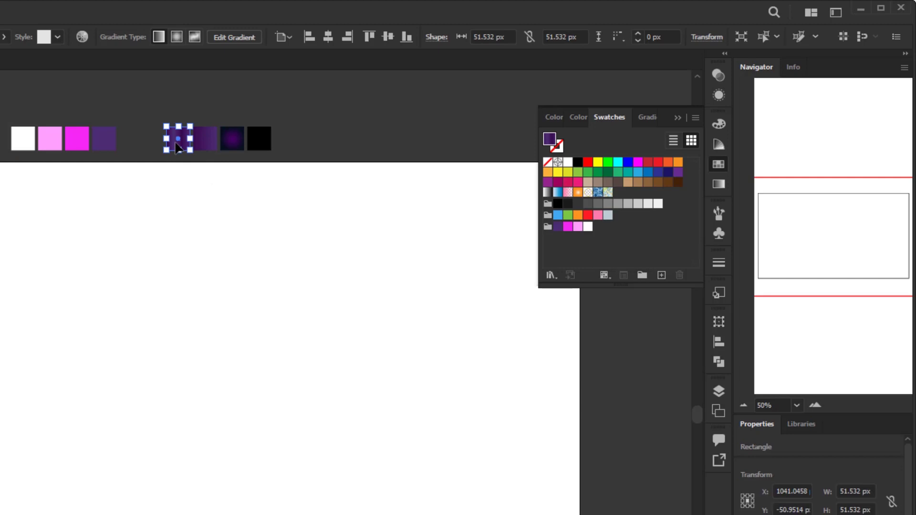
{"action": "left_click", "coordinate": [659, 273]}
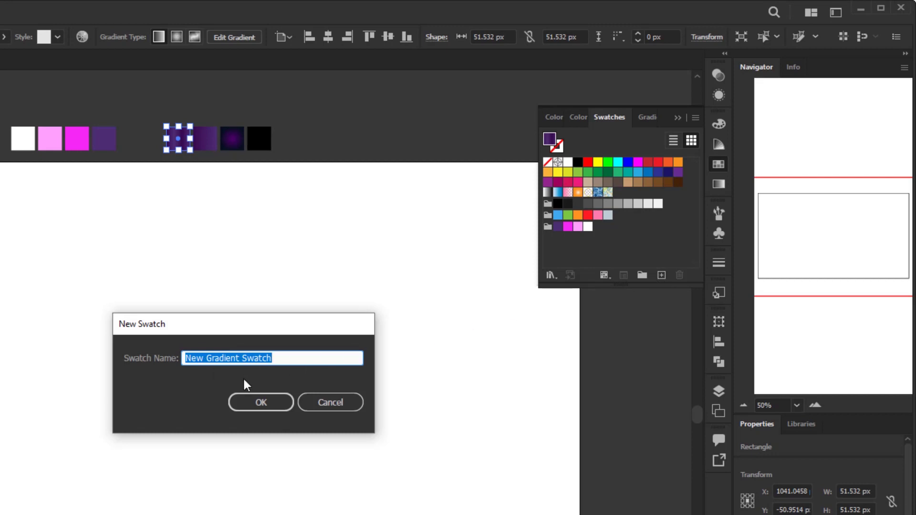
{"action": "left_click", "coordinate": [251, 407]}
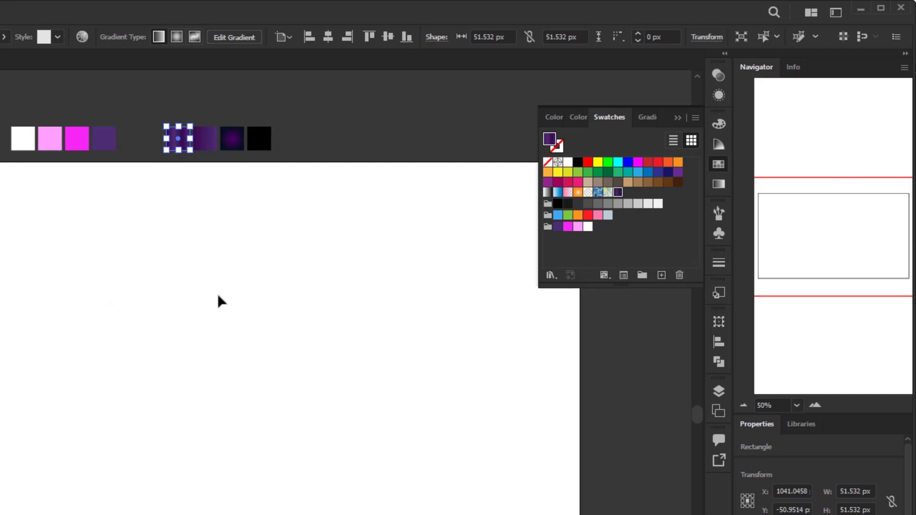
- Save the second purple linear gradient square's fill as a new swatch
{"action": "left_click", "coordinate": [206, 143]}
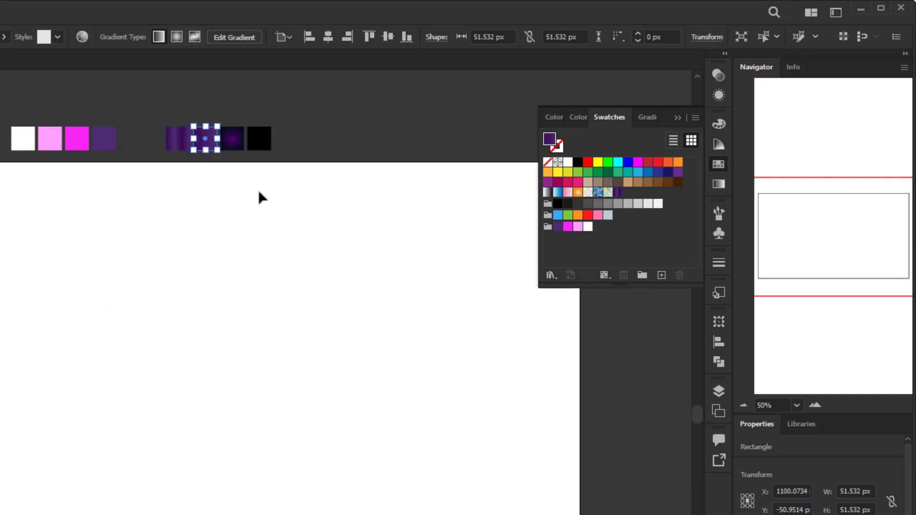
{"action": "left_click", "coordinate": [662, 276]}
{"action": "left_click", "coordinate": [258, 403]}
- Save the dark radial gradient square's fill as a new swatch, then deselect the square
{"action": "left_click", "coordinate": [234, 146]}
{"action": "left_click", "coordinate": [661, 276]}
{"action": "left_click", "coordinate": [262, 403]}
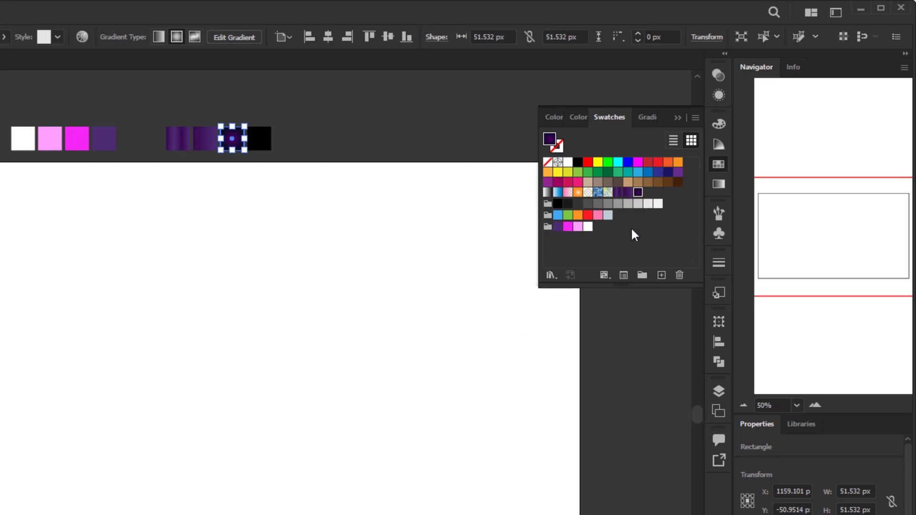
{"action": "left_click", "coordinate": [229, 431]}
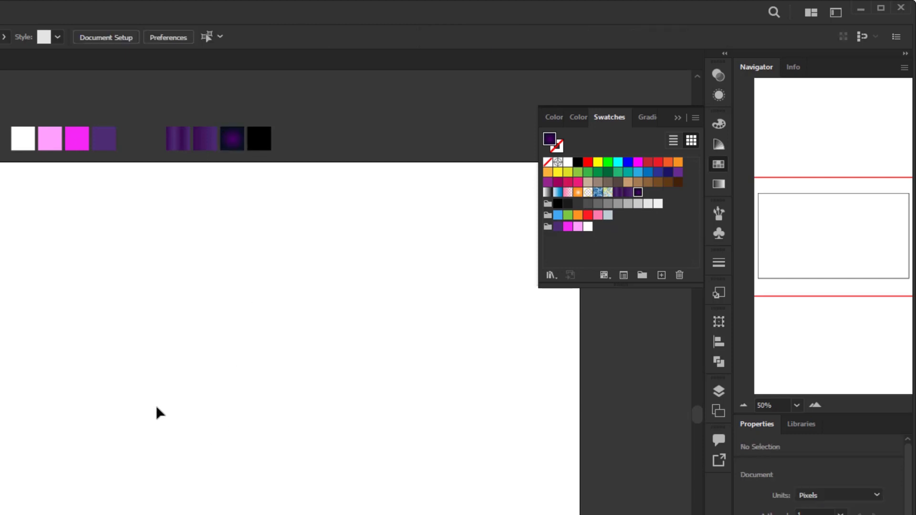
{"action": "left_click", "coordinate": [699, 109]}
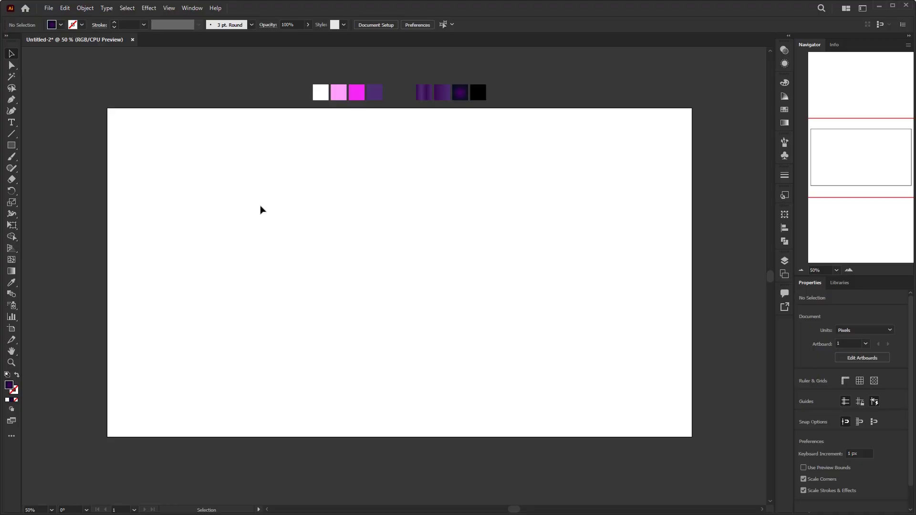
- Draw a 1920 × 1080 px rectangle covering the whole artboard with the default fill and stroke
{"action": "left_click", "coordinate": [13, 147]}
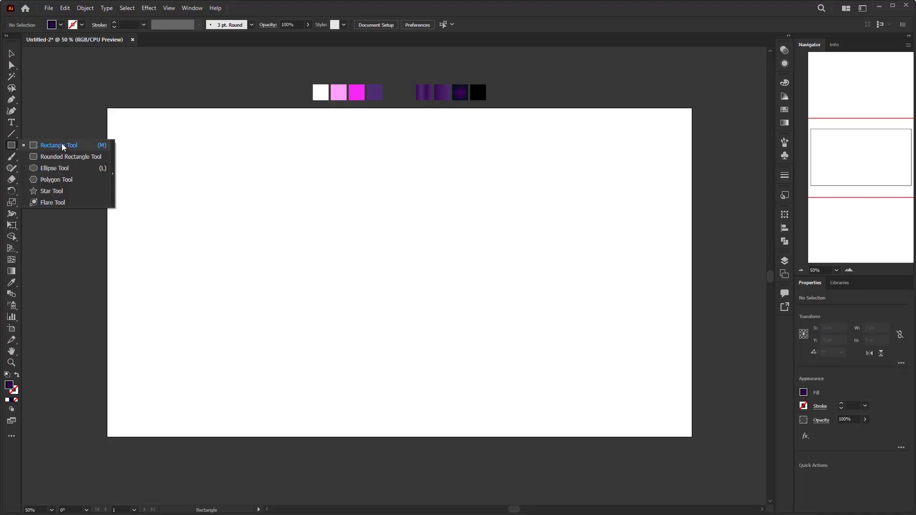
{"action": "left_click", "coordinate": [63, 147]}
{"action": "key", "text": "d"}
{"action": "left_click_drag", "start_coordinate": [108, 108], "coordinate": [692, 437]}
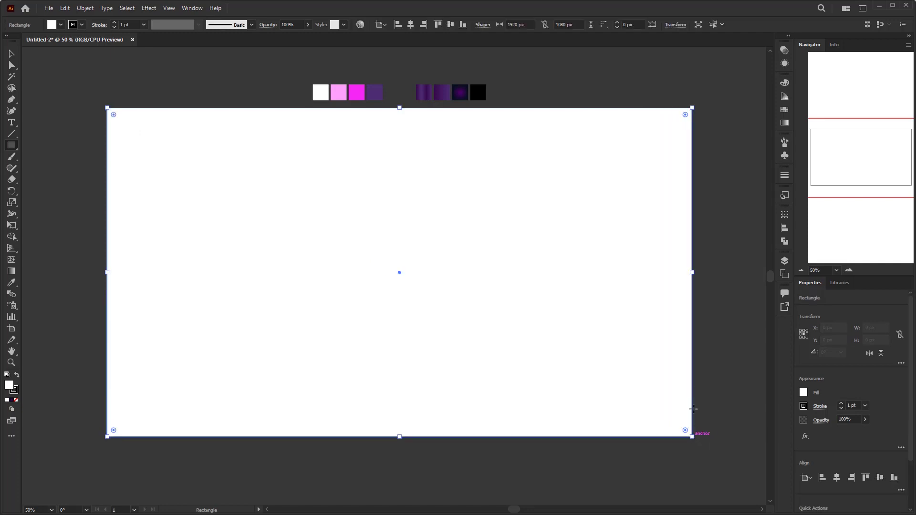
- Fill the artboard-sized rectangle with the saved dark purple radial gradient swatch
{"action": "left_click", "coordinate": [784, 110]}
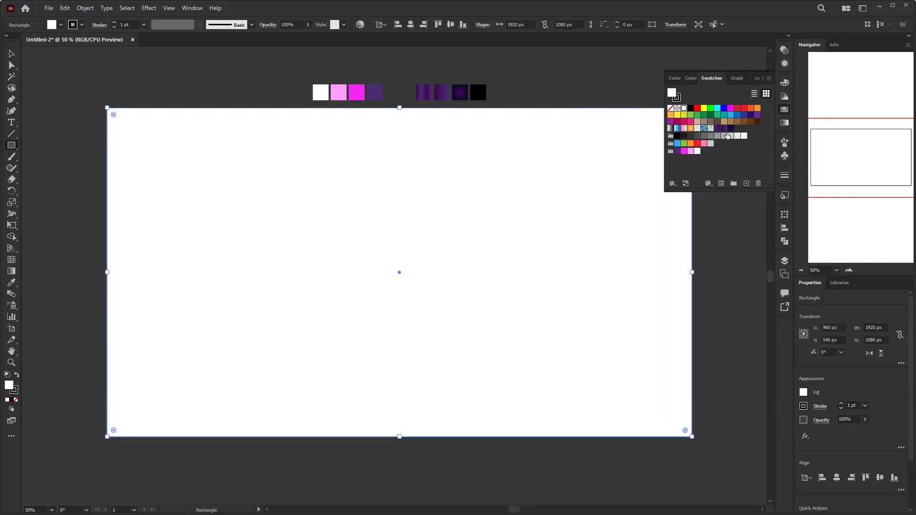
{"action": "left_click", "coordinate": [730, 129]}
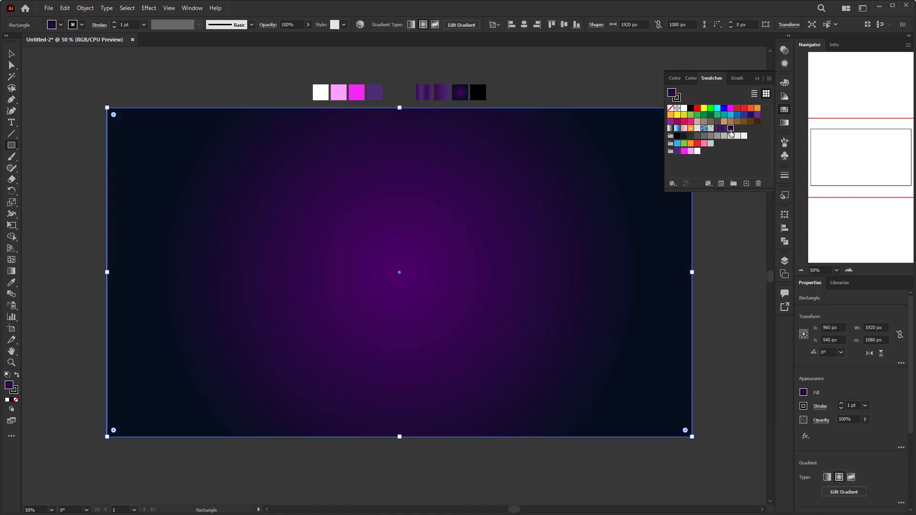
{"action": "left_click", "coordinate": [759, 79]}
- Flatten the background's radial gradient into a wide ellipse and enlarge it to reach the rectangle's corners
{"action": "left_click", "coordinate": [11, 271]}
{"action": "scroll", "coordinate": [380, 277], "scroll_direction": "down", "scroll_amount": 1}
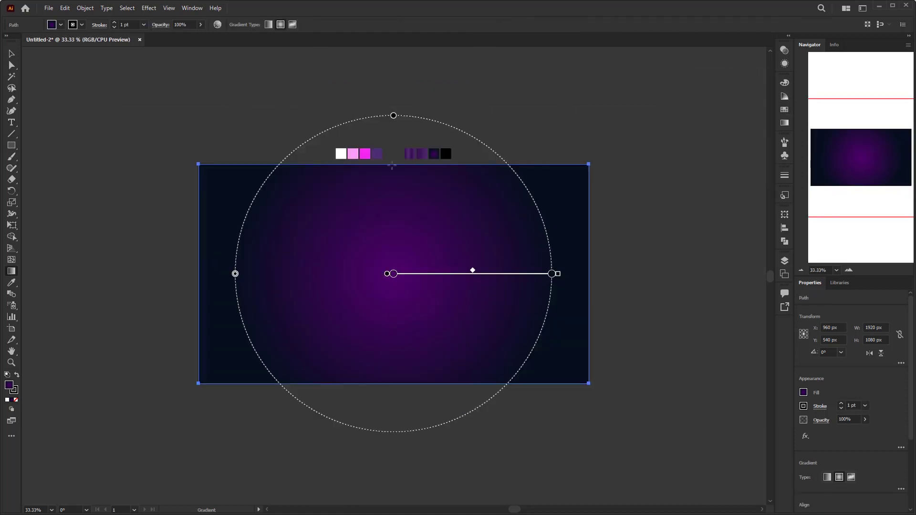
{"action": "left_click_drag", "start_coordinate": [394, 118], "coordinate": [395, 169]}
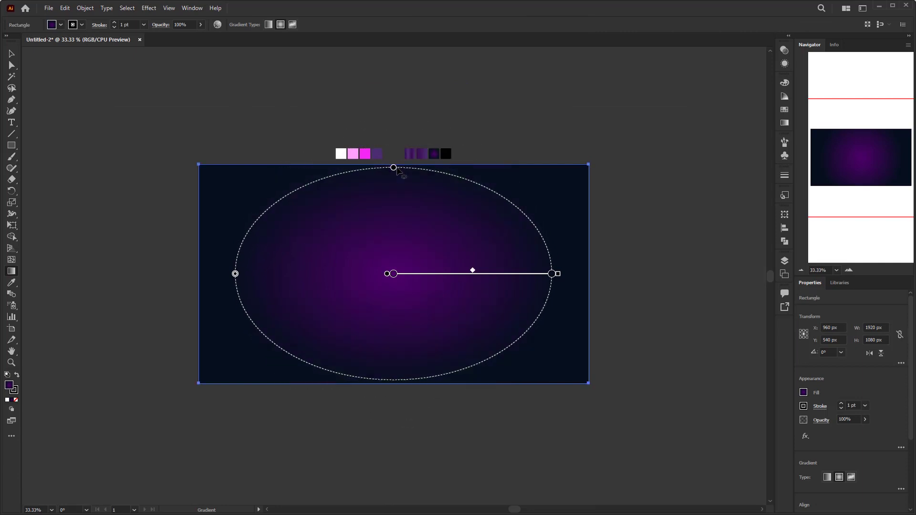
{"action": "left_click_drag", "start_coordinate": [563, 276], "coordinate": [653, 277]}
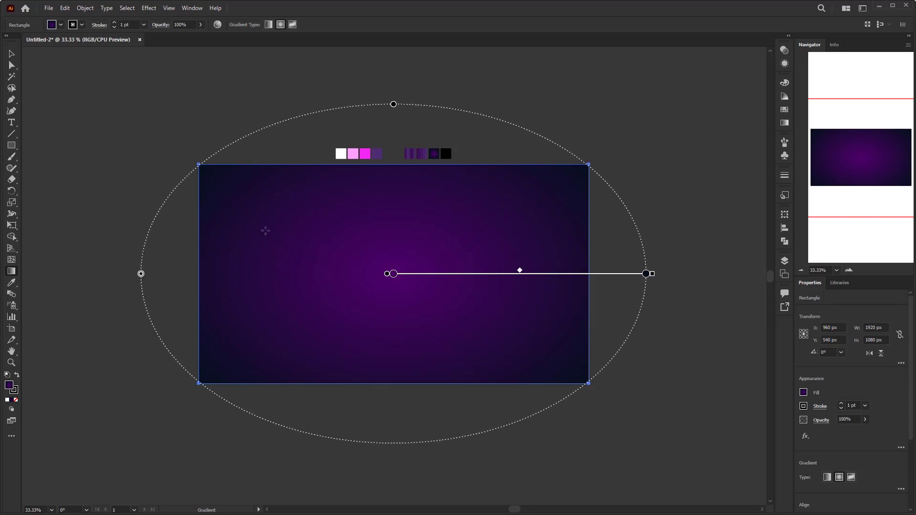
{"action": "key", "text": "ctrl+plus"}
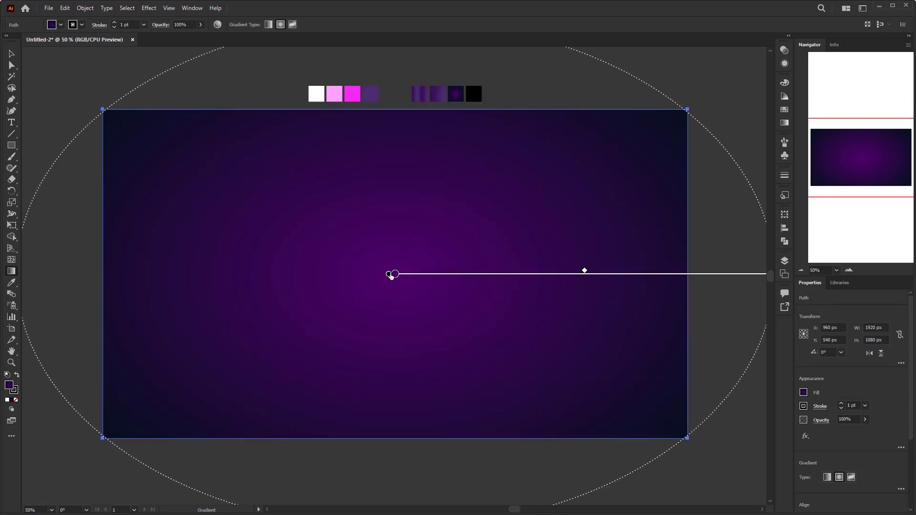
{"action": "key", "text": "v"}
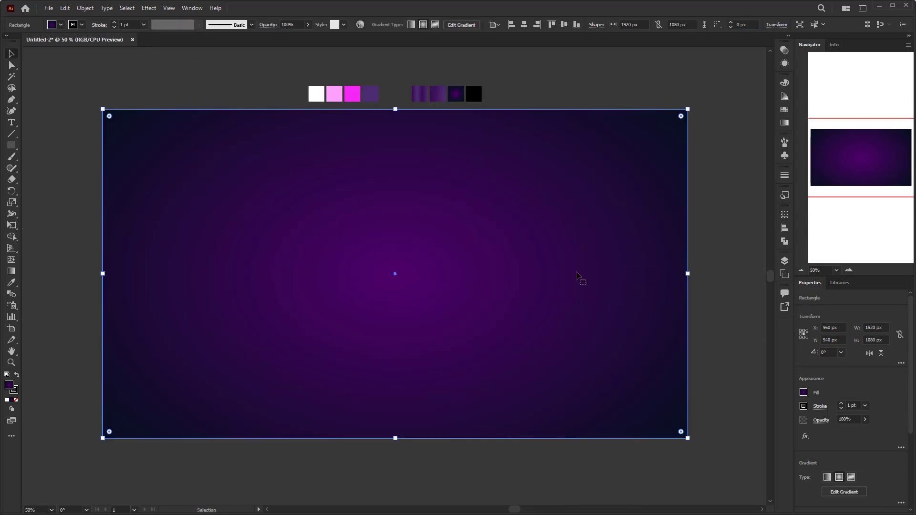
{"action": "left_click", "coordinate": [405, 68]}
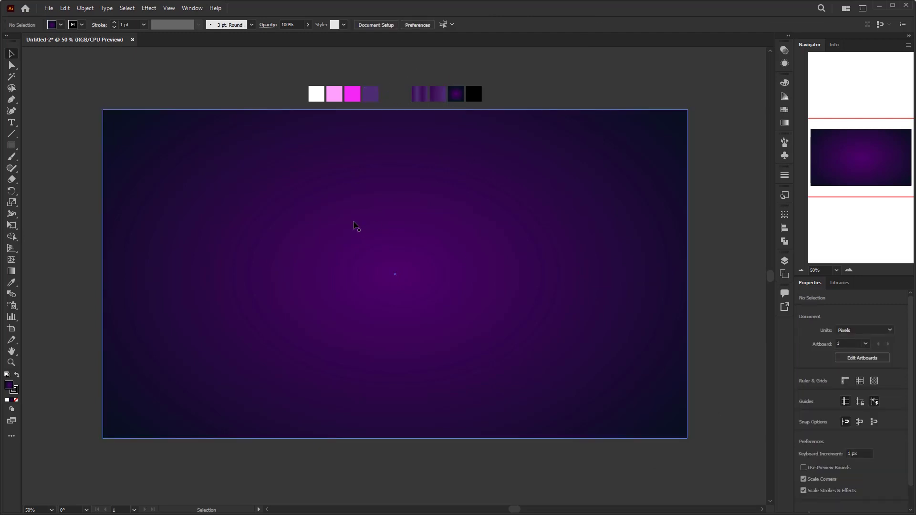
- Draw a second 1920 × 1080 px rectangle over the gradient background and fill it with black
{"action": "left_click_drag", "start_coordinate": [12, 147], "coordinate": [29, 145]}
{"action": "left_click_drag", "start_coordinate": [102, 109], "coordinate": [687, 438]}
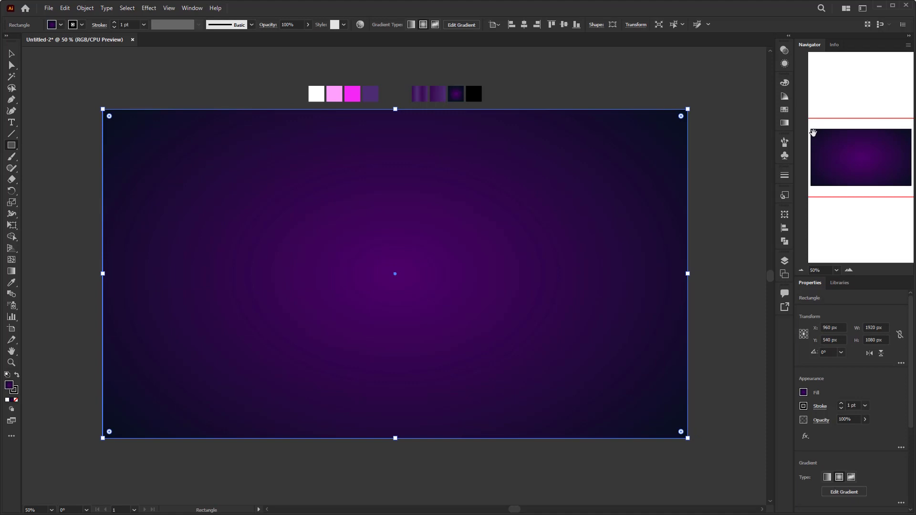
{"action": "left_click", "coordinate": [784, 109]}
{"action": "left_click", "coordinate": [690, 108]}
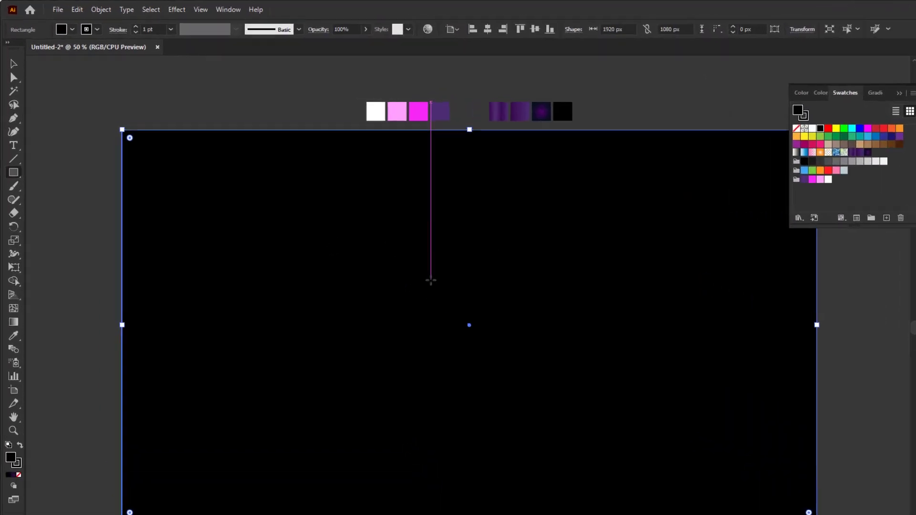
- Apply the Reticulation sketch effect to the black rectangle with Density 10, Foreground Level 0 and Background Level 0
{"action": "left_click", "coordinate": [177, 9]}
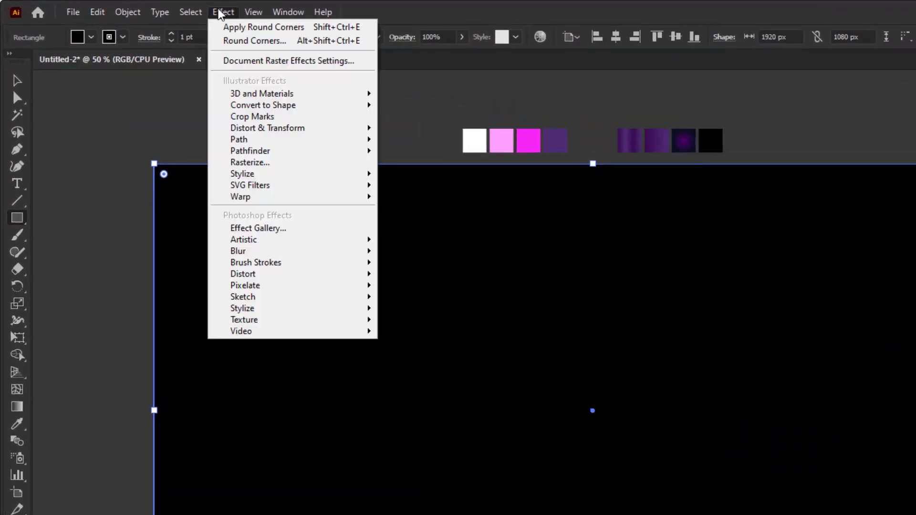
{"action": "mouse_move", "coordinate": [280, 296]}
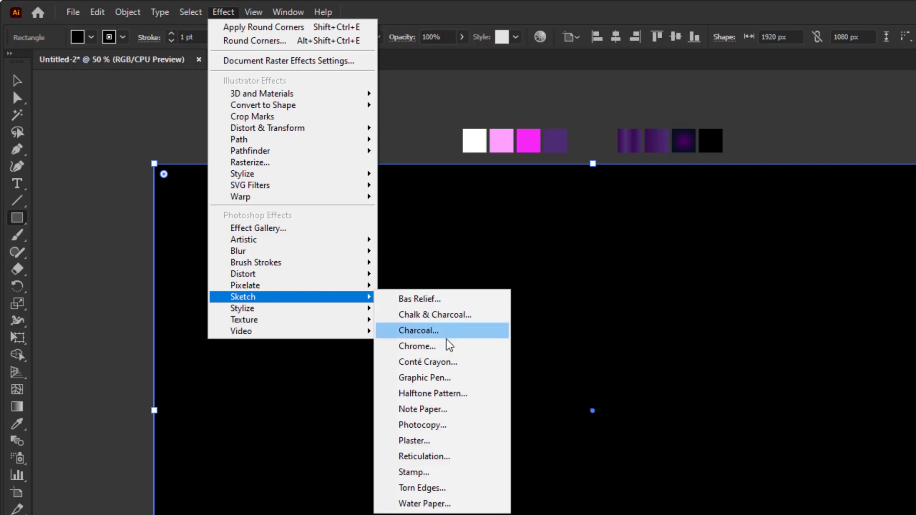
{"action": "left_click", "coordinate": [450, 457]}
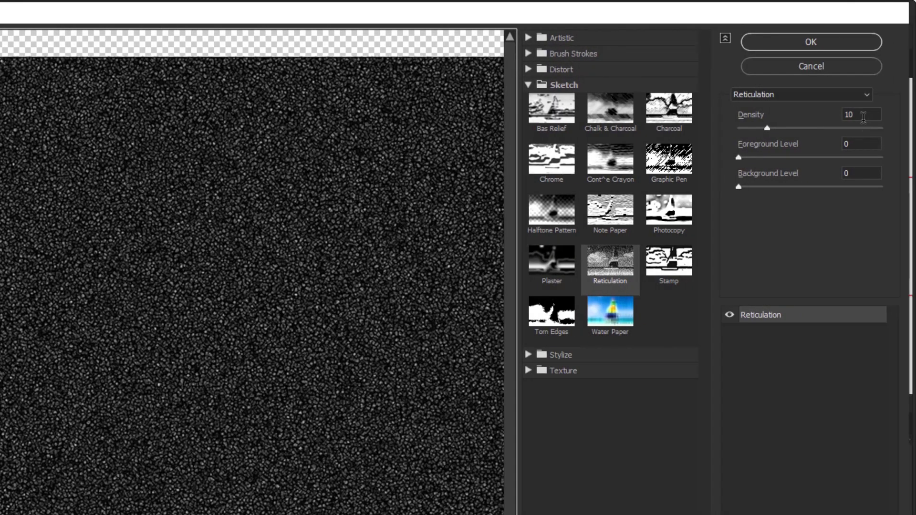
{"action": "left_click", "coordinate": [859, 116]}
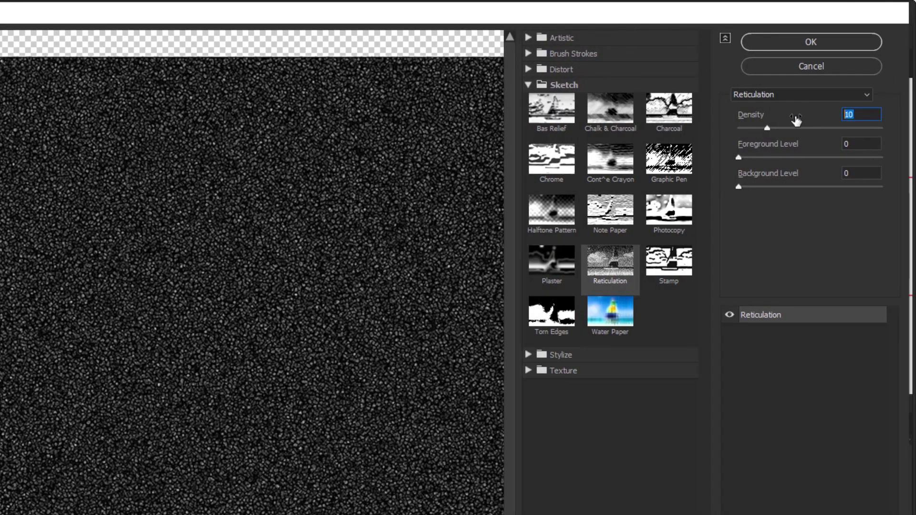
{"action": "left_click", "coordinate": [870, 145]}
{"action": "left_click", "coordinate": [868, 172]}
{"action": "left_click", "coordinate": [808, 42]}
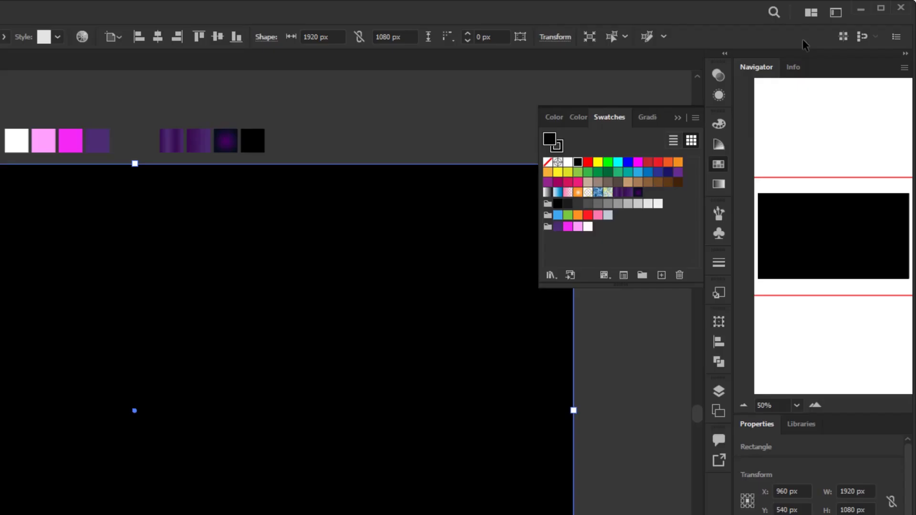
- Set the textured rectangle's blend mode to Color Dodge and its opacity to 70%, then deselect it
{"action": "left_click", "coordinate": [715, 75]}
{"action": "left_click", "coordinate": [596, 88]}
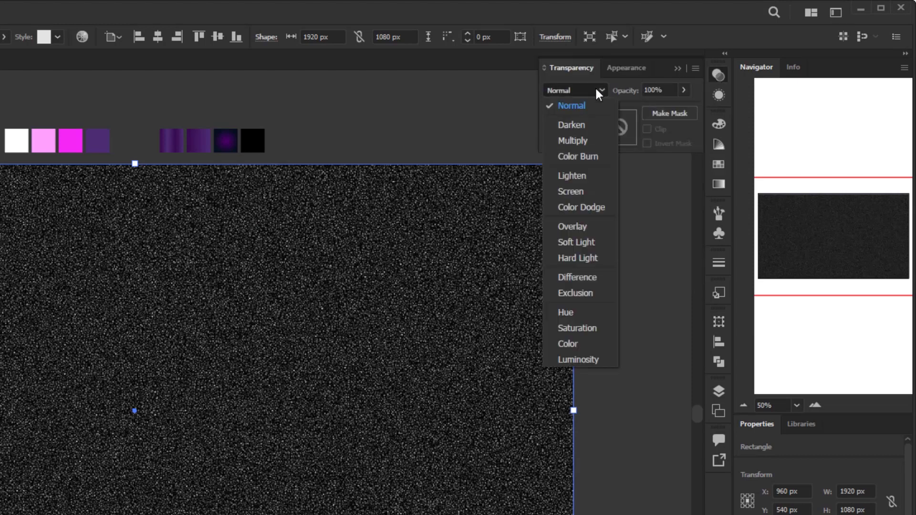
{"action": "left_click", "coordinate": [593, 207]}
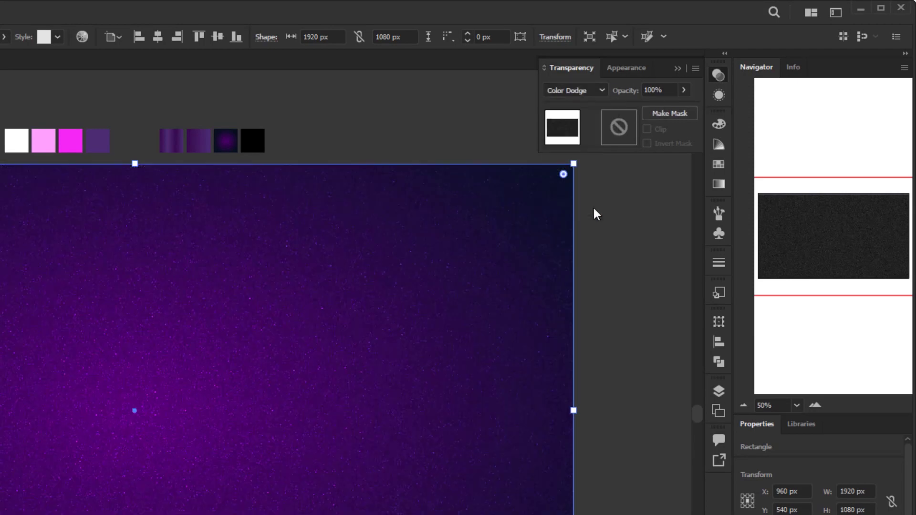
{"action": "left_click", "coordinate": [640, 88]}
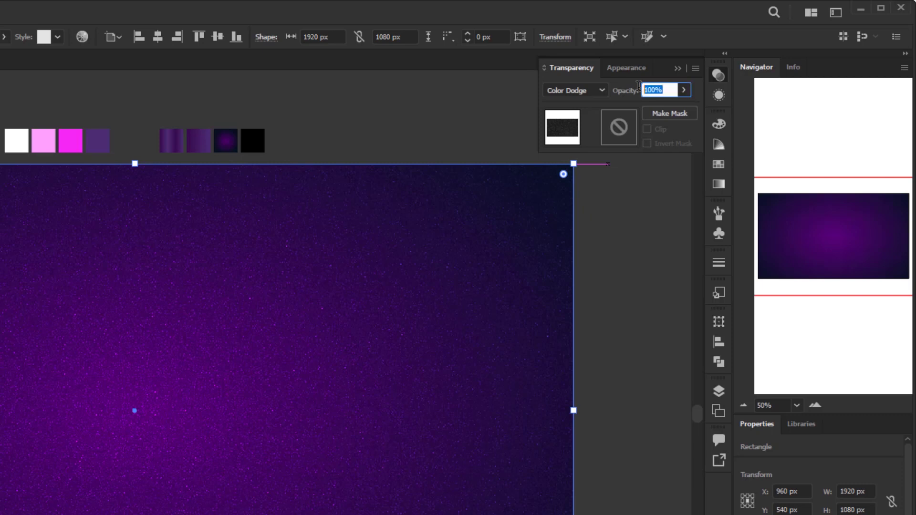
{"action": "key", "text": "Return"}
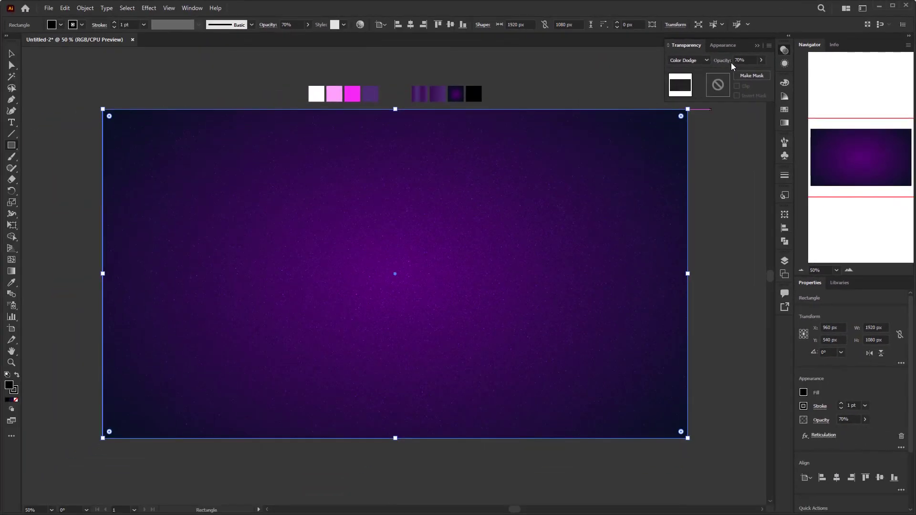
{"action": "key", "text": "v"}
{"action": "left_click", "coordinate": [617, 81]}
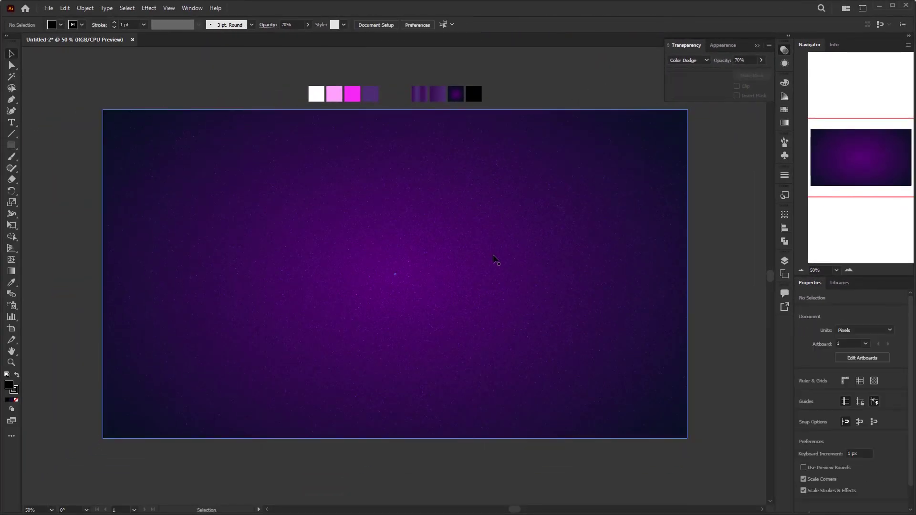
- Lock the background layer and add a new layer above it
{"action": "left_click", "coordinate": [784, 260]}
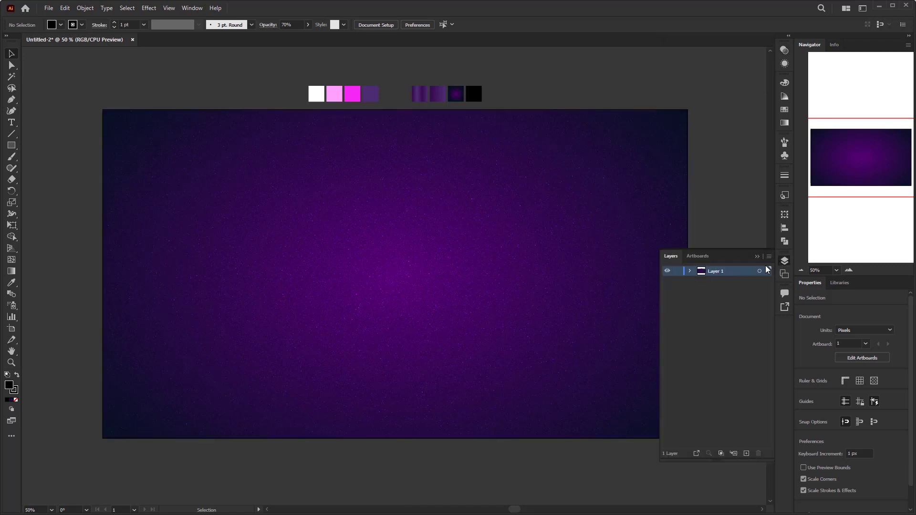
{"action": "left_click", "coordinate": [746, 454]}
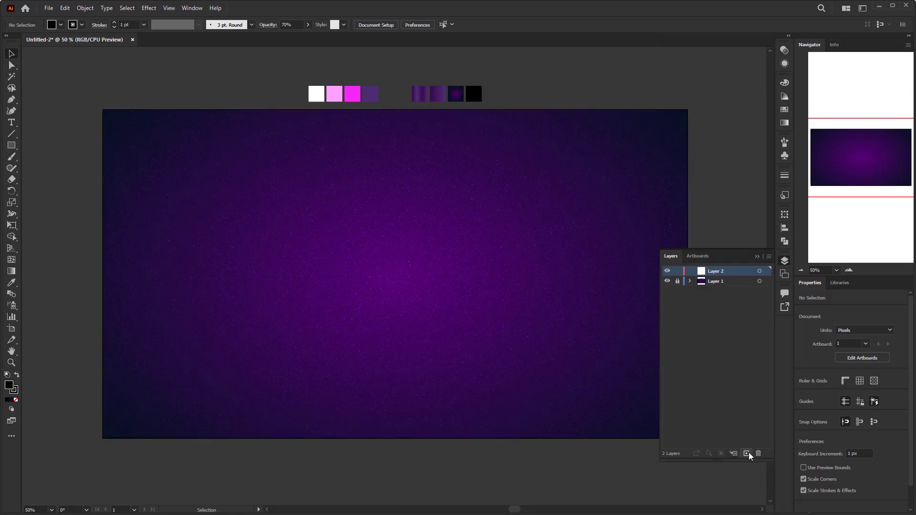
{"action": "left_click", "coordinate": [757, 256]}
- Add the point text "XIX" near the middle of the artboard
{"action": "left_click_drag", "start_coordinate": [11, 122], "coordinate": [56, 130]}
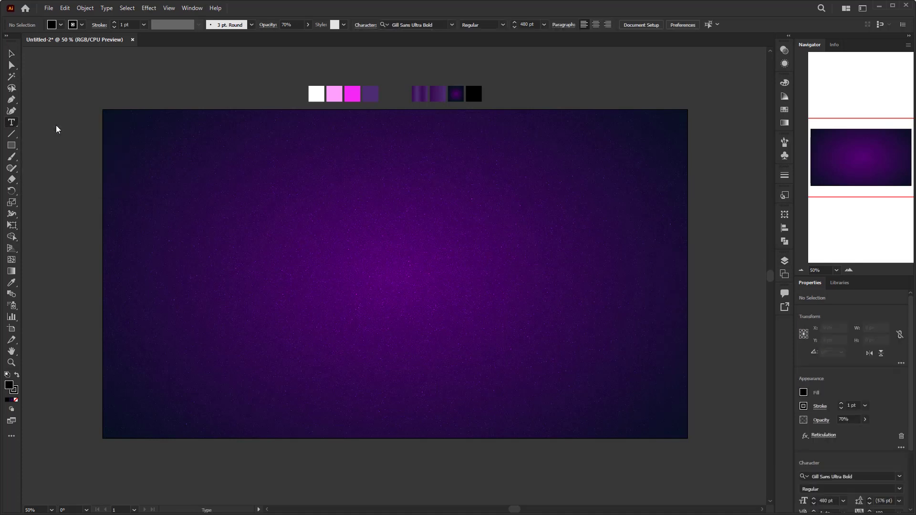
{"action": "left_click", "coordinate": [388, 261]}
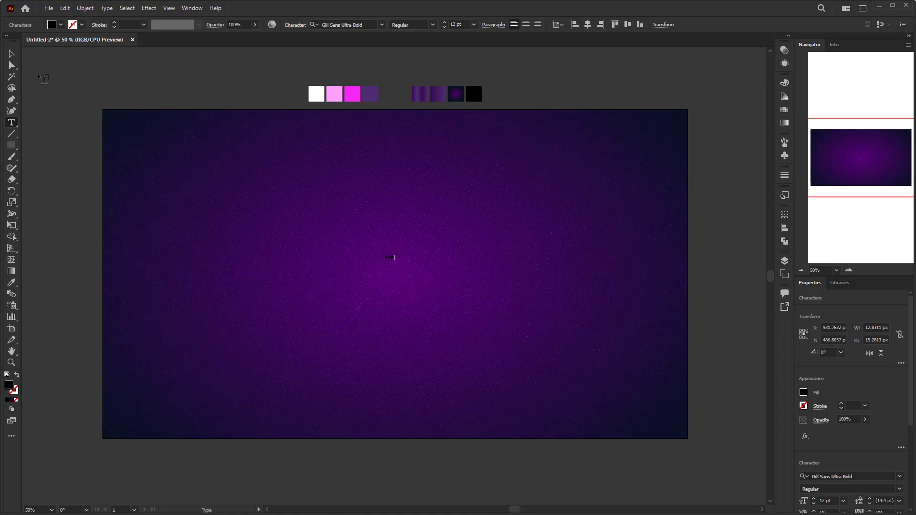
{"action": "key", "text": "Escape"}
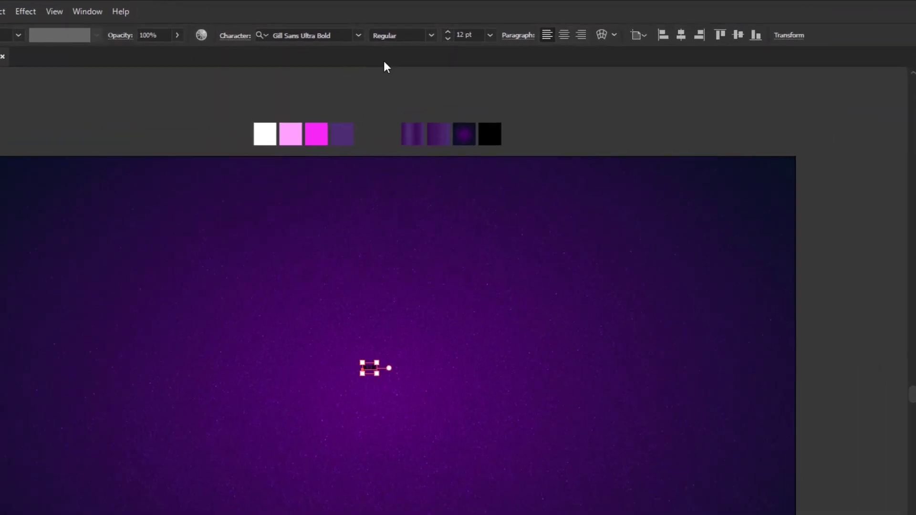
- Set the XIX text's font size to 480 pt and its font to Gill Sans Ultra Bold
{"action": "left_click", "coordinate": [456, 31]}
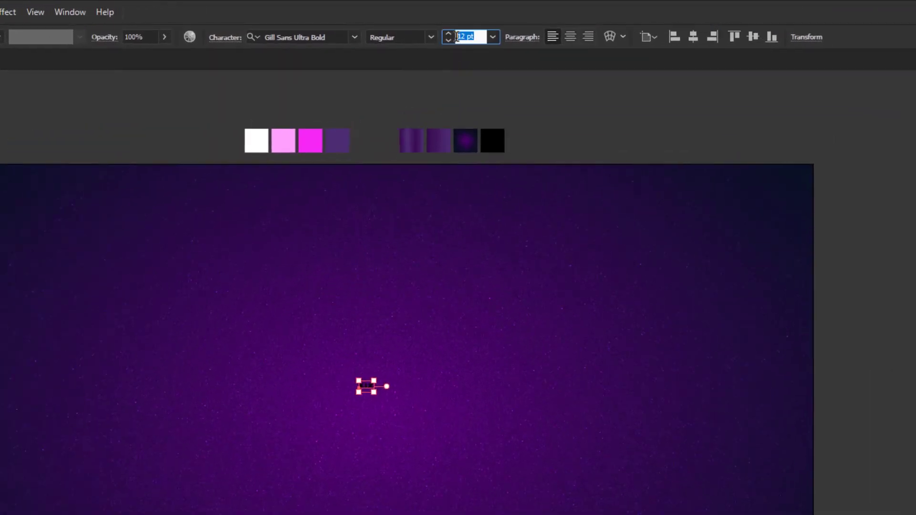
{"action": "type", "text": "480"}
{"action": "key", "text": "Return"}
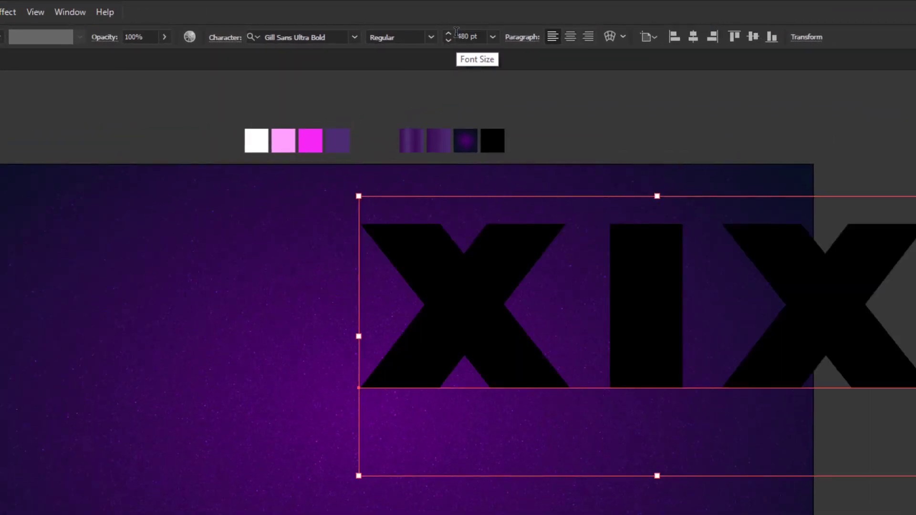
{"action": "left_click", "coordinate": [354, 37]}
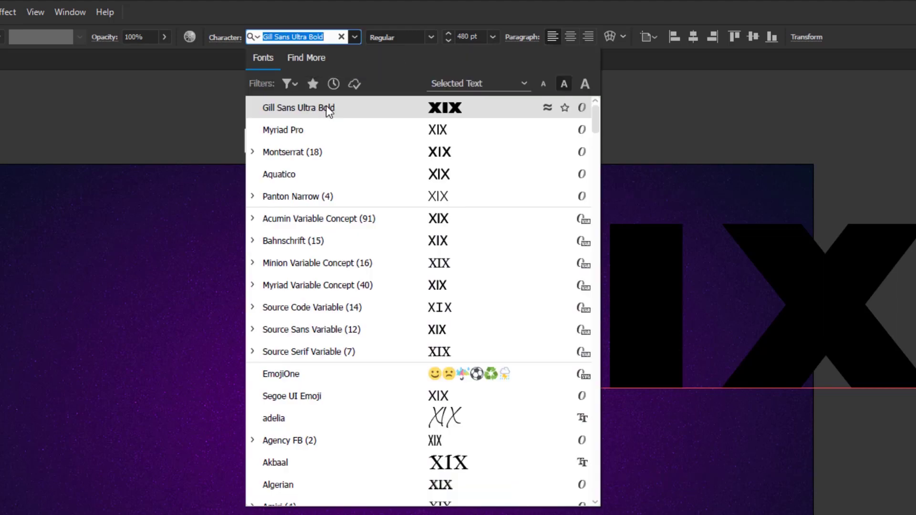
{"action": "left_click", "coordinate": [437, 109]}
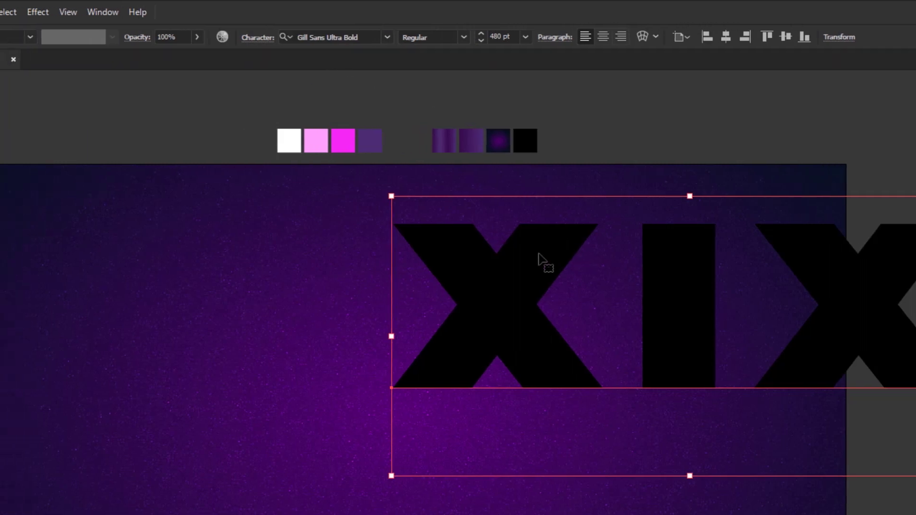
- Set the XIX text's tracking to 100 and center it horizontally and vertically on the artboard
{"action": "left_click", "coordinate": [224, 39]}
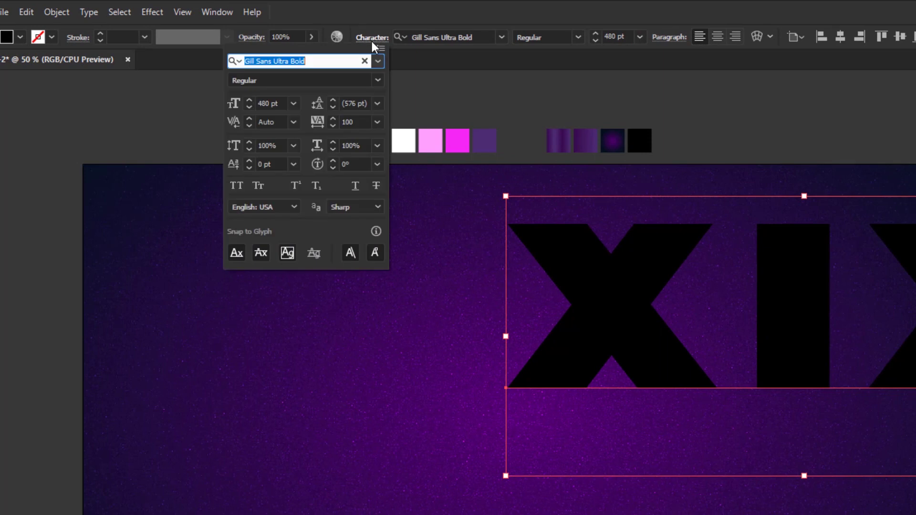
{"action": "left_click", "coordinate": [354, 122]}
{"action": "type", "text": "10"}
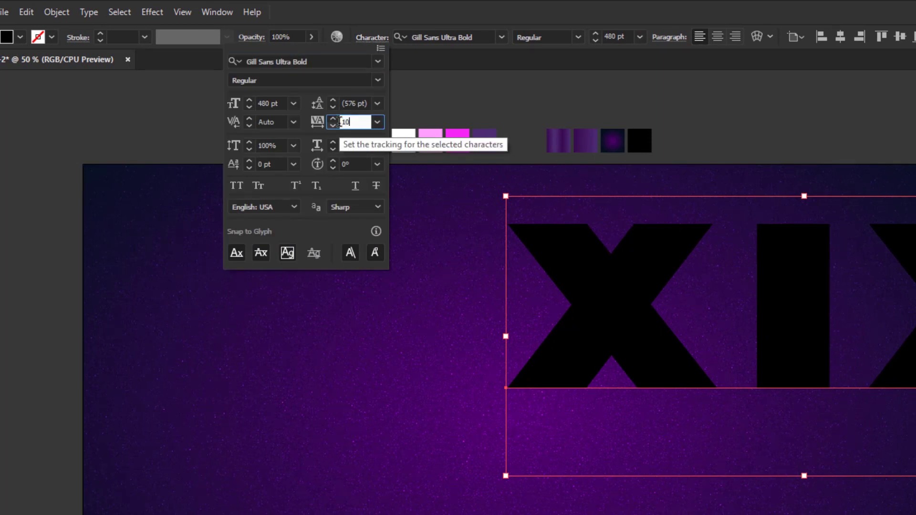
{"action": "type", "text": "0"}
{"action": "key", "text": "Return"}
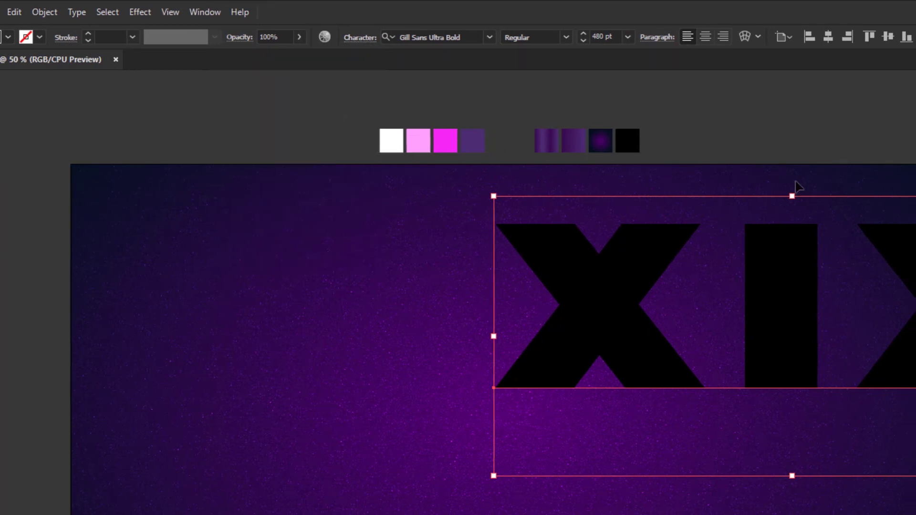
{"action": "left_click", "coordinate": [623, 38]}
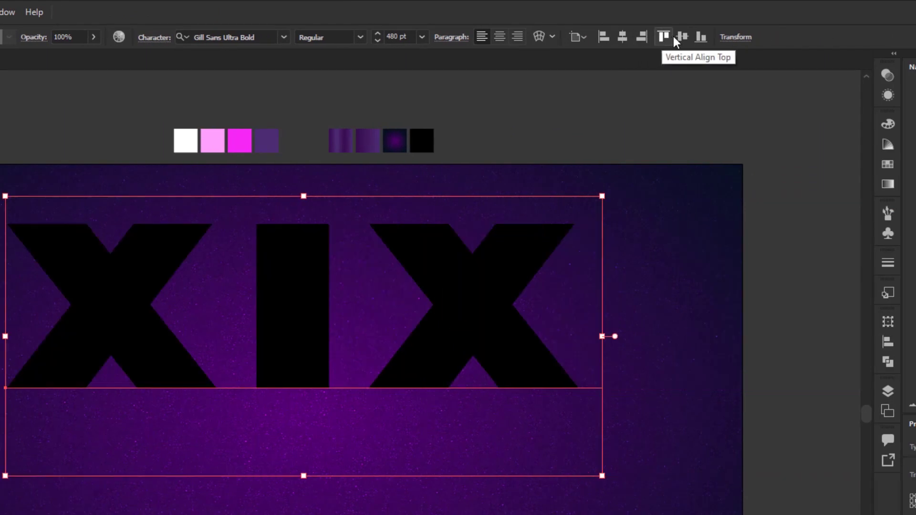
{"action": "left_click", "coordinate": [681, 37]}
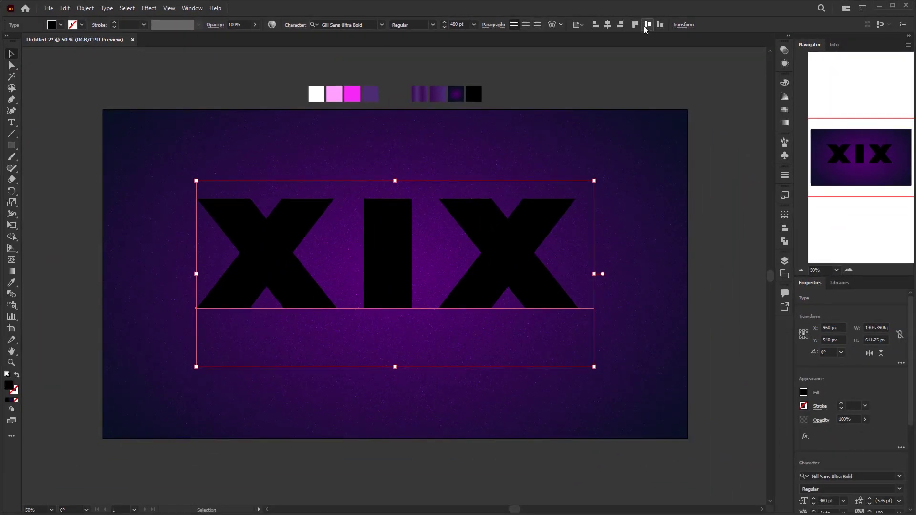
- Set the fill of the XIX text's characters to None and return to the type-level appearance
{"action": "left_click", "coordinate": [784, 63]}
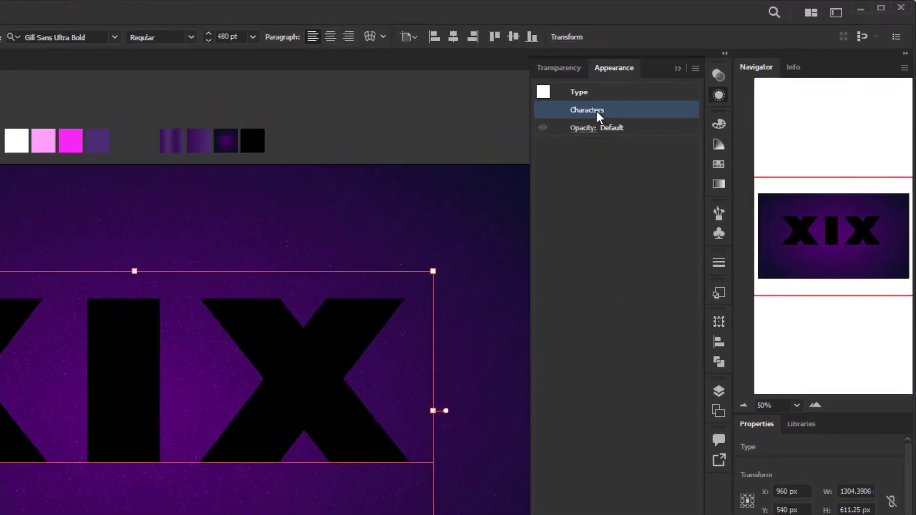
{"action": "double_click", "coordinate": [702, 74]}
{"action": "left_click", "coordinate": [618, 144]}
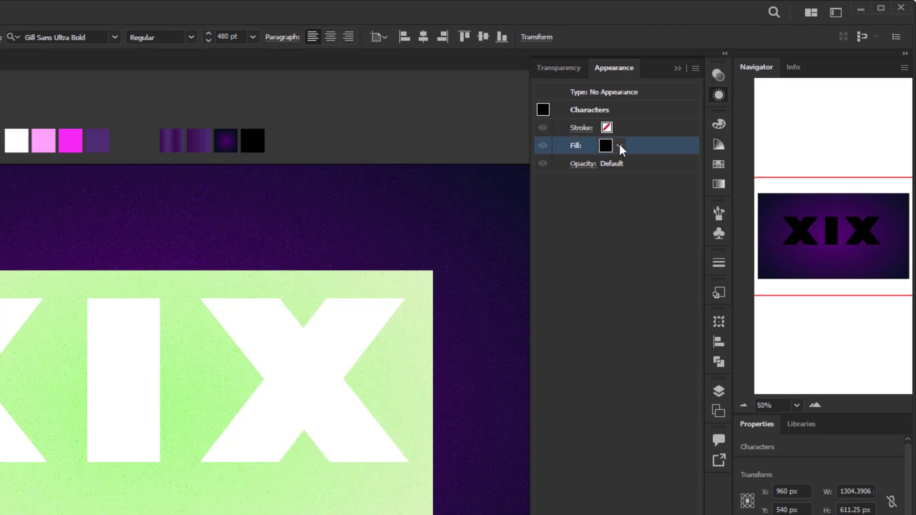
{"action": "left_click", "coordinate": [619, 146]}
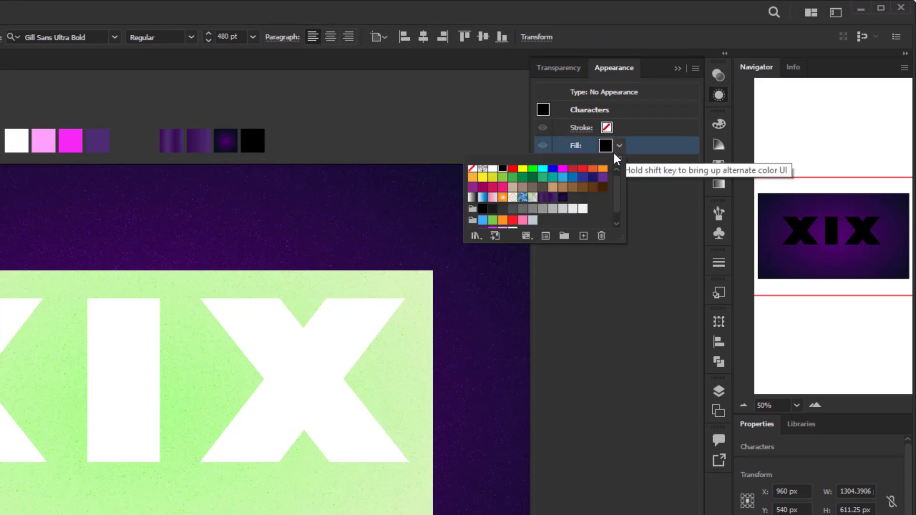
{"action": "left_click", "coordinate": [472, 168]}
{"action": "left_click_drag", "start_coordinate": [622, 238], "coordinate": [625, 283]}
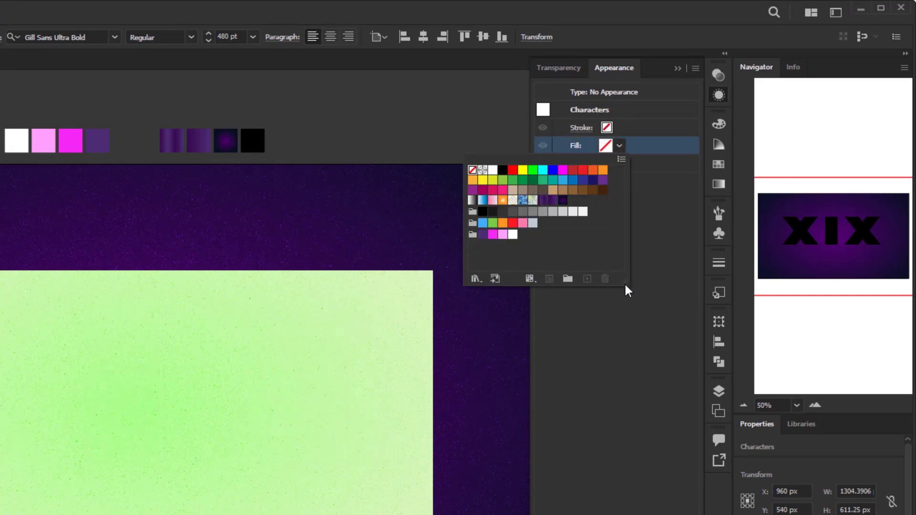
{"action": "left_click", "coordinate": [636, 93]}
{"action": "left_click", "coordinate": [626, 90]}
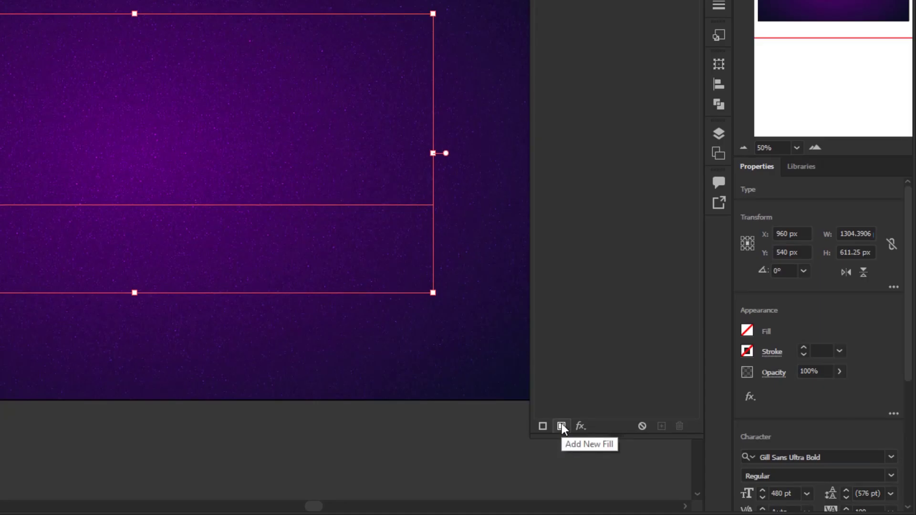
- Add a new fill to the XIX type object and apply the multi-stop purple gradient swatch to it
{"action": "left_click", "coordinate": [561, 424]}
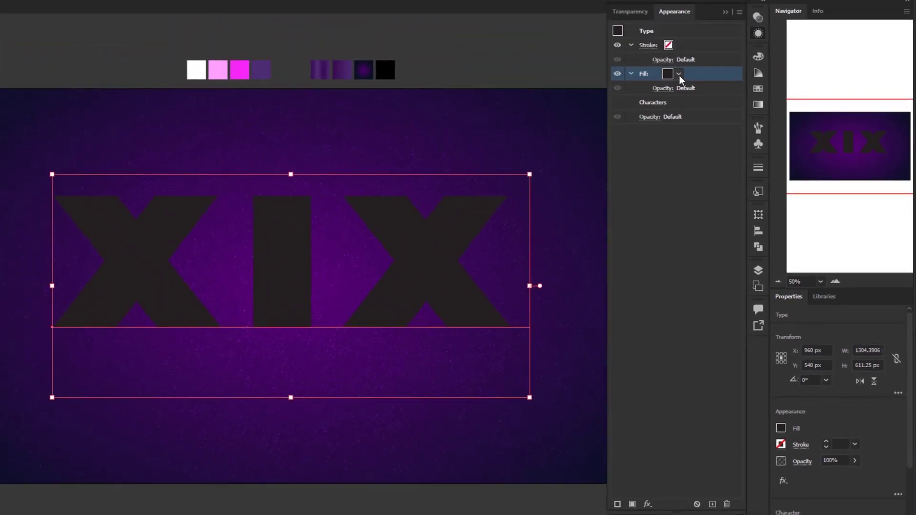
{"action": "left_click", "coordinate": [679, 74]}
{"action": "left_click", "coordinate": [679, 73]}
{"action": "left_click", "coordinate": [678, 74]}
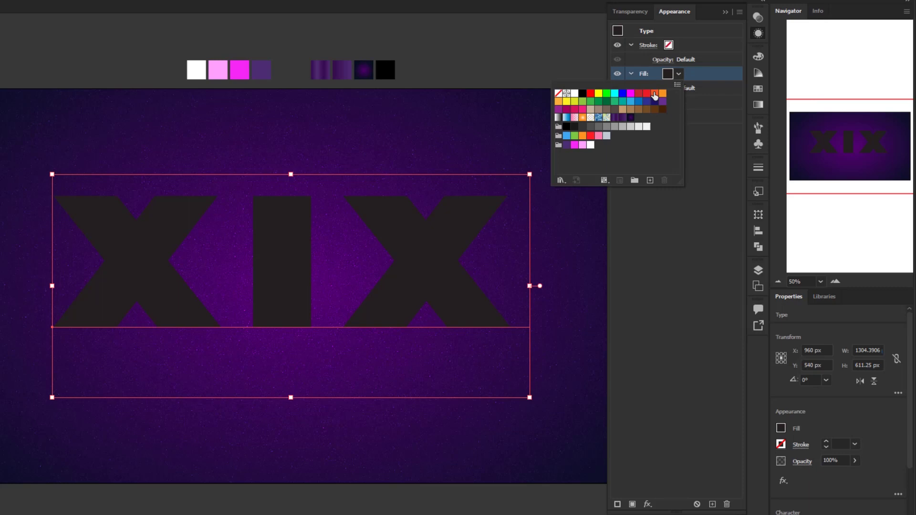
{"action": "left_click", "coordinate": [615, 119]}
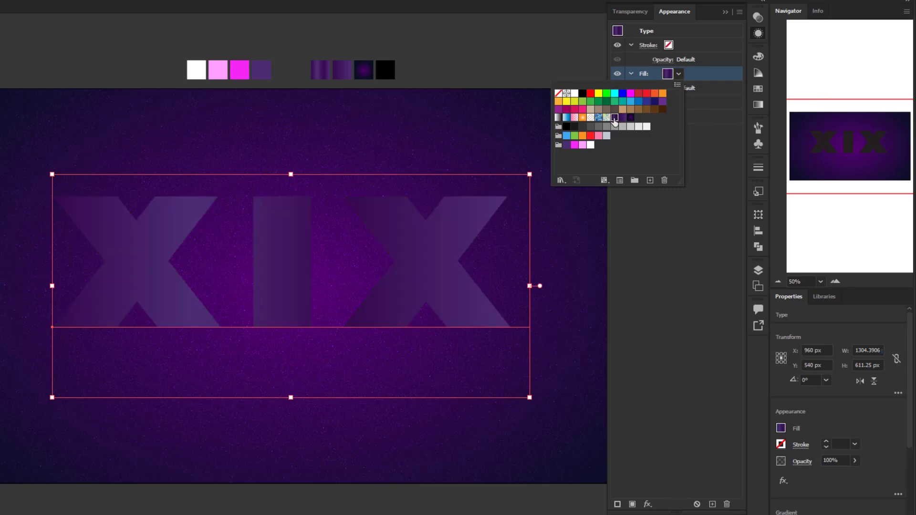
- Set the angle of the text's gradient fill to 90° and return to its appearance attributes
{"action": "left_click", "coordinate": [759, 105]}
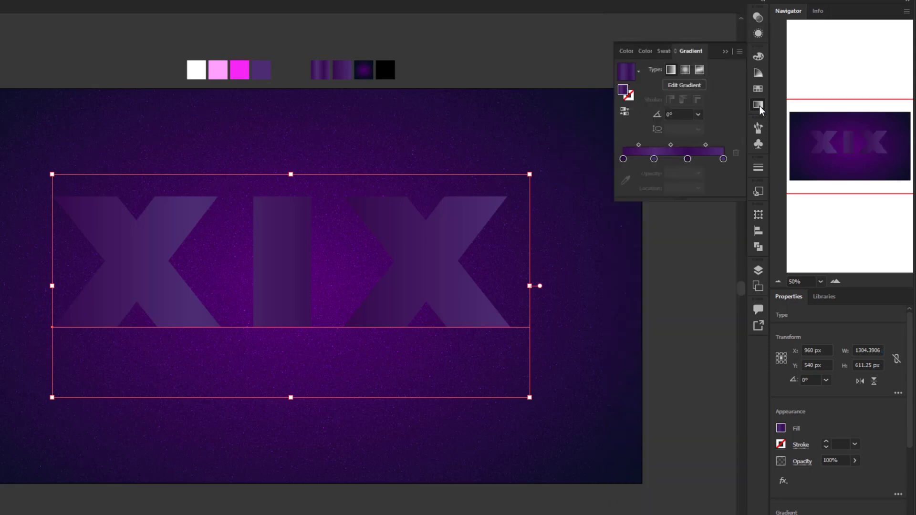
{"action": "left_click", "coordinate": [698, 115]}
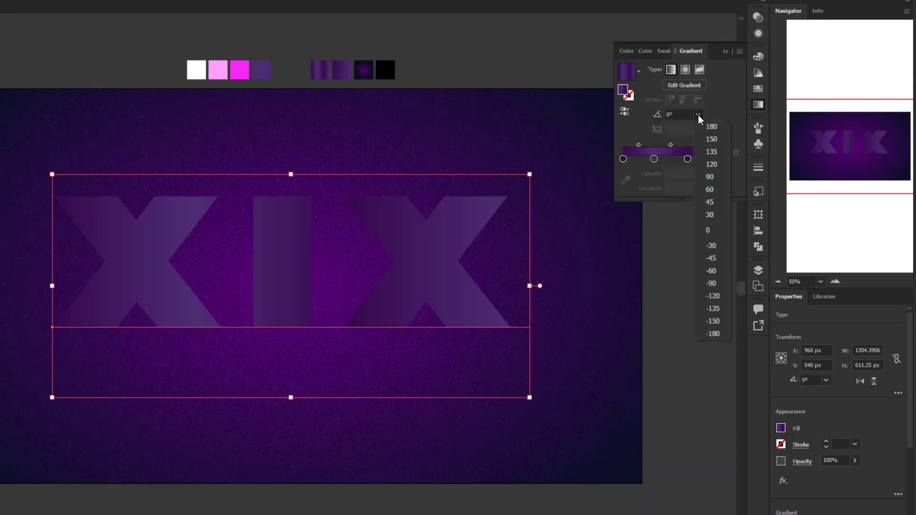
{"action": "left_click", "coordinate": [705, 175]}
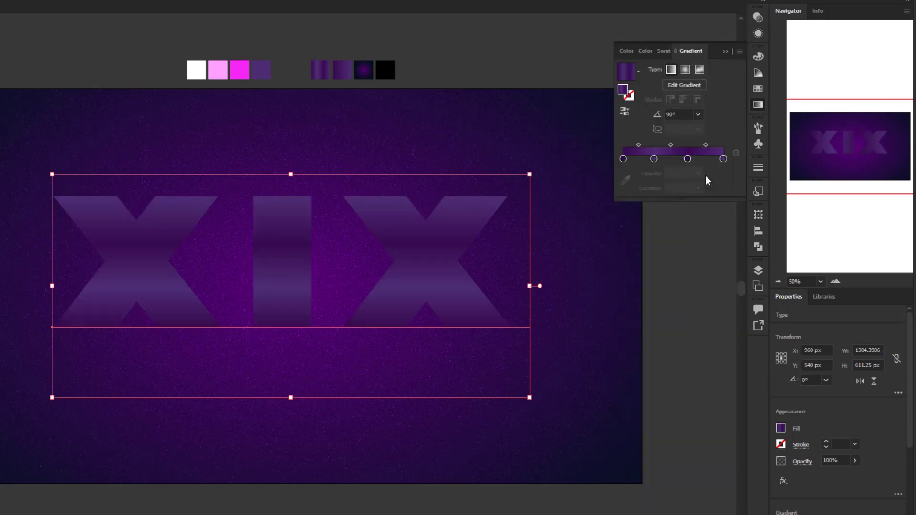
{"action": "left_click", "coordinate": [758, 105]}
{"action": "left_click", "coordinate": [757, 33]}
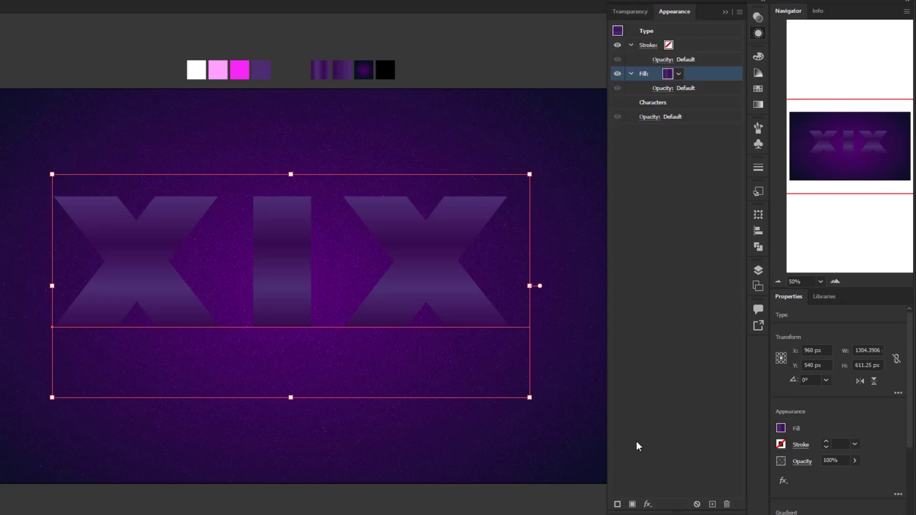
- Apply a Round Corners effect with a radius of 3 px to the text's gradient fill
{"action": "left_click", "coordinate": [648, 504]}
{"action": "mouse_move", "coordinate": [689, 323]}
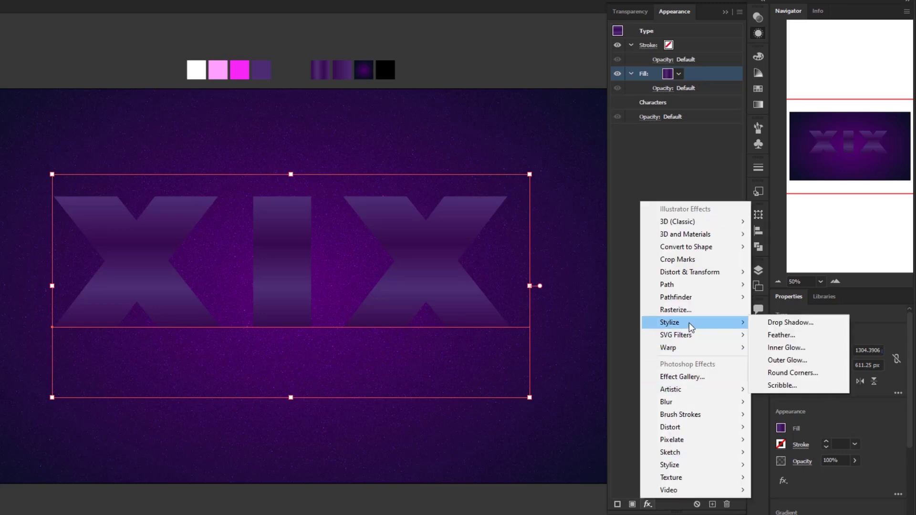
{"action": "left_click", "coordinate": [780, 373]}
{"action": "type", "text": "3"}
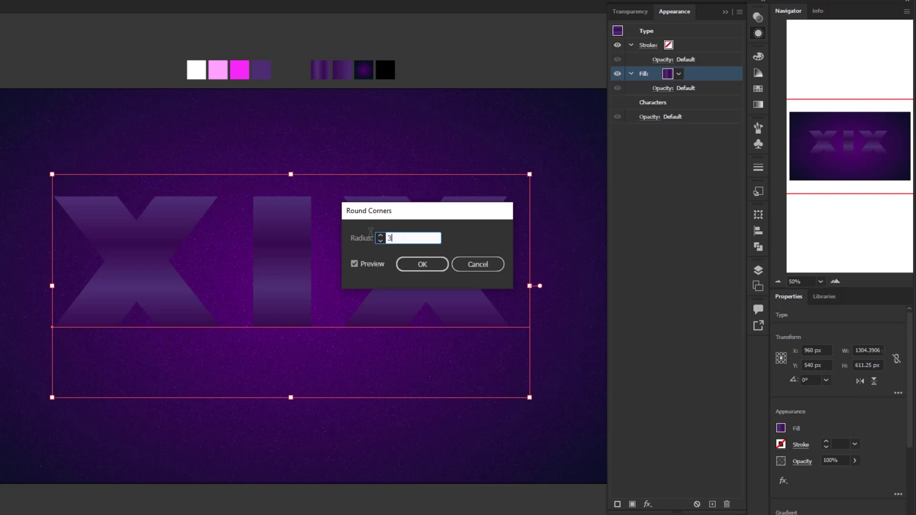
{"action": "left_click", "coordinate": [411, 262]}
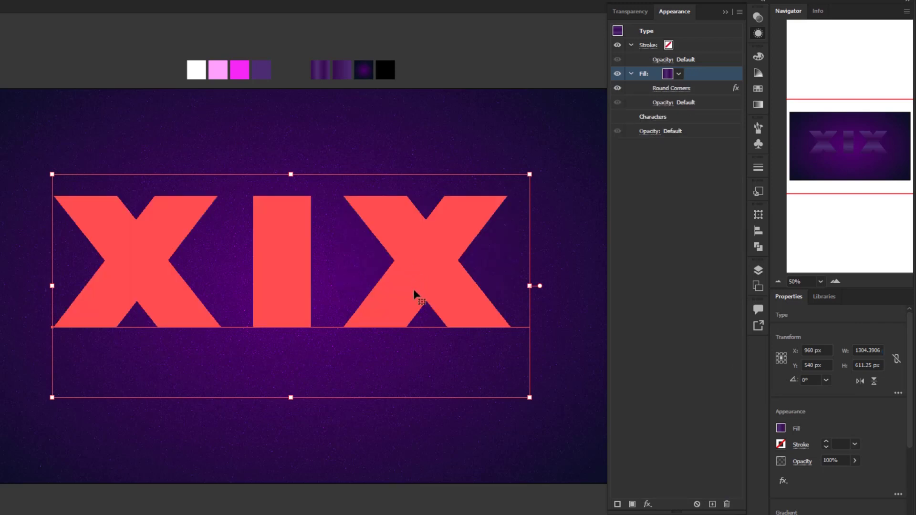
- Add an Inner Glow effect to the text's gradient fill in Multiply mode with the dark purple colour 1D0135
{"action": "left_click", "coordinate": [647, 504]}
{"action": "mouse_move", "coordinate": [680, 322]}
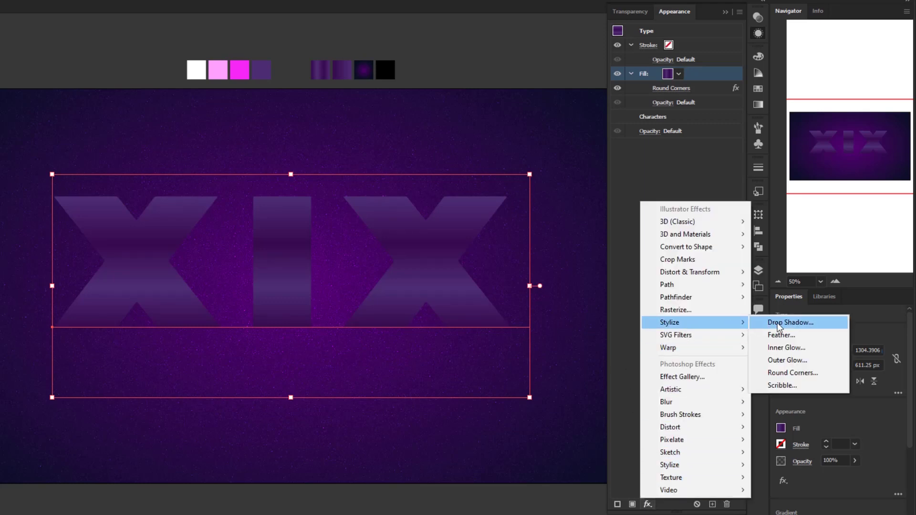
{"action": "left_click", "coordinate": [790, 348]}
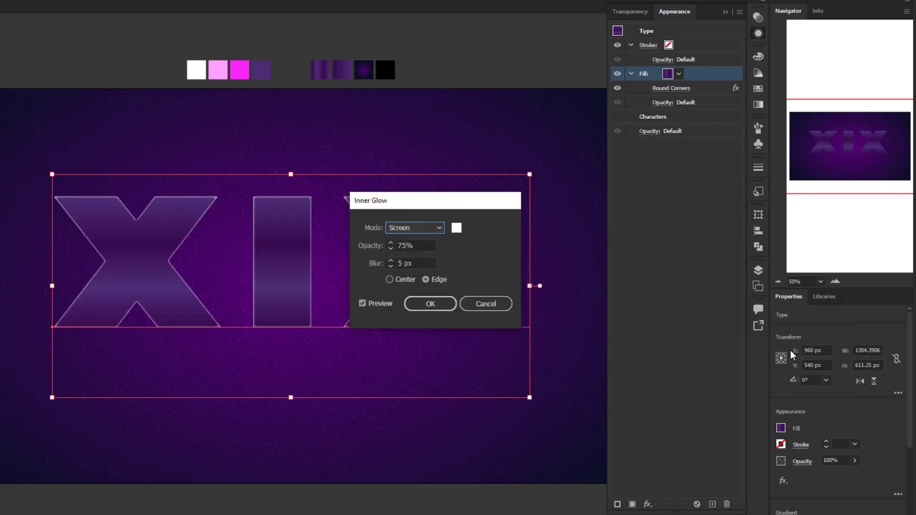
{"action": "left_click", "coordinate": [422, 229]}
{"action": "left_click", "coordinate": [417, 252]}
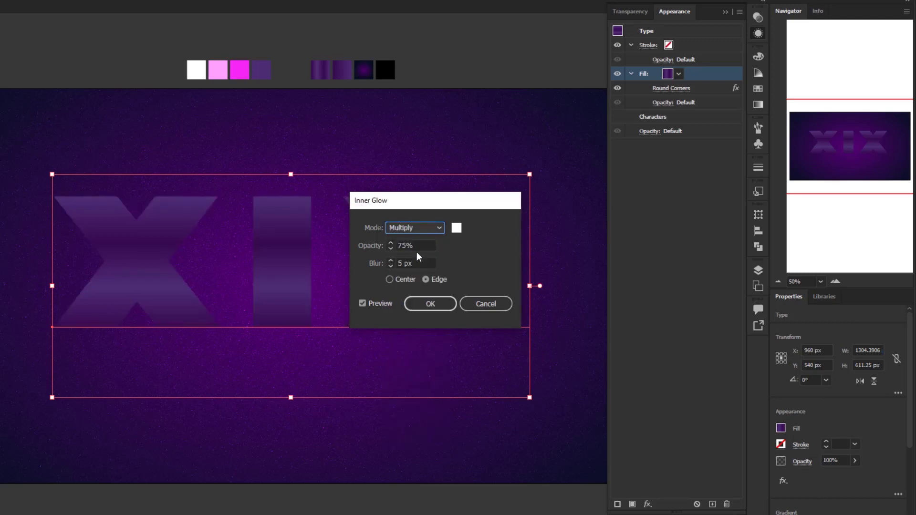
{"action": "left_click", "coordinate": [456, 228]}
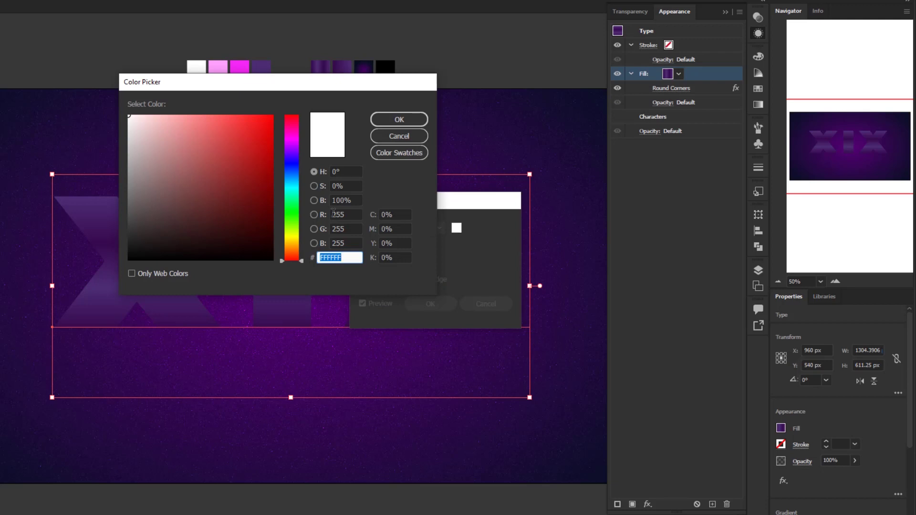
{"action": "left_click_drag", "start_coordinate": [292, 217], "coordinate": [292, 151]}
{"action": "left_click_drag", "start_coordinate": [253, 224], "coordinate": [270, 230]}
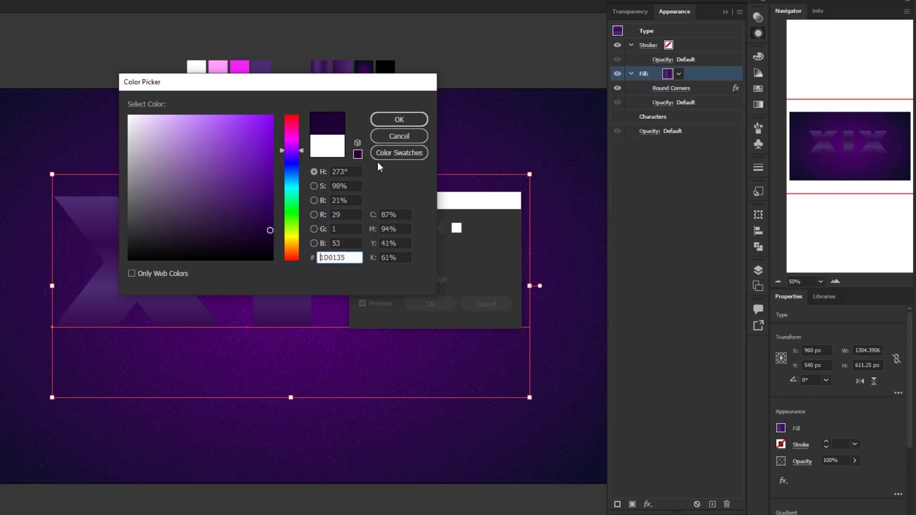
{"action": "left_click", "coordinate": [408, 120]}
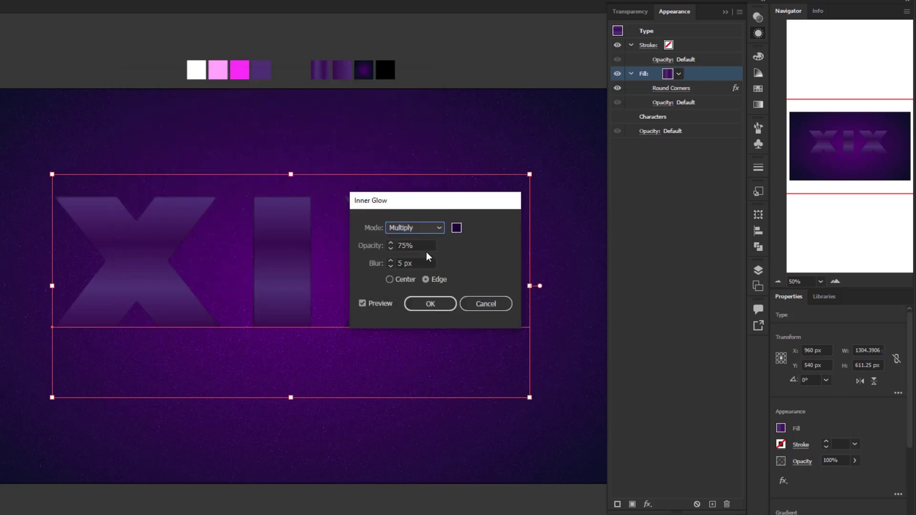
- Set the inner glow's opacity to 50% and its blur to 20 px, and apply the effect
{"action": "key", "text": "Tab"}
{"action": "type", "text": "50"}
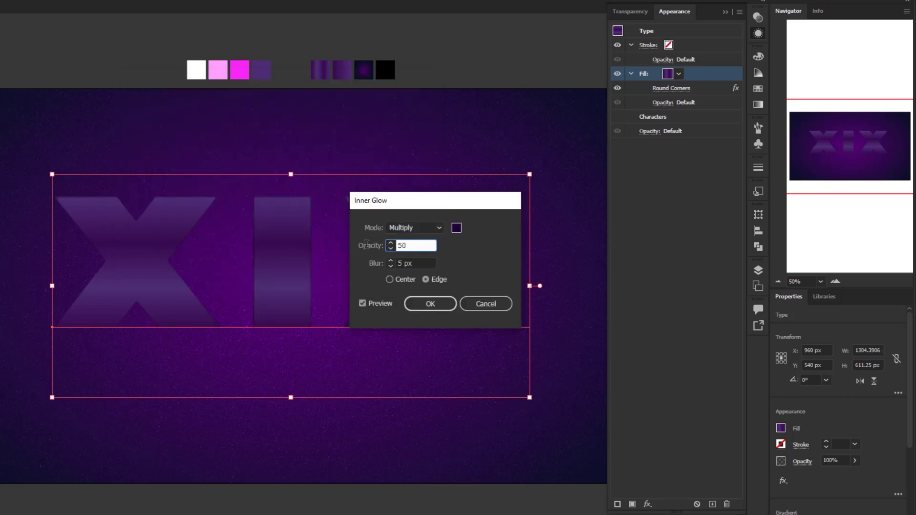
{"action": "key", "text": "Tab"}
{"action": "type", "text": "20"}
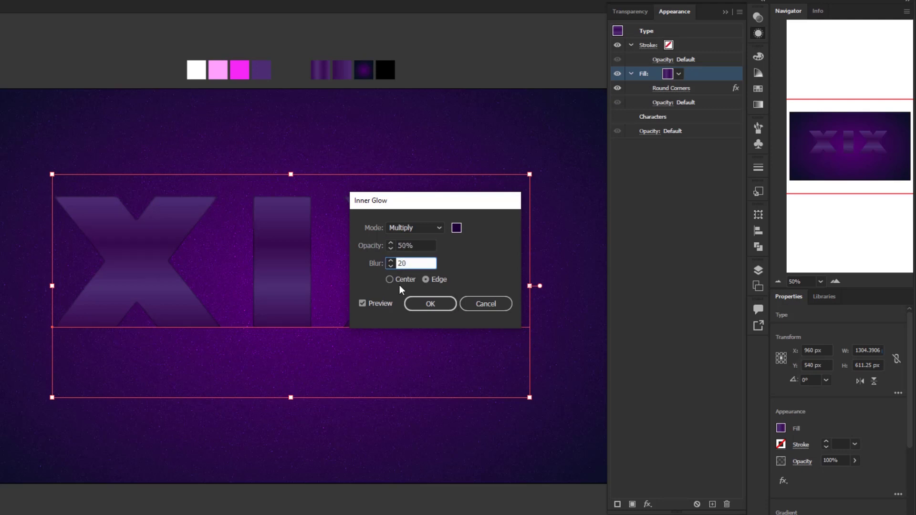
{"action": "left_click", "coordinate": [431, 304]}
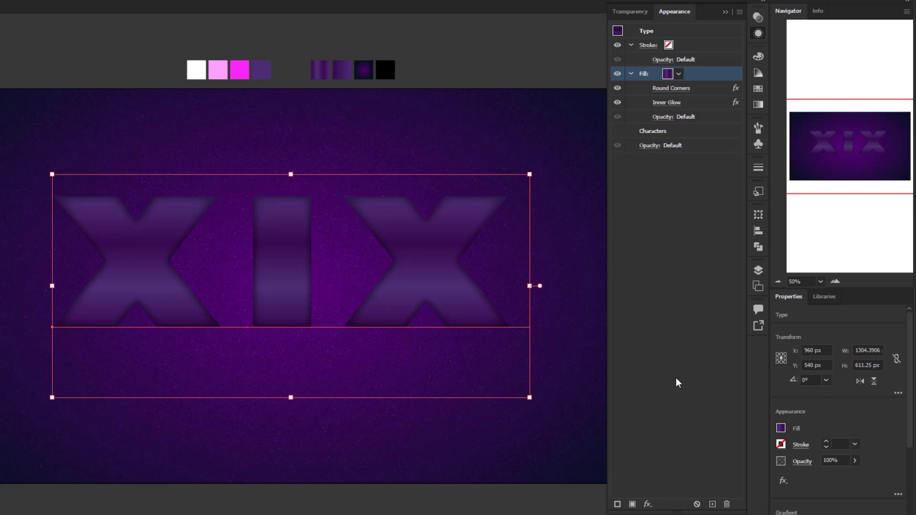
- Add a Drop Shadow effect to the text's gradient fill using the Multiply mode
{"action": "left_click", "coordinate": [648, 505]}
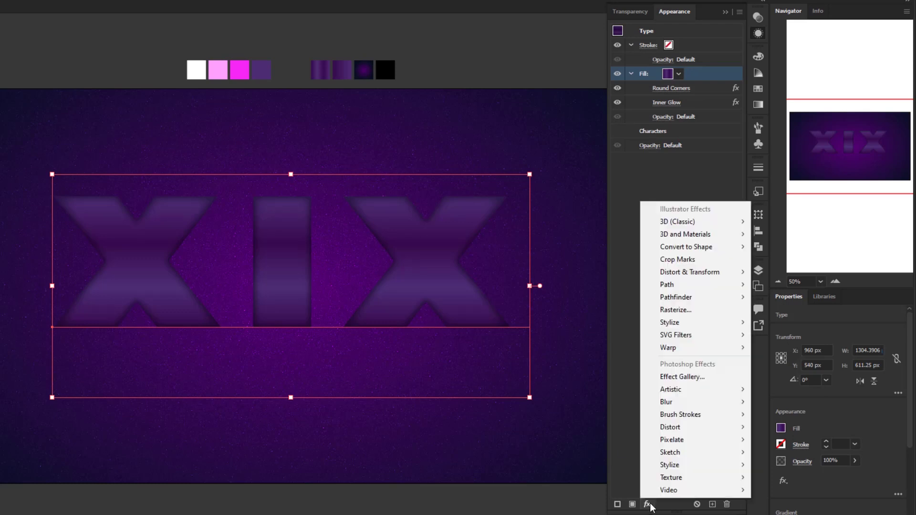
{"action": "mouse_move", "coordinate": [687, 324]}
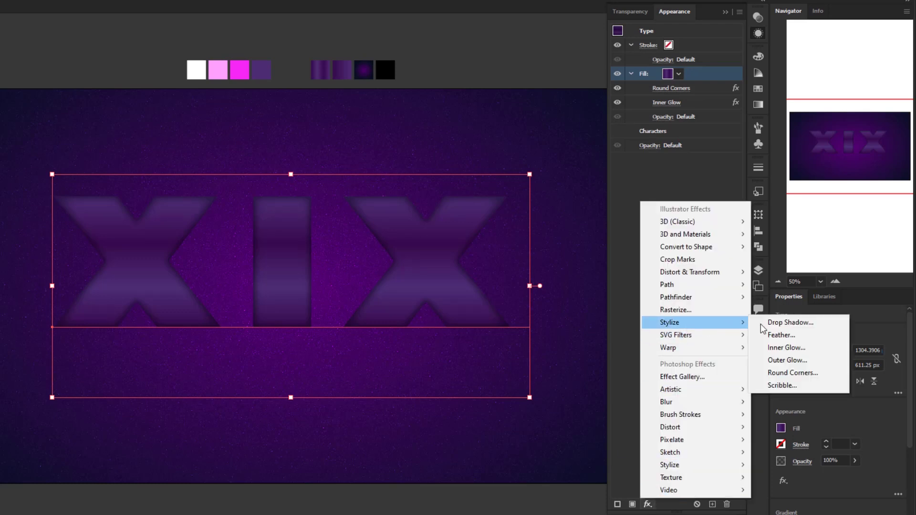
{"action": "left_click", "coordinate": [786, 324]}
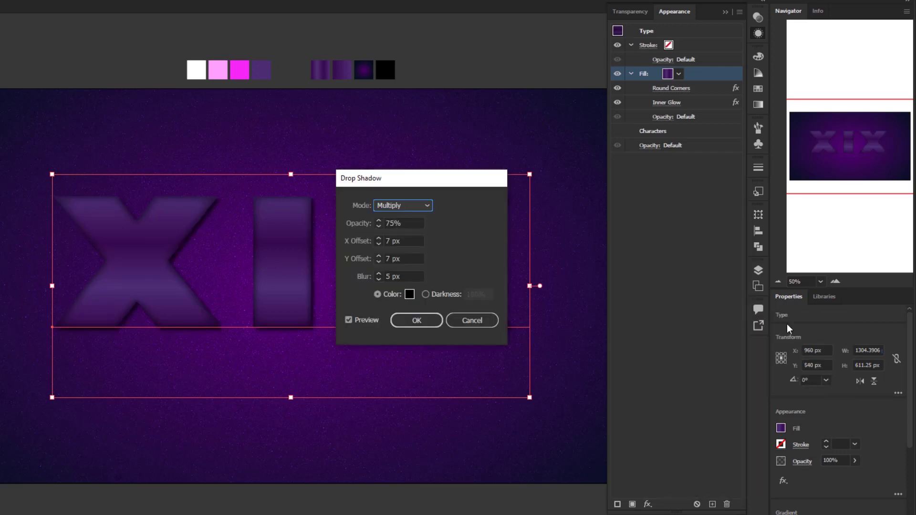
{"action": "left_click", "coordinate": [419, 205]}
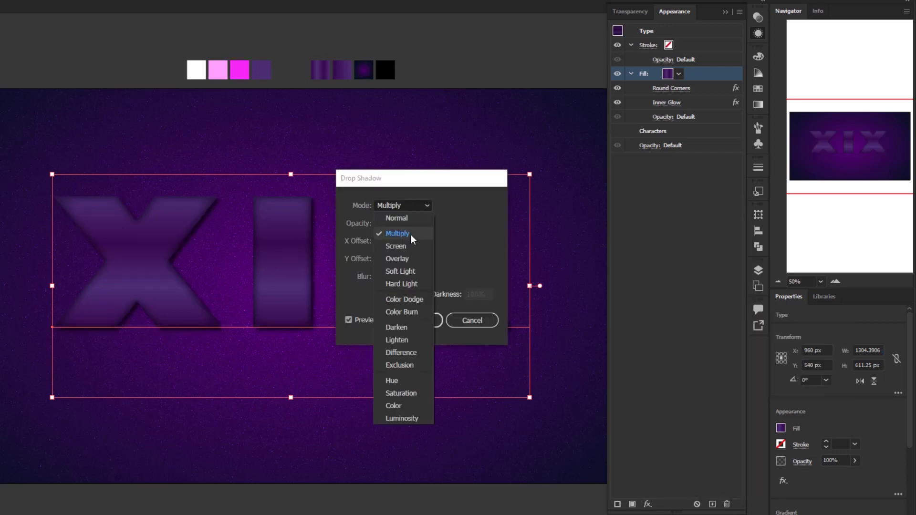
{"action": "left_click", "coordinate": [411, 235]}
{"action": "left_click", "coordinate": [385, 222]}
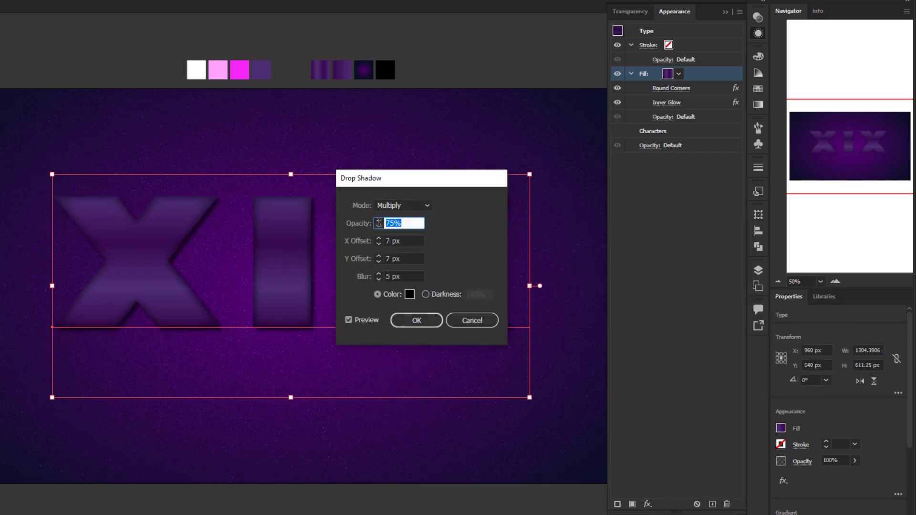
- Set the drop shadow's X and Y offsets to 0 px and its blur to 2 px, and apply the effect
{"action": "left_click", "coordinate": [378, 240]}
{"action": "type", "text": "0"}
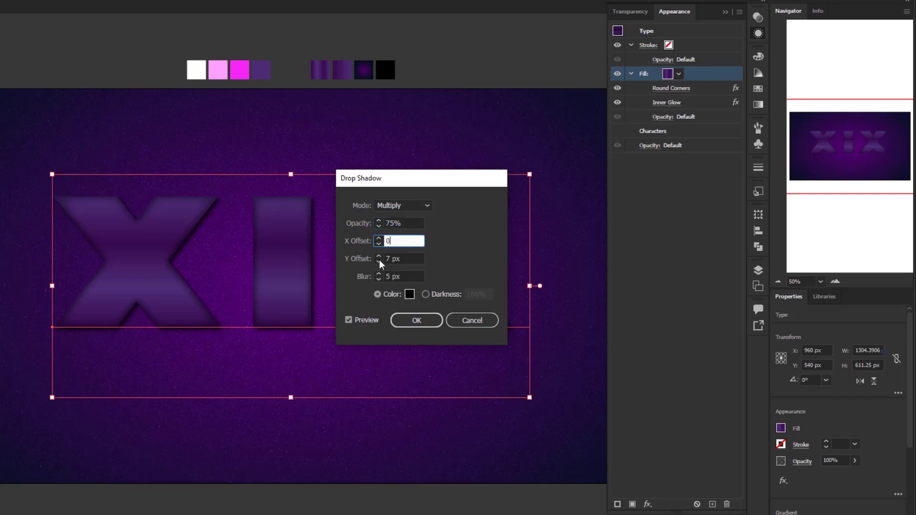
{"action": "key", "text": "Tab"}
{"action": "type", "text": "0"}
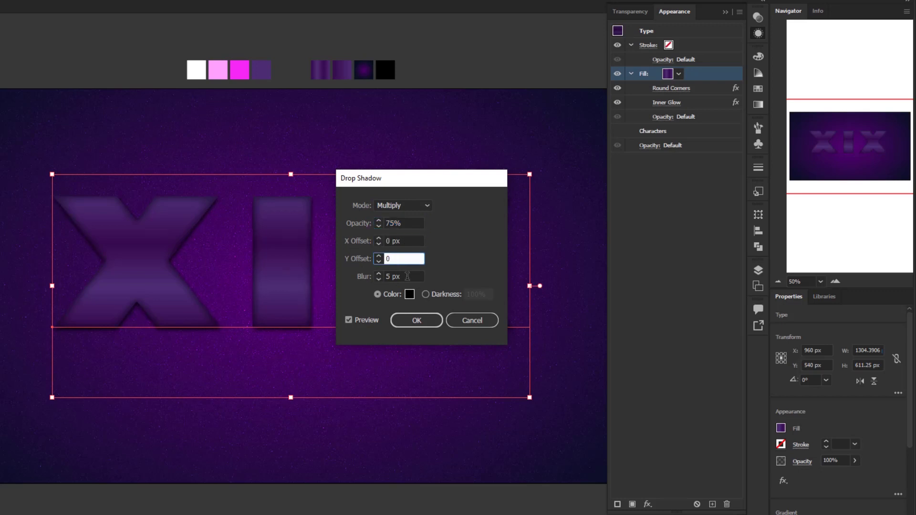
{"action": "left_click", "coordinate": [378, 276]}
{"action": "type", "text": "2"}
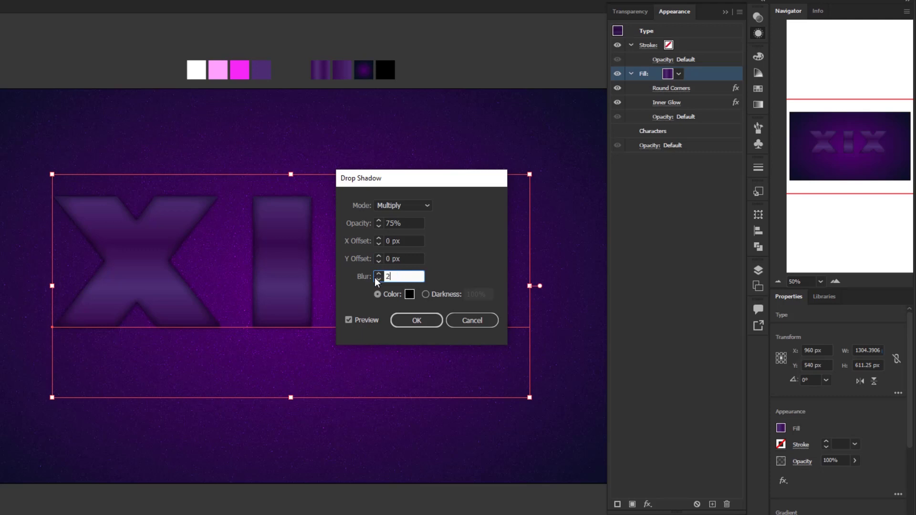
{"action": "left_click", "coordinate": [421, 322]}
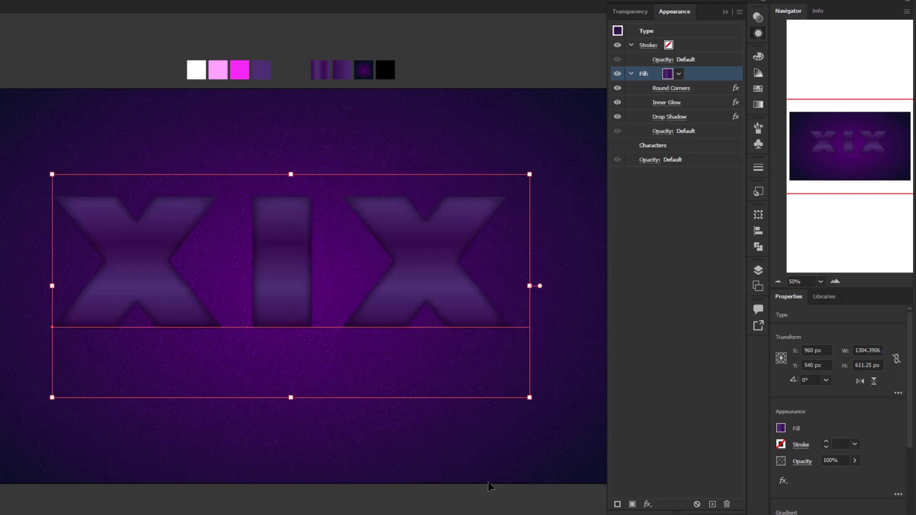
- Add a second fill above the XIX text's existing gradient fill and deselect the text
{"action": "left_click", "coordinate": [674, 303]}
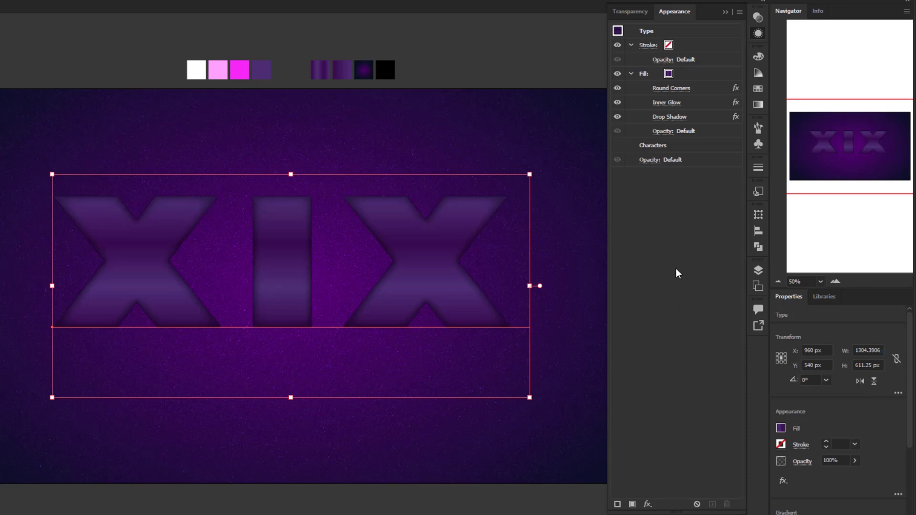
{"action": "left_click", "coordinate": [709, 76]}
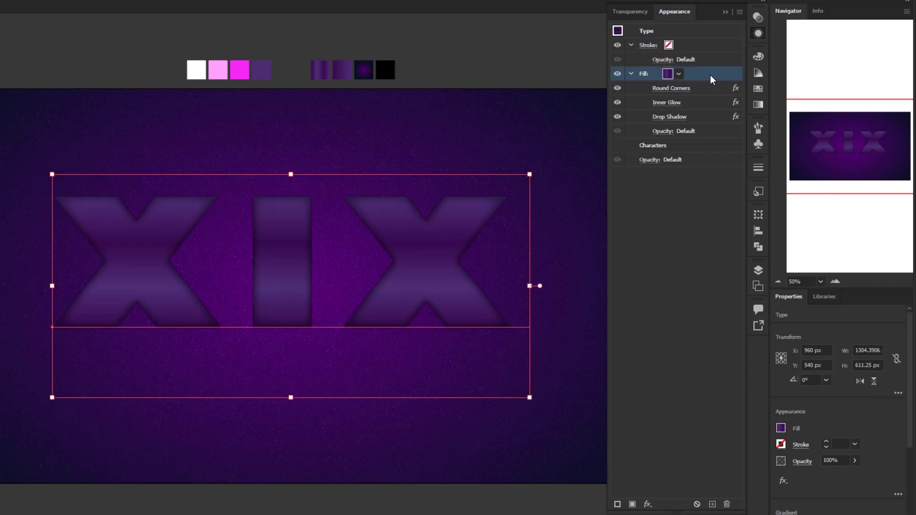
{"action": "left_click", "coordinate": [632, 505]}
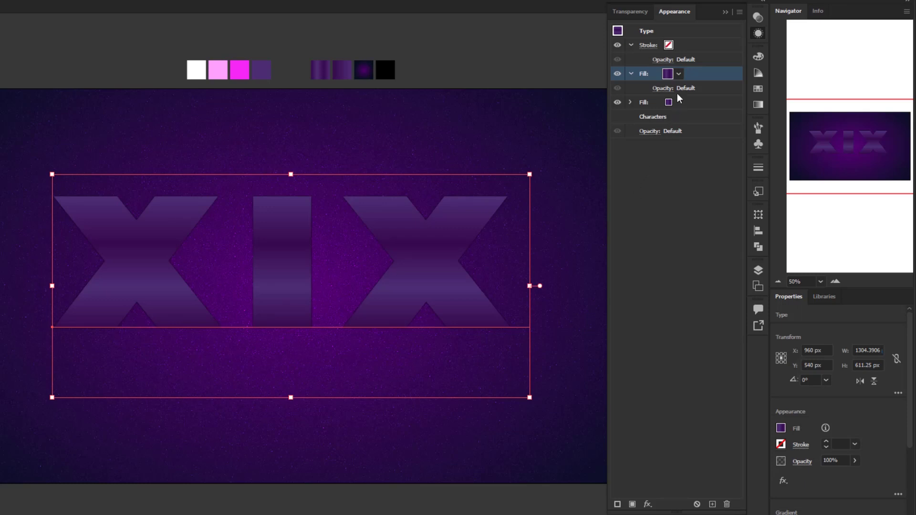
{"action": "left_click", "coordinate": [678, 74]}
{"action": "left_click", "coordinate": [296, 135]}
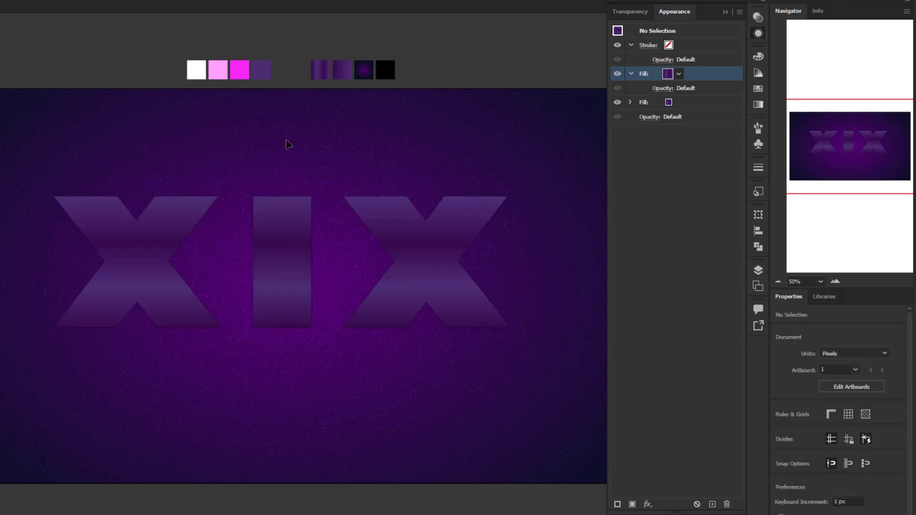
- Create a rectangle 700 px wide and 4 px high in the empty area above the XIX text
{"action": "left_click_drag", "start_coordinate": [11, 145], "coordinate": [68, 143]}
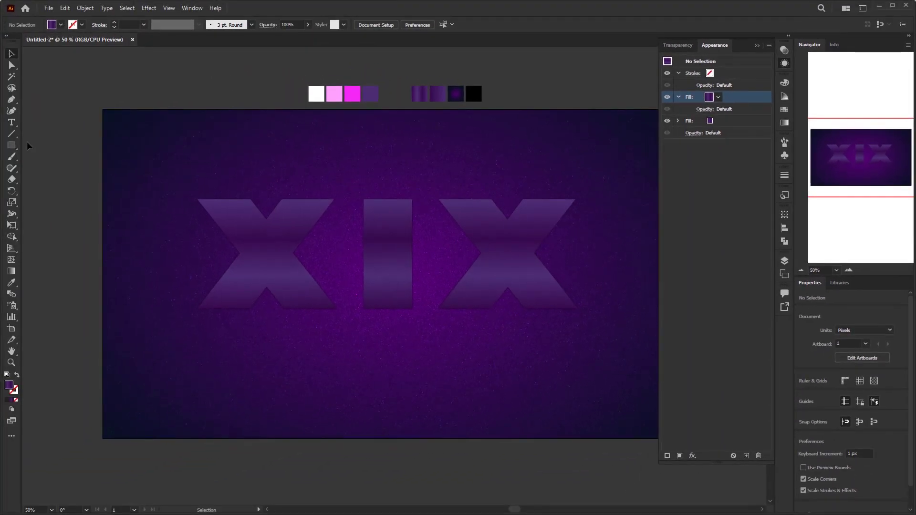
{"action": "left_click_drag", "start_coordinate": [11, 145], "coordinate": [47, 148]}
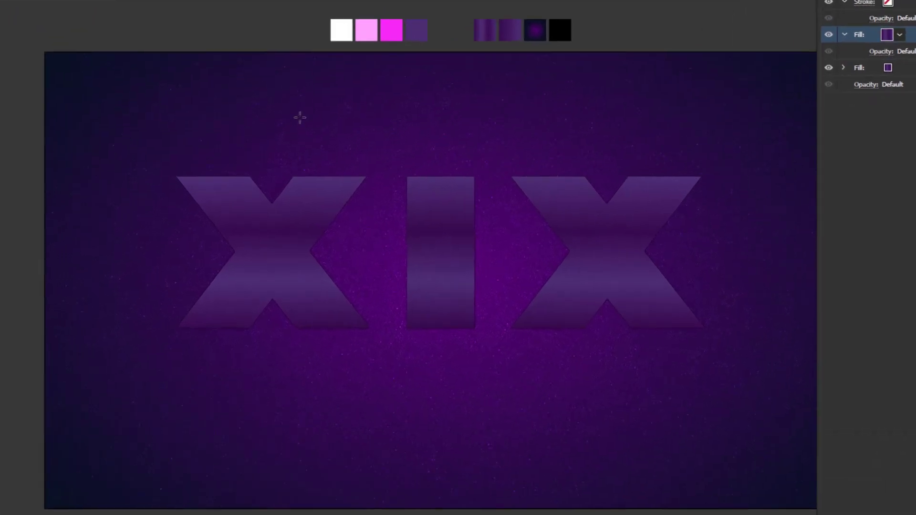
{"action": "left_click", "coordinate": [363, 147]}
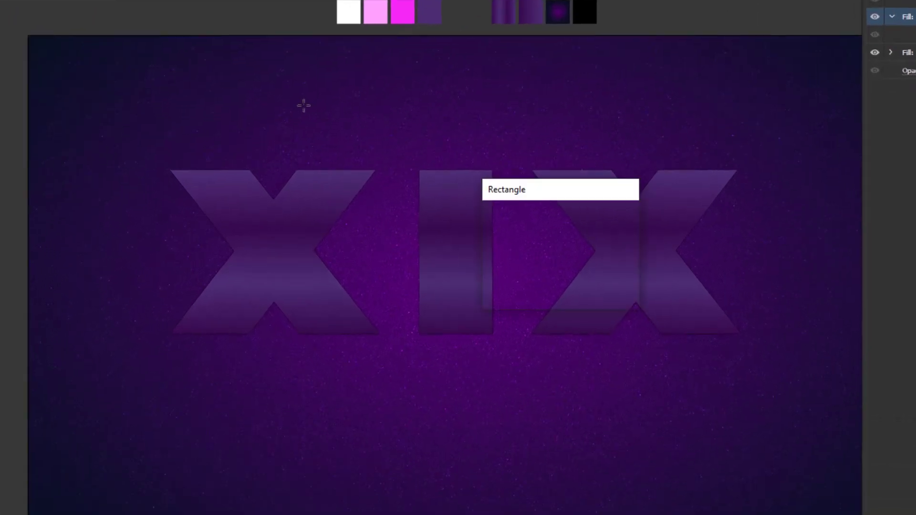
{"action": "type", "text": "700"}
{"action": "key", "text": "Tab"}
{"action": "type", "text": "4"}
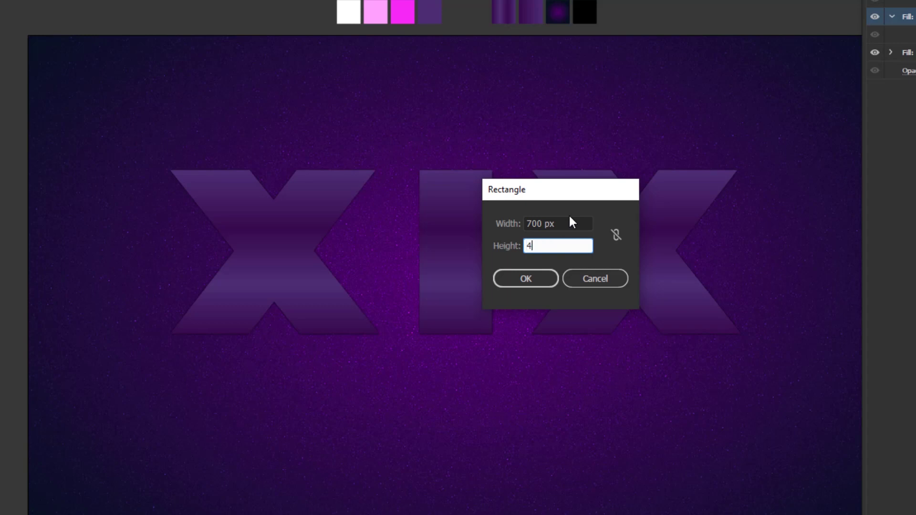
{"action": "left_click", "coordinate": [526, 278]}
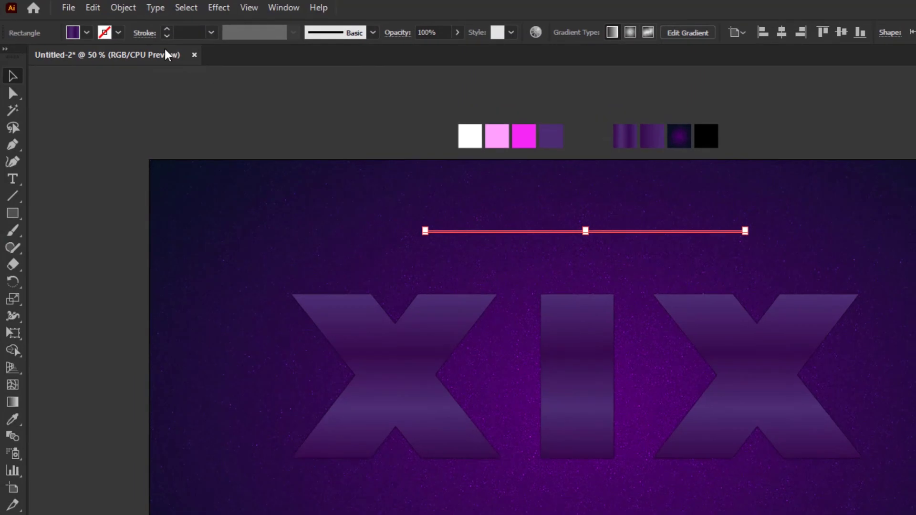
- Make a new pattern from the thin rectangle and give the rectangle in the pattern tile a solid purple fill
{"action": "left_click", "coordinate": [123, 8]}
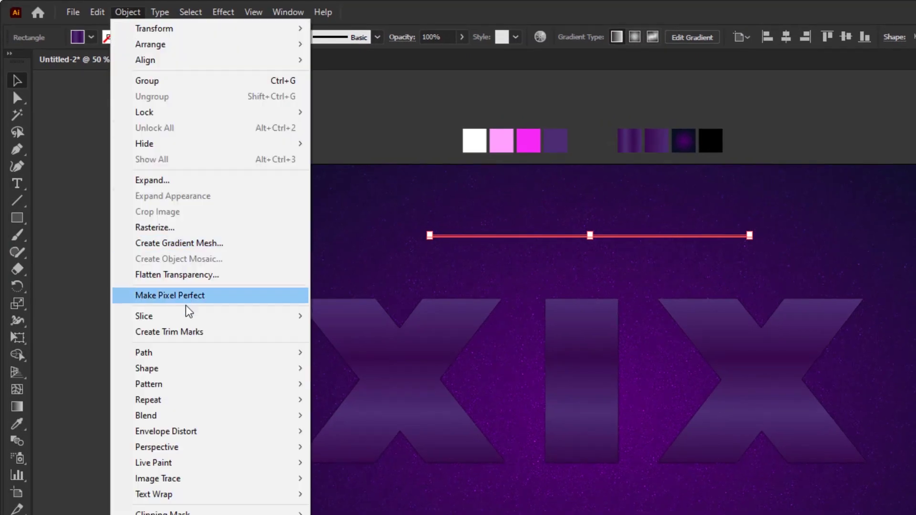
{"action": "mouse_move", "coordinate": [310, 379]}
{"action": "left_click", "coordinate": [348, 384]}
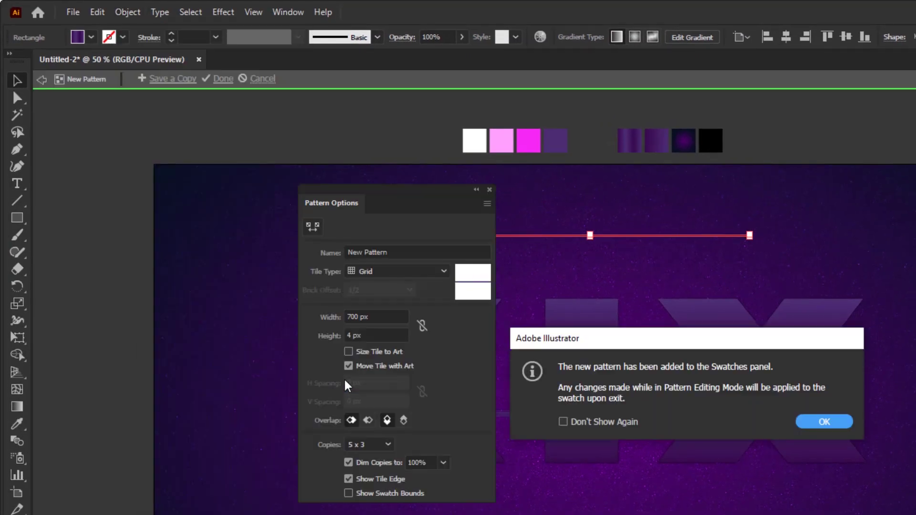
{"action": "left_click", "coordinate": [818, 425]}
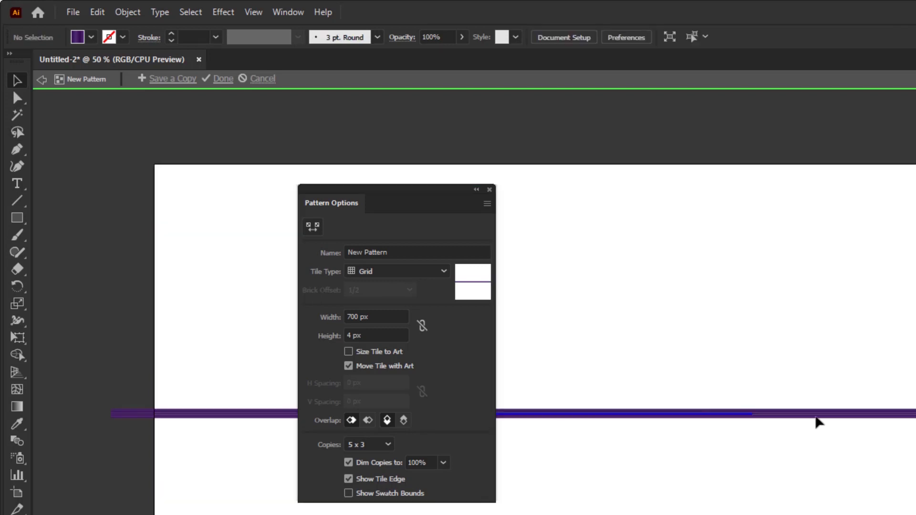
{"action": "left_click_drag", "start_coordinate": [701, 458], "coordinate": [671, 319]}
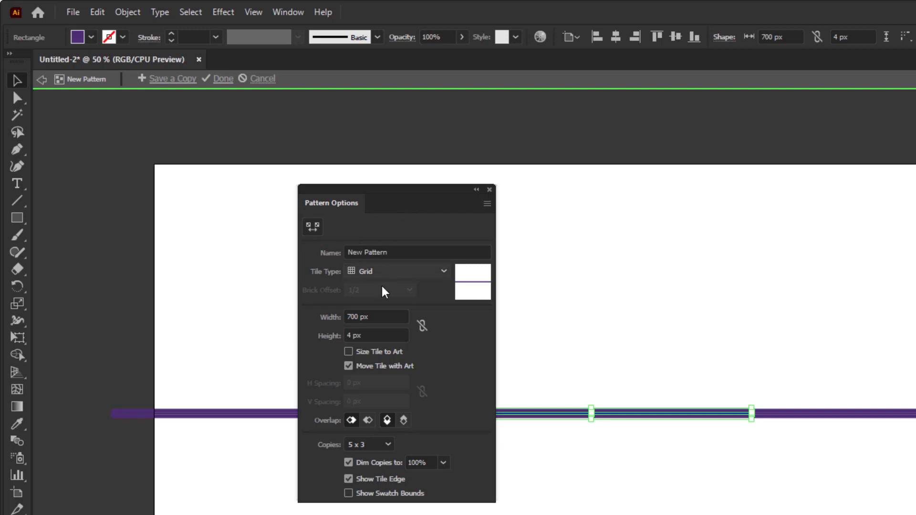
- Name the new pattern "pattern" and set its tile height to 9 px
{"action": "left_click_drag", "start_coordinate": [386, 245], "coordinate": [335, 247]}
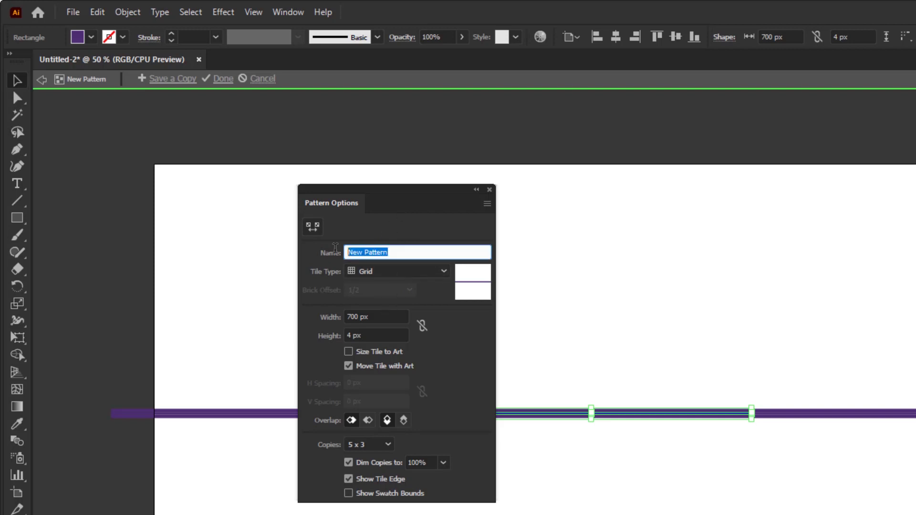
{"action": "type", "text": "pattern"}
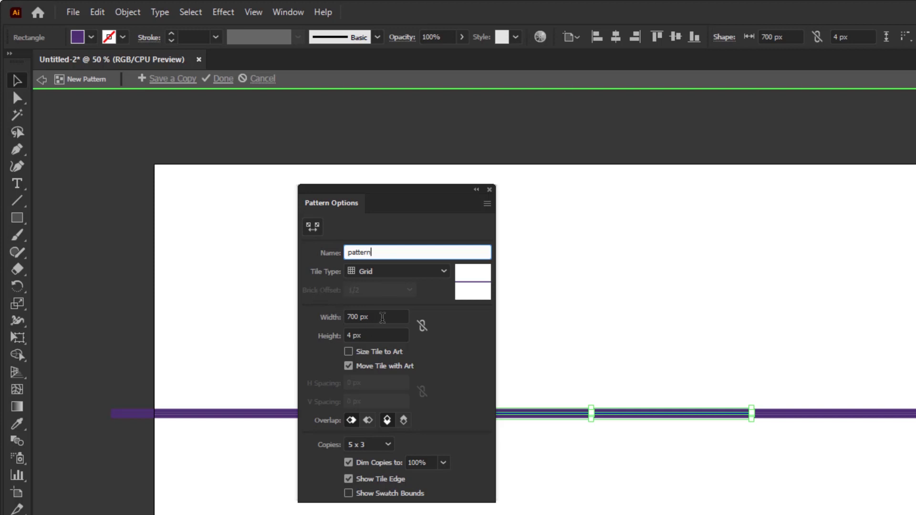
{"action": "key", "text": "Tab"}
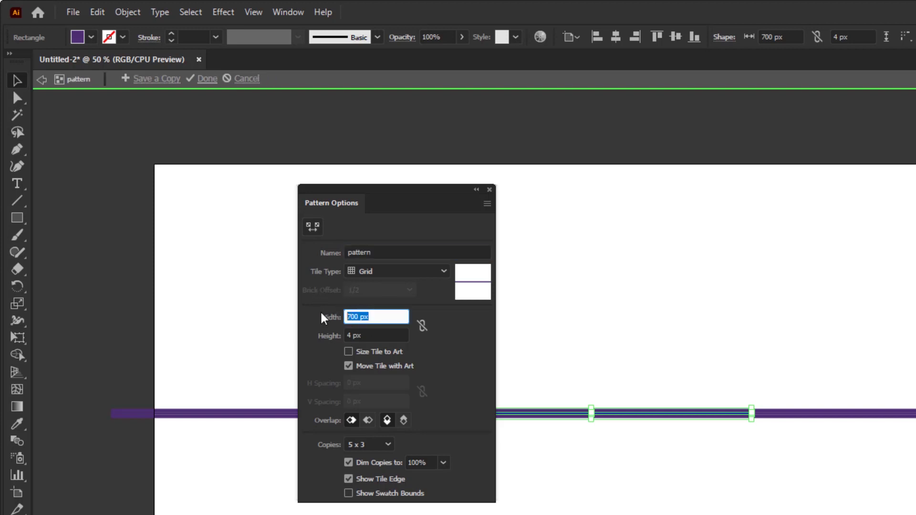
{"action": "key", "text": "Tab"}
{"action": "type", "text": "5"}
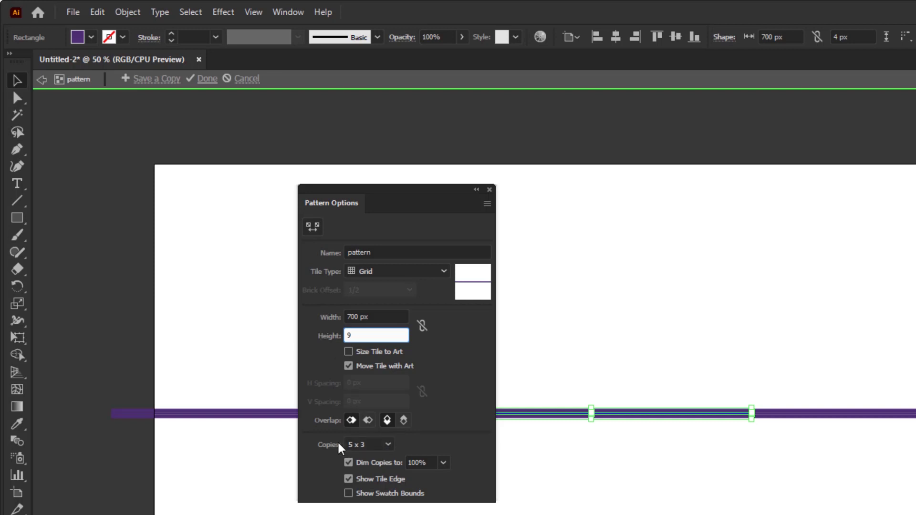
- Finish the stripe pattern with 9 x 9 preview copies and delete the original thin rectangle above the XIX text
{"action": "left_click", "coordinate": [389, 446]}
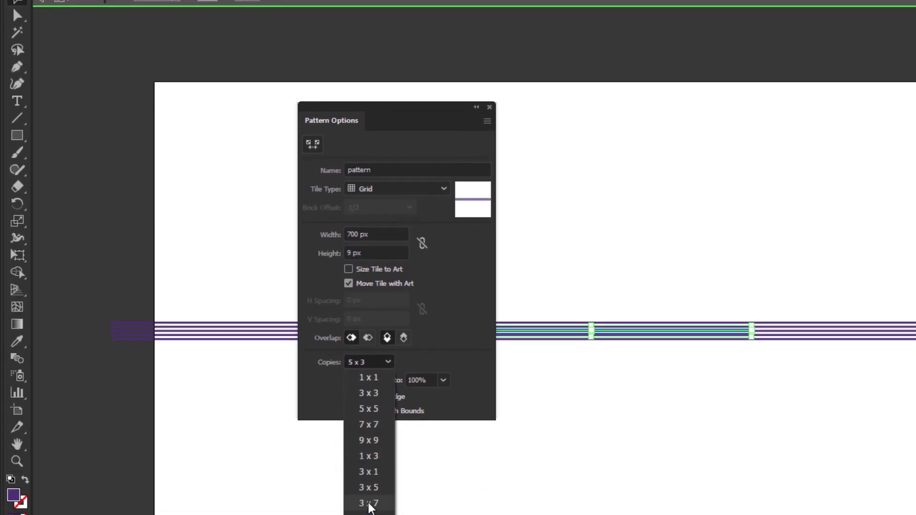
{"action": "left_click", "coordinate": [369, 431]}
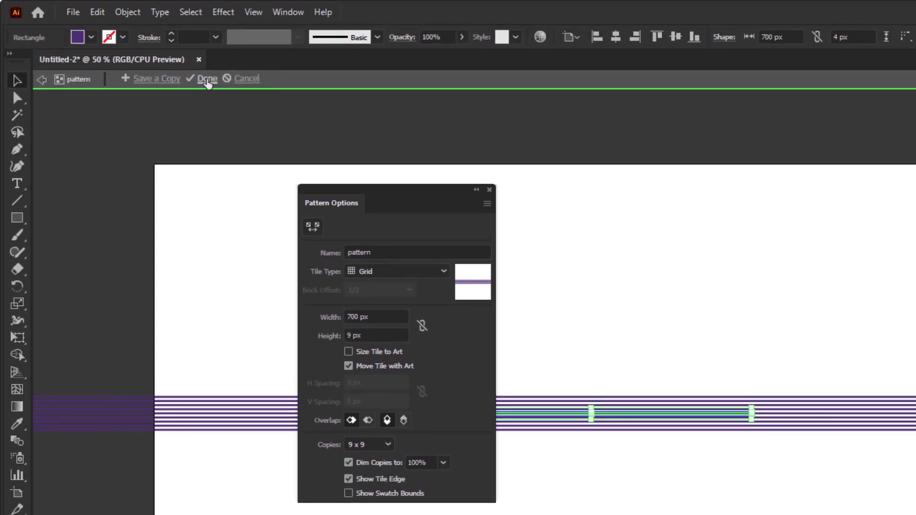
{"action": "left_click", "coordinate": [207, 79]}
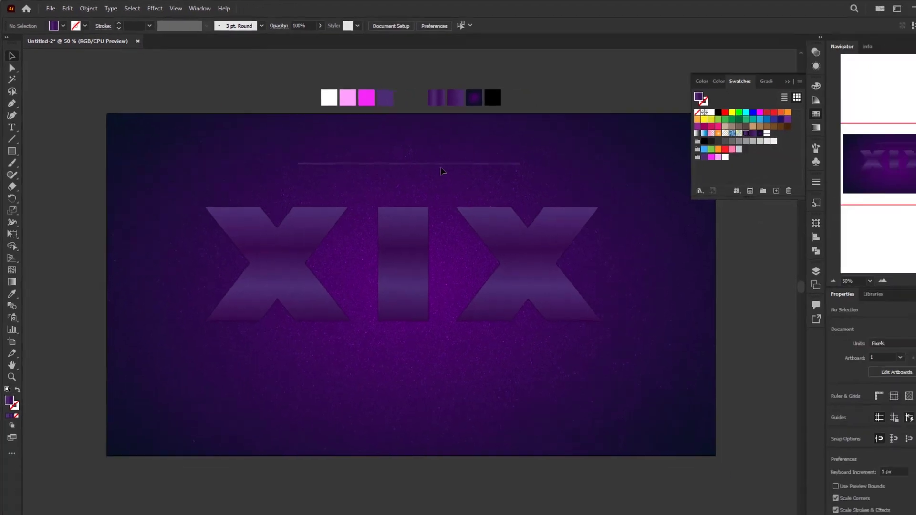
{"action": "left_click", "coordinate": [441, 164]}
{"action": "key", "text": "Delete"}
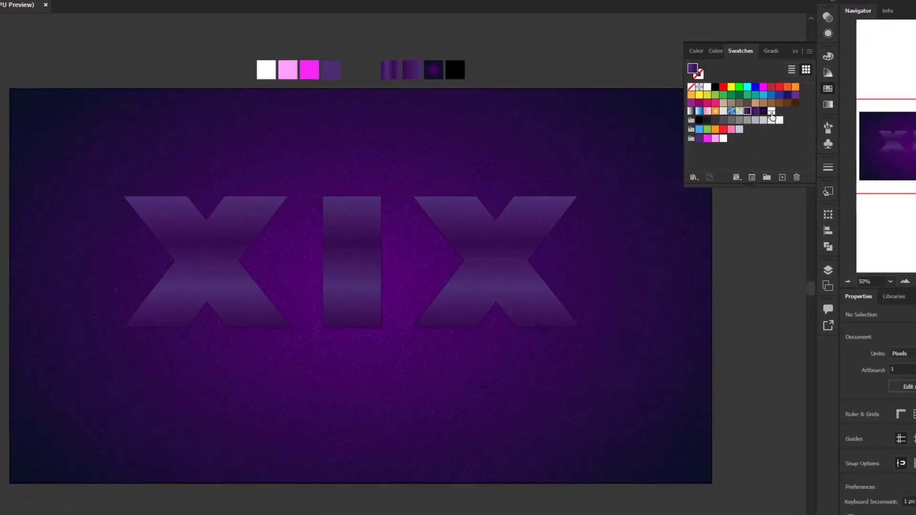
- Apply the new striped pattern swatch to the uppermost fill of the XIX text
{"action": "left_click", "coordinate": [477, 239]}
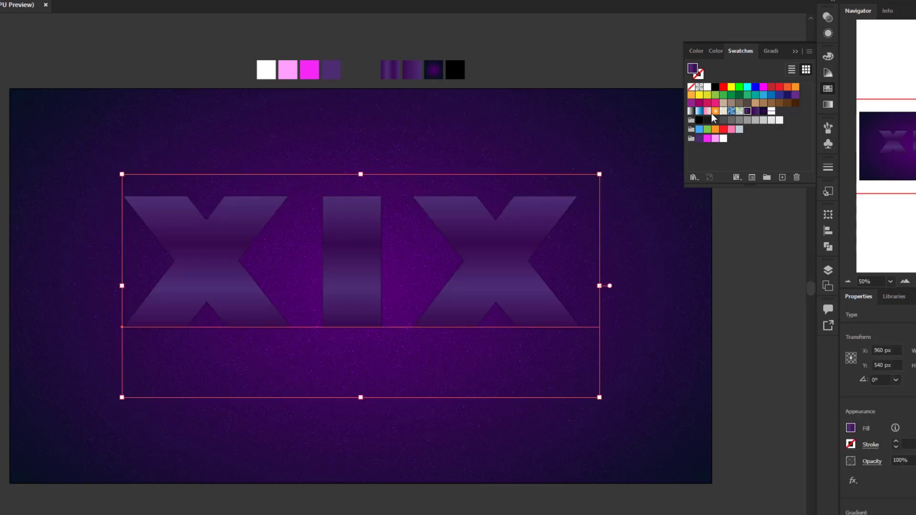
{"action": "left_click", "coordinate": [832, 30]}
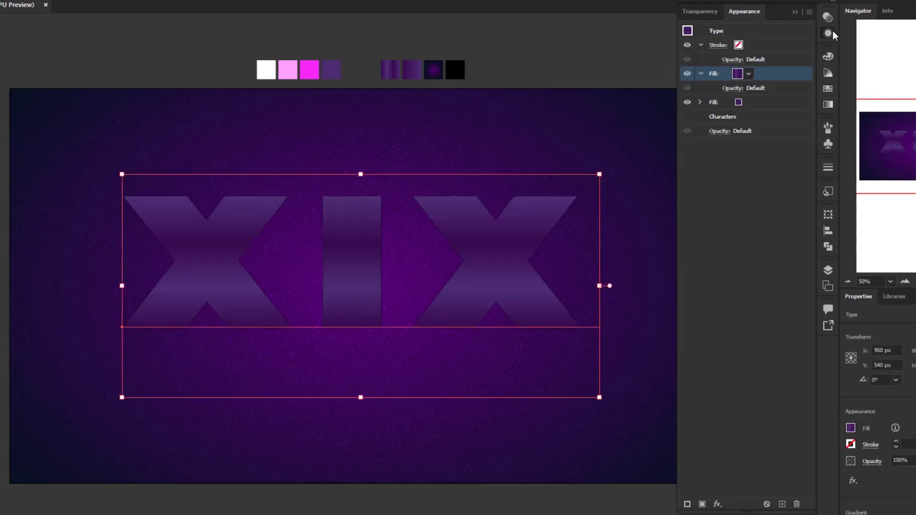
{"action": "left_click", "coordinate": [749, 74]}
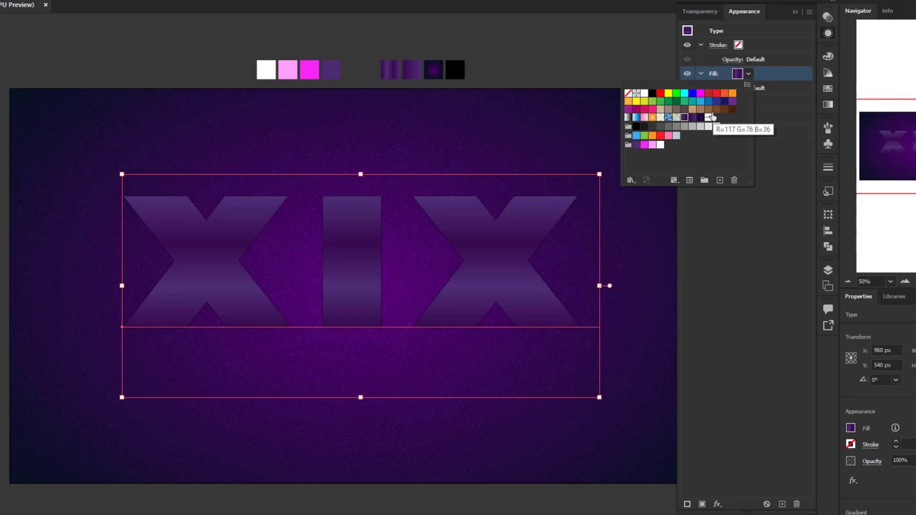
{"action": "left_click", "coordinate": [748, 73]}
{"action": "left_click", "coordinate": [748, 74]}
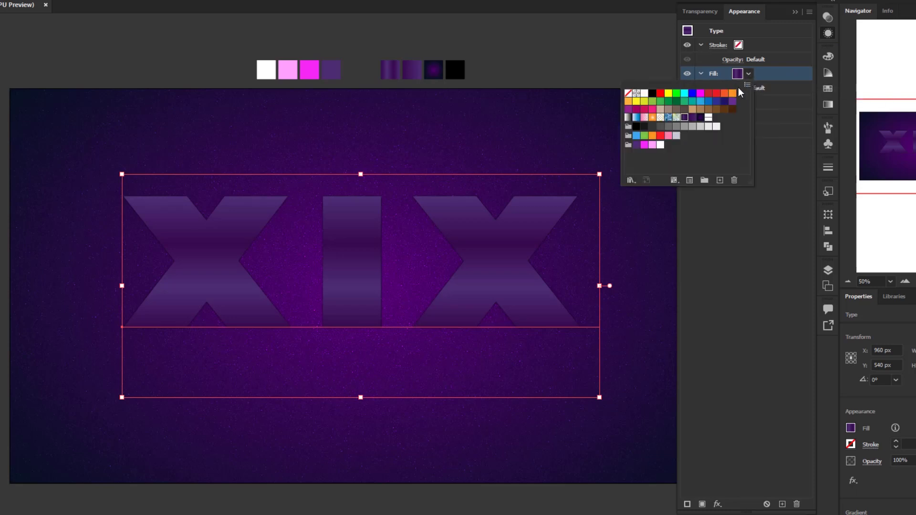
{"action": "left_click", "coordinate": [709, 118]}
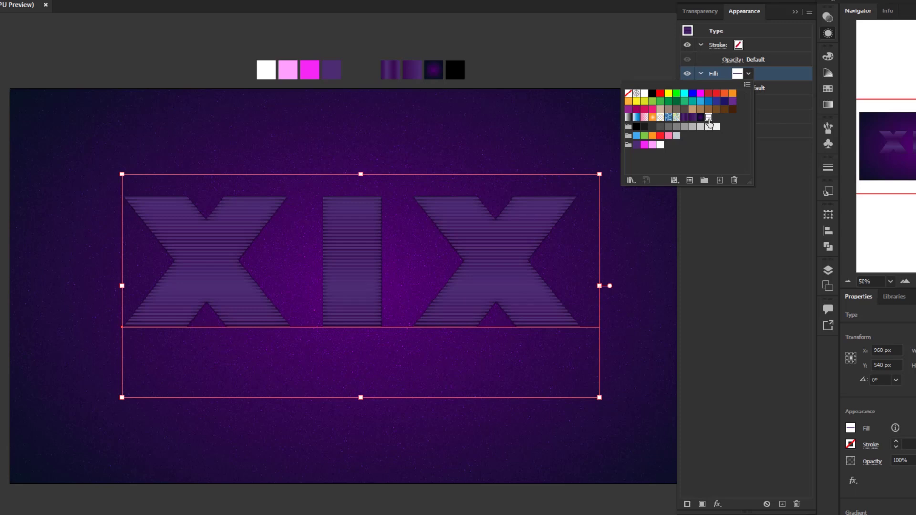
{"action": "left_click", "coordinate": [743, 231]}
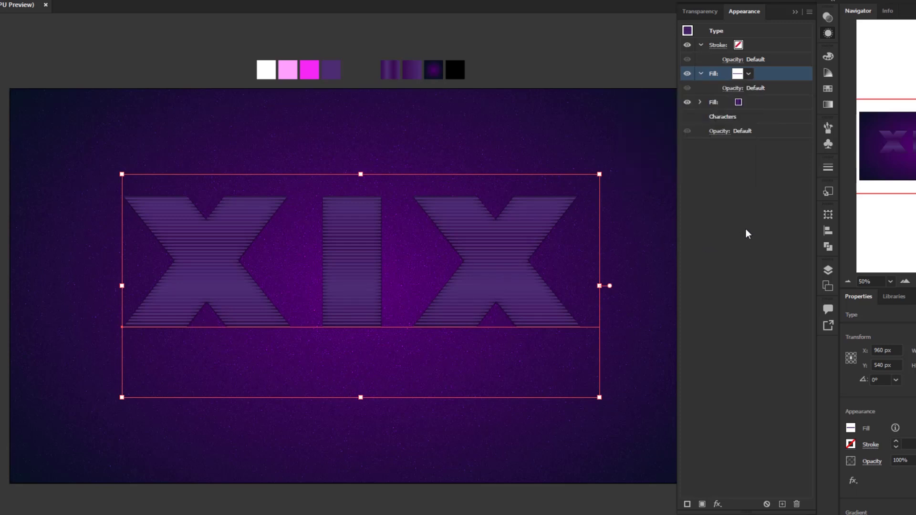
- Set the striped pattern fill's blending mode to Multiply with 20% opacity
{"action": "left_click", "coordinate": [732, 89]}
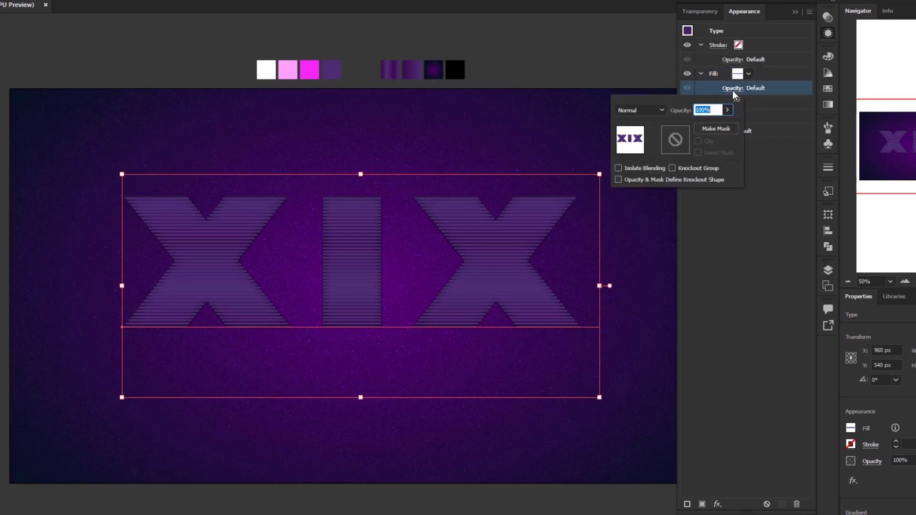
{"action": "left_click", "coordinate": [663, 110]}
{"action": "left_click", "coordinate": [657, 149]}
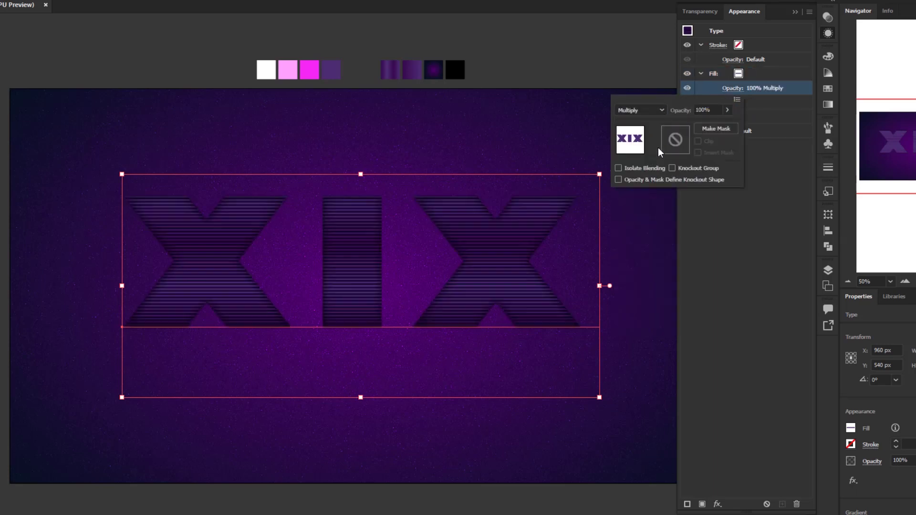
{"action": "left_click", "coordinate": [709, 110]}
{"action": "type", "text": "20"}
{"action": "key", "text": "Return"}
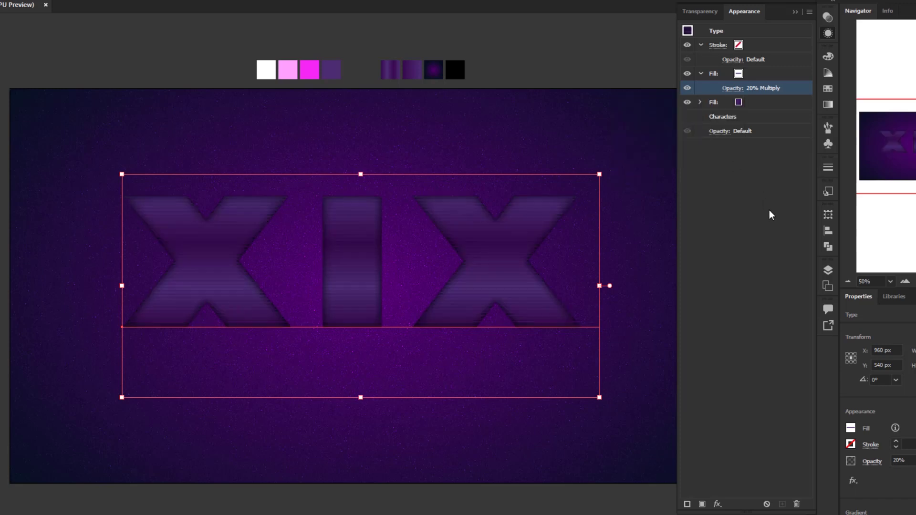
{"action": "left_click", "coordinate": [750, 238]}
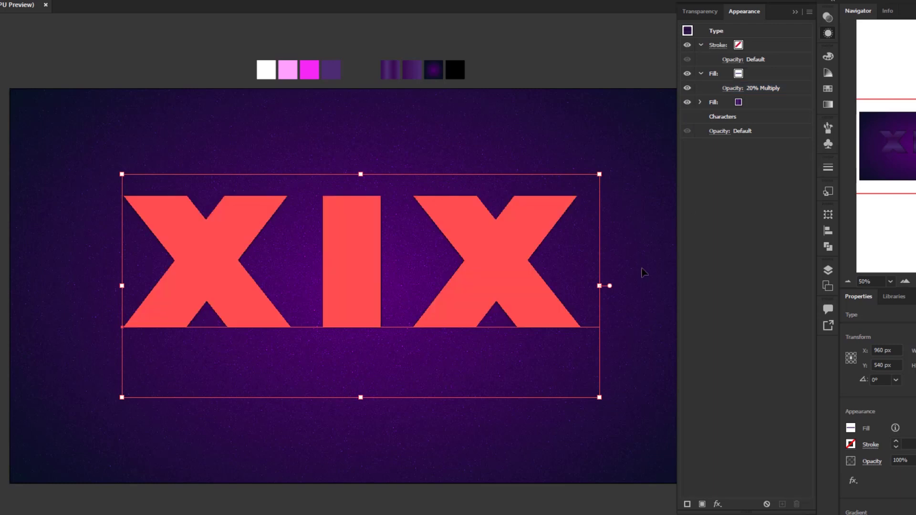
- Add a third fill beneath the XIX text's other fills using "New Gradient Swatch copy" and turn its gradient vertical, with the lighter purple on top
{"action": "left_click", "coordinate": [731, 116]}
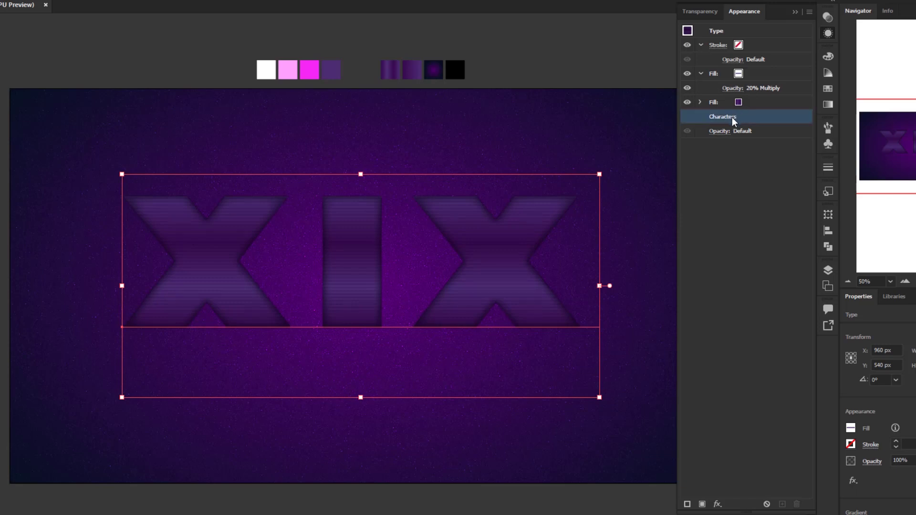
{"action": "left_click", "coordinate": [702, 504]}
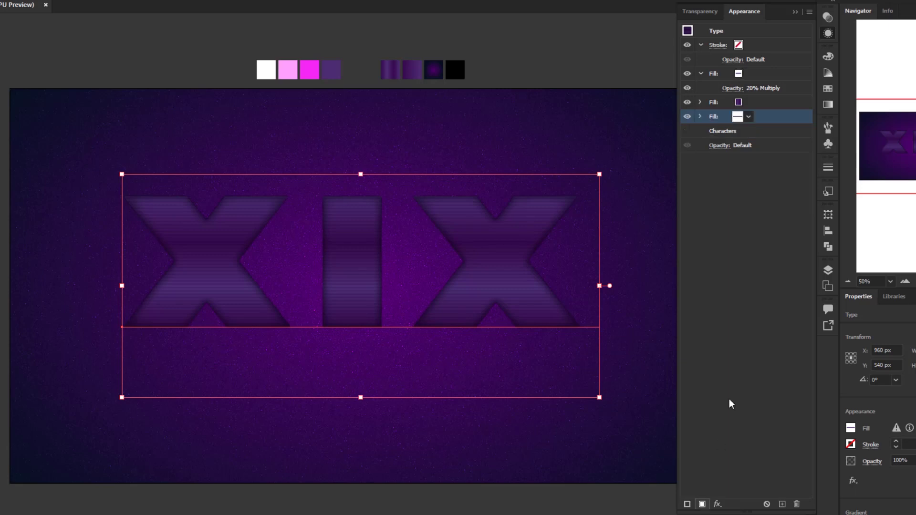
{"action": "left_click", "coordinate": [748, 117]}
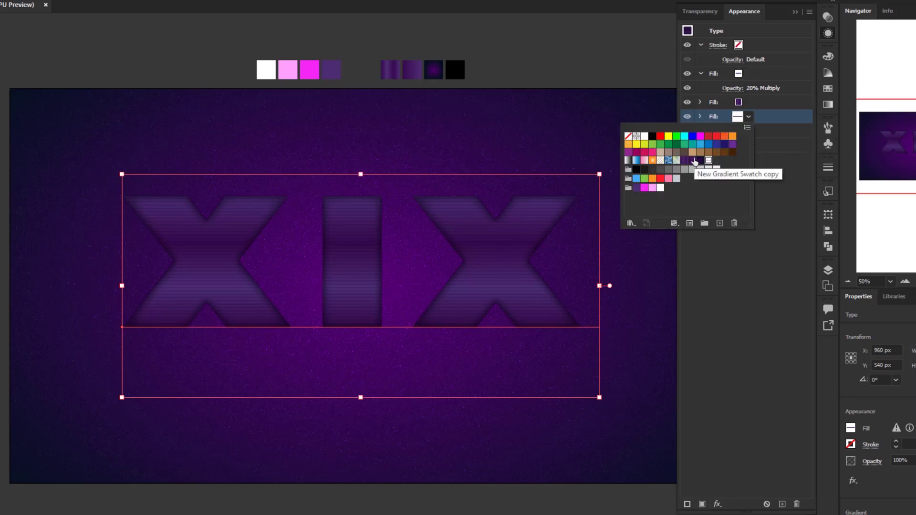
{"action": "left_click", "coordinate": [693, 161]}
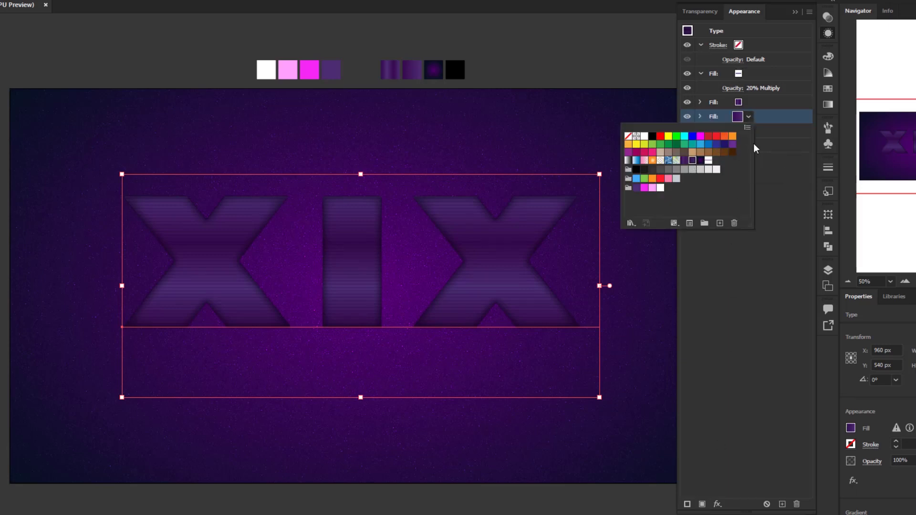
{"action": "left_click", "coordinate": [828, 104]}
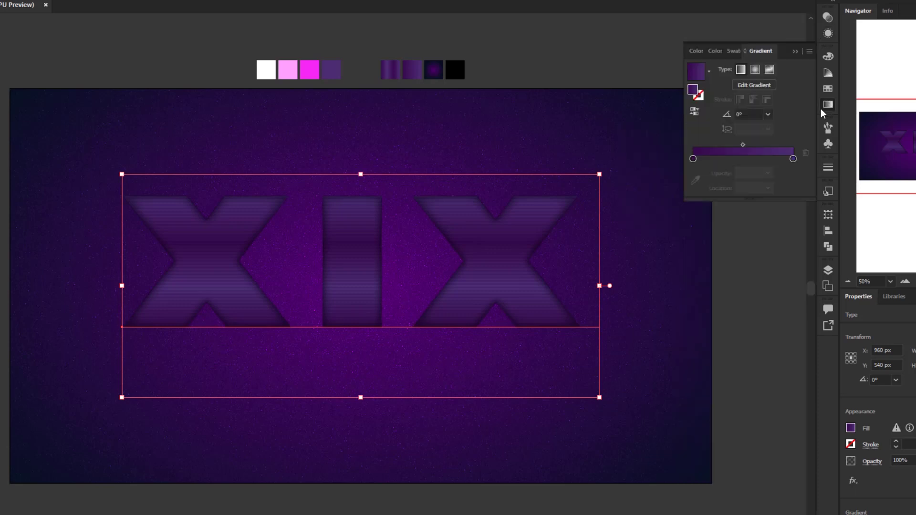
{"action": "left_click", "coordinate": [767, 114]}
{"action": "left_click", "coordinate": [780, 176]}
{"action": "left_click", "coordinate": [829, 32]}
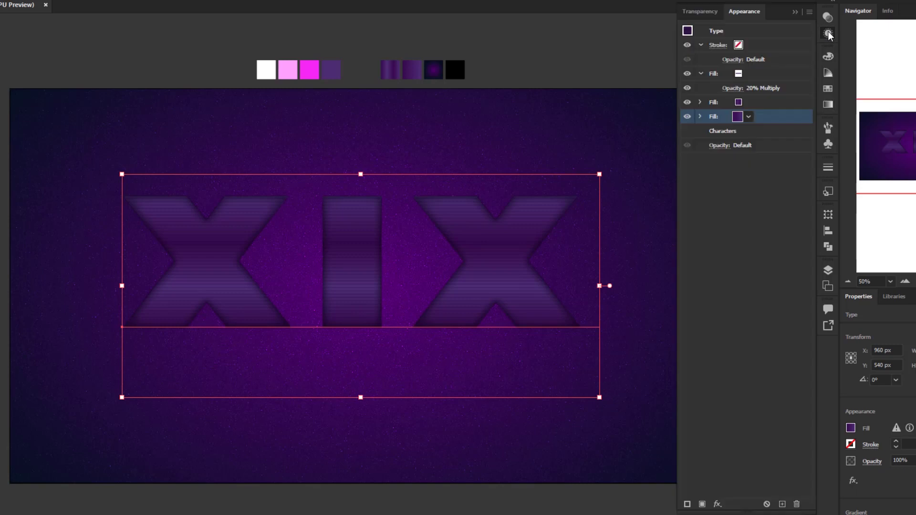
- Apply an Offset Path effect of 16 px to the lowest gradient fill of the XIX text
{"action": "left_click", "coordinate": [717, 504]}
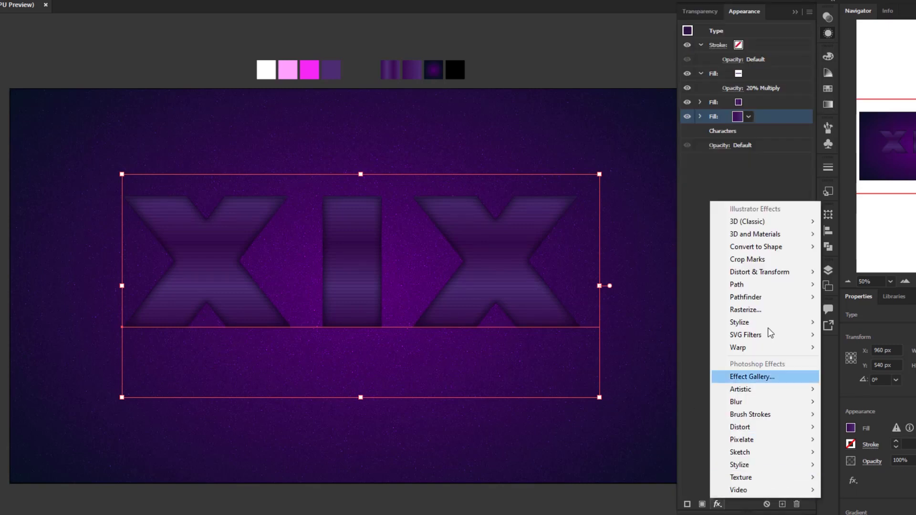
{"action": "mouse_move", "coordinate": [772, 290]}
{"action": "left_click", "coordinate": [844, 285]}
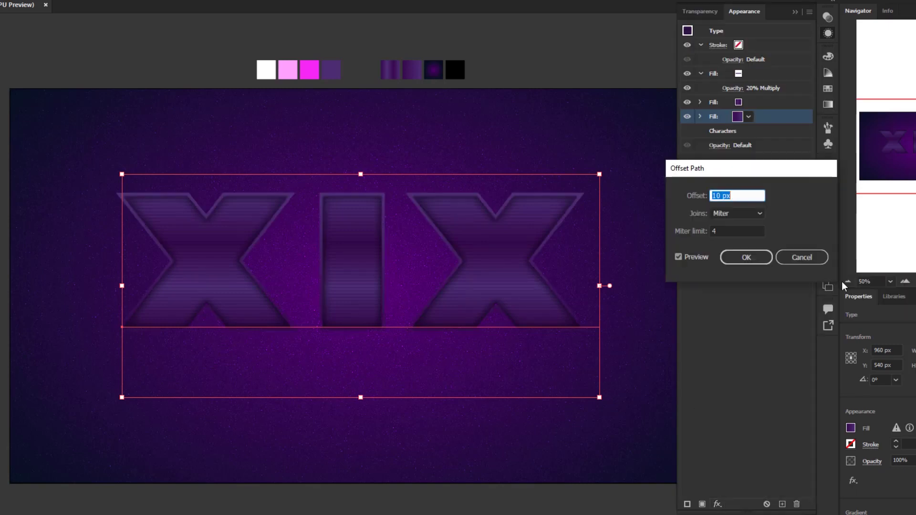
{"action": "type", "text": "16"}
{"action": "left_click", "coordinate": [747, 259]}
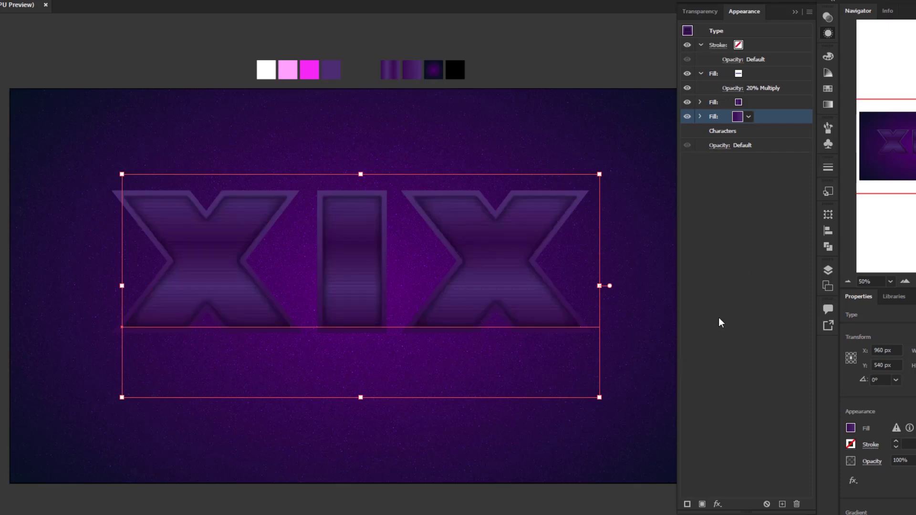
- Add a Round Corners effect with a 10 px radius to the lowest gradient fill
{"action": "left_click", "coordinate": [716, 504]}
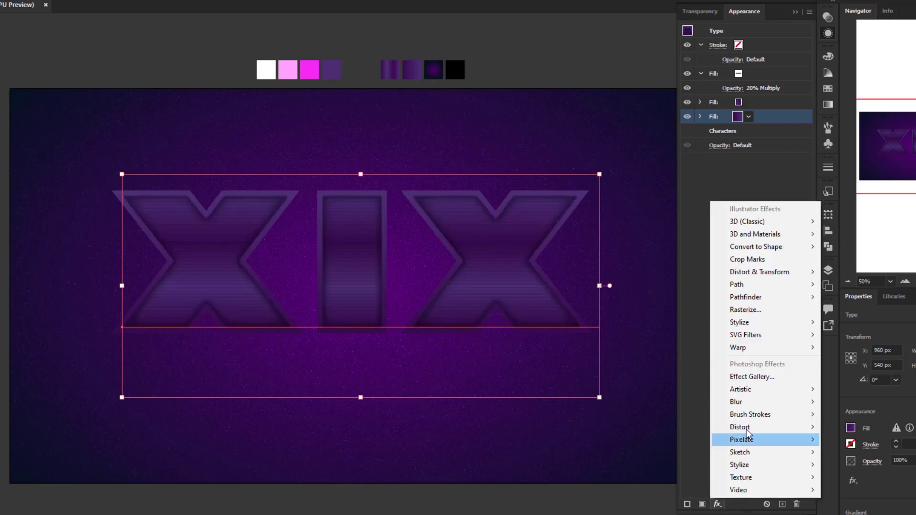
{"action": "mouse_move", "coordinate": [765, 328]}
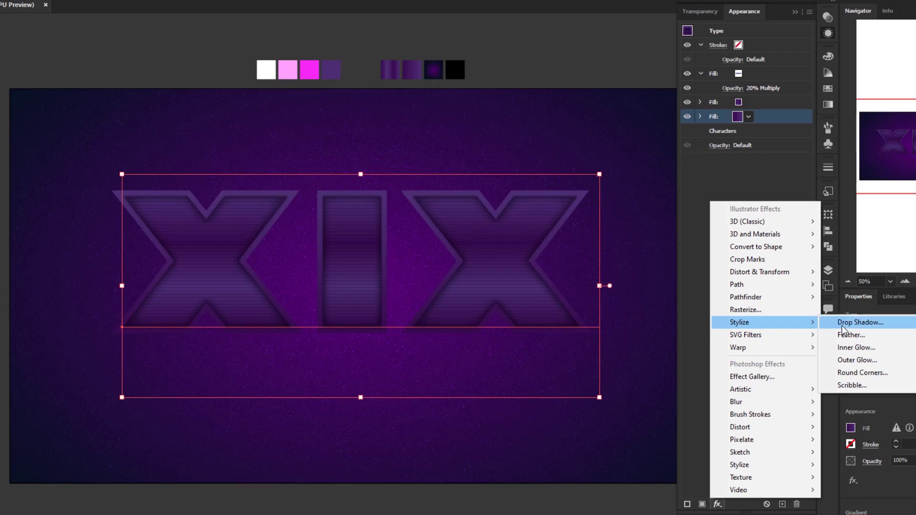
{"action": "left_click", "coordinate": [850, 373]}
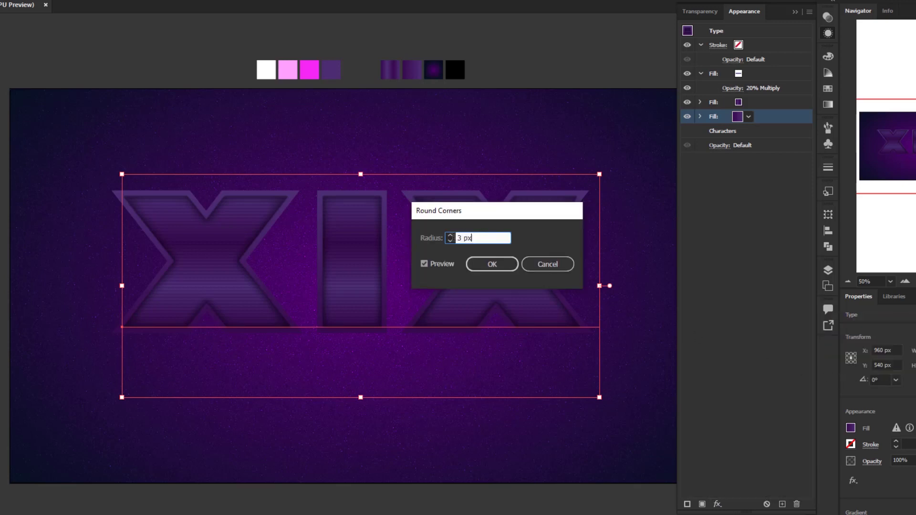
{"action": "type", "text": "10"}
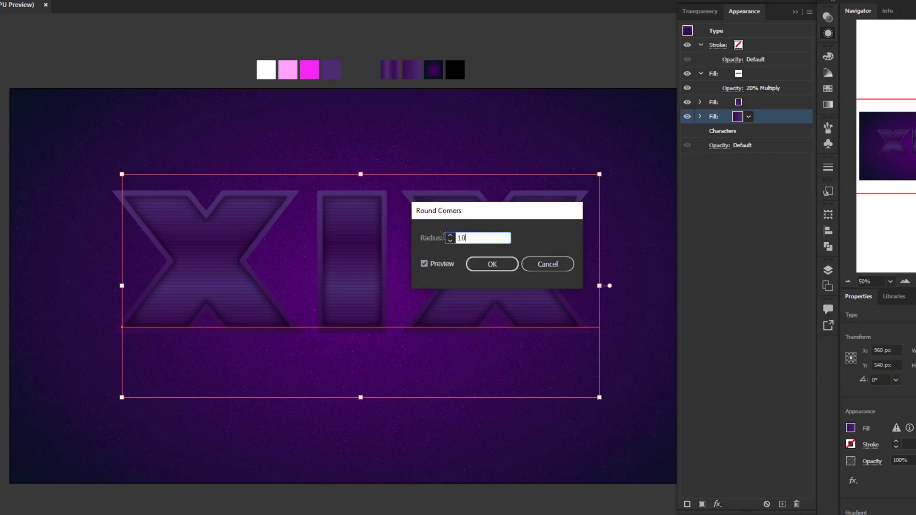
{"action": "left_click", "coordinate": [488, 264]}
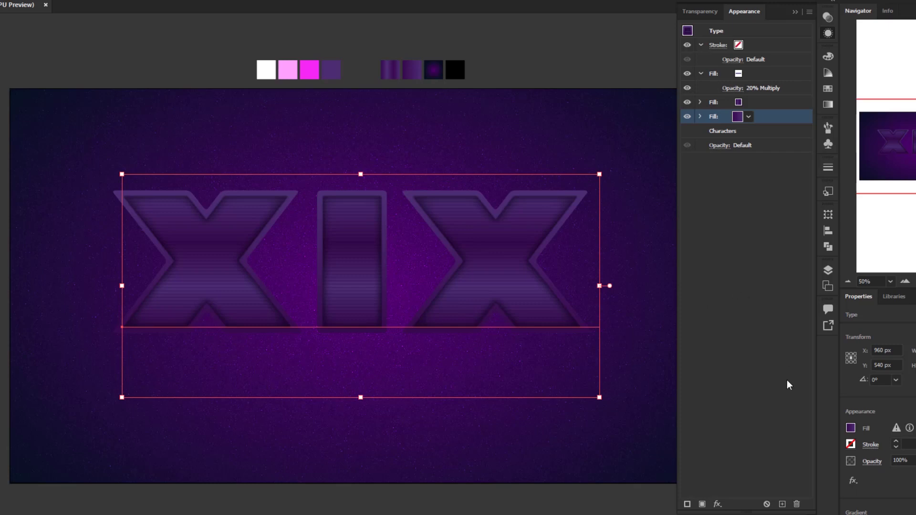
- Add an Inner Glow effect to the lowest gradient fill, with Overlay mode and white (FFFFFF) as the glow color
{"action": "left_click", "coordinate": [721, 501]}
{"action": "mouse_move", "coordinate": [778, 324]}
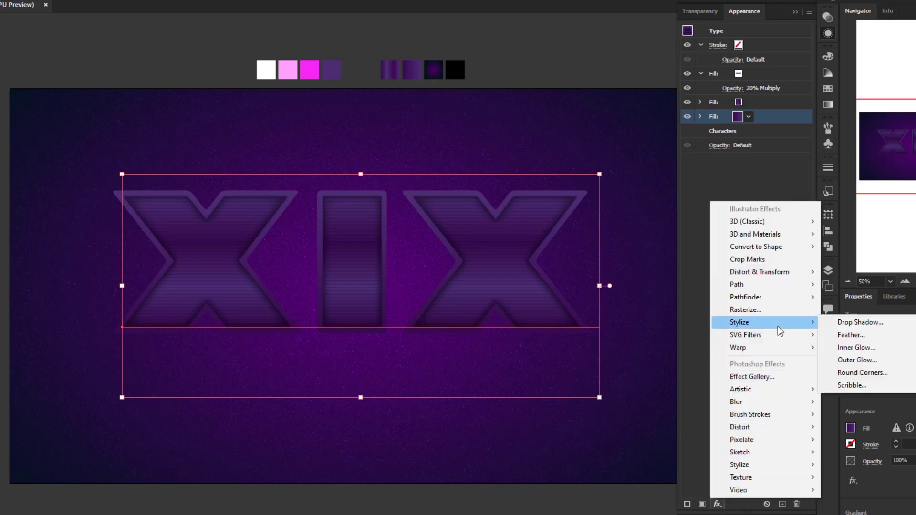
{"action": "left_click", "coordinate": [844, 345]}
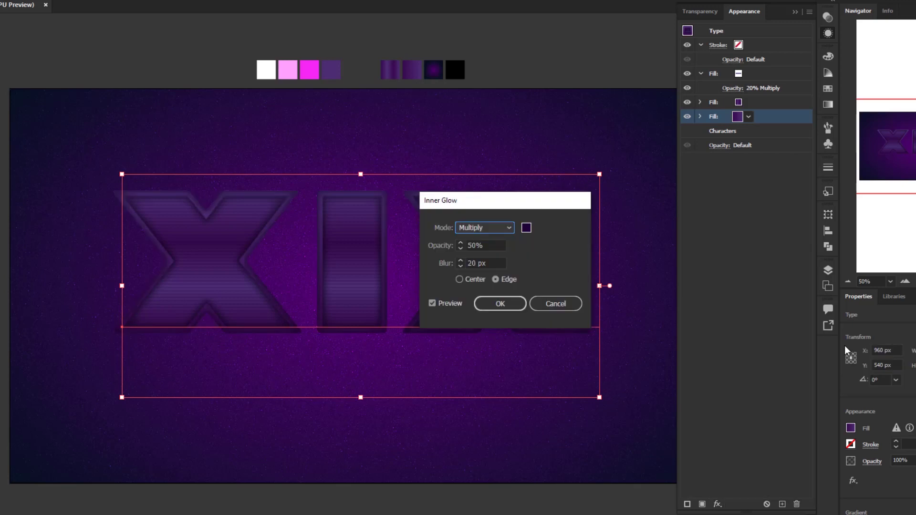
{"action": "left_click", "coordinate": [510, 228]}
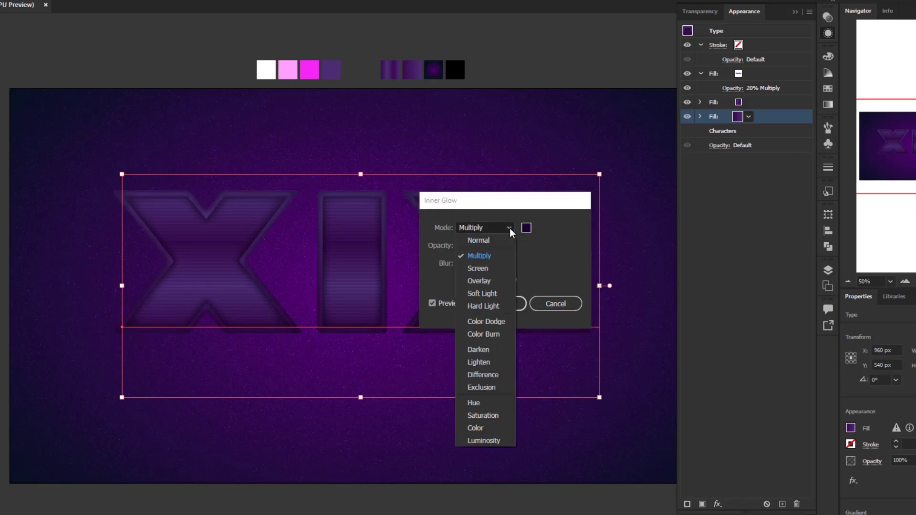
{"action": "left_click", "coordinate": [493, 281]}
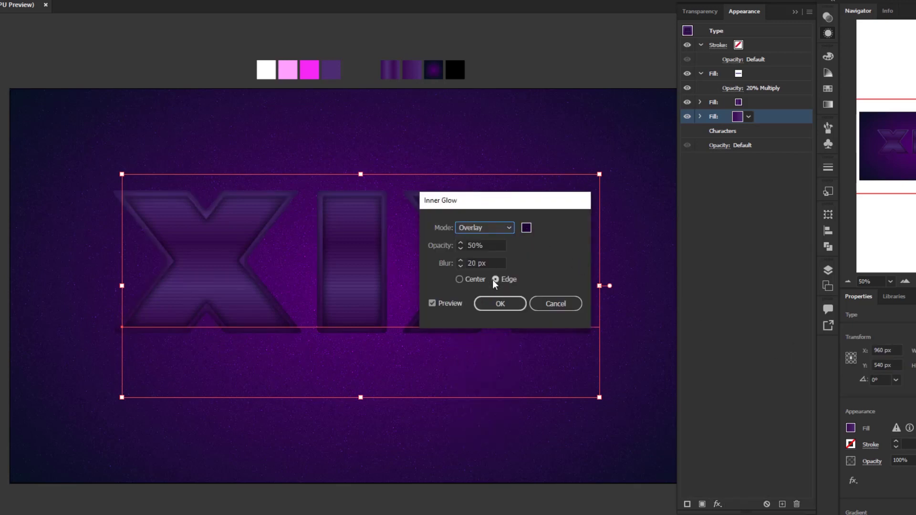
{"action": "left_click", "coordinate": [526, 228]}
{"action": "left_click_drag", "start_coordinate": [248, 143], "coordinate": [193, 110]}
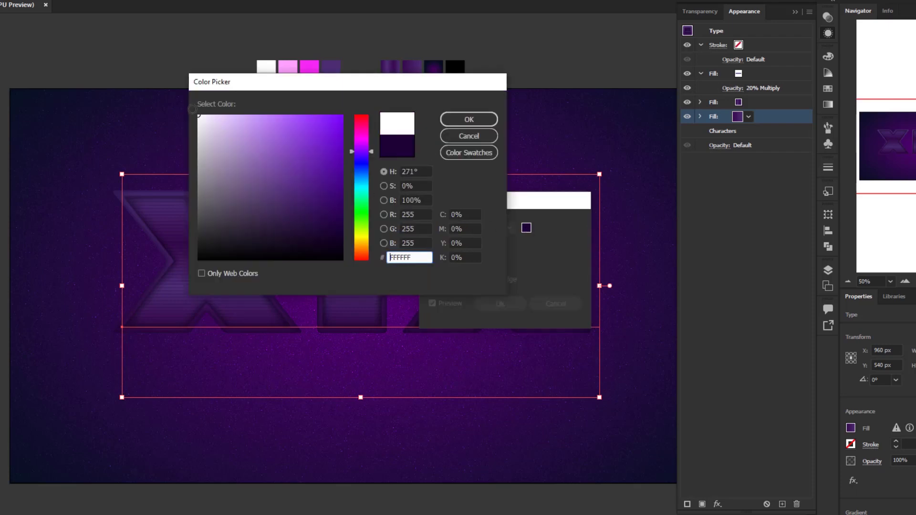
{"action": "left_click", "coordinate": [456, 119]}
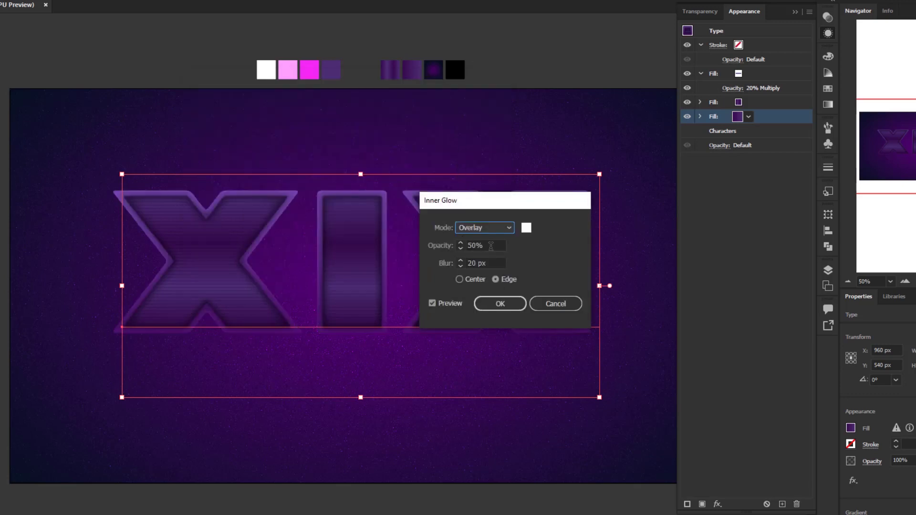
- Set the inner glow's opacity to 75% and its blur to 5 px, and apply it
{"action": "left_click_drag", "start_coordinate": [490, 246], "coordinate": [466, 246]}
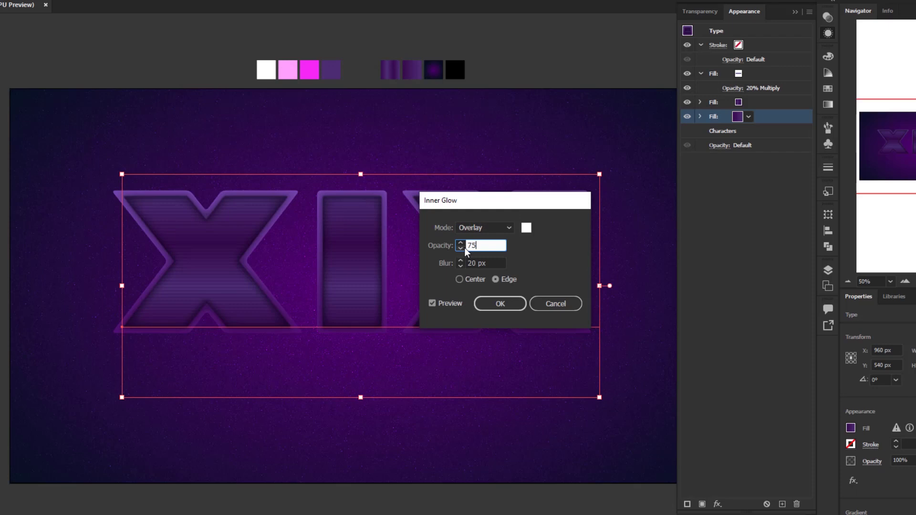
{"action": "key", "text": "Tab"}
{"action": "type", "text": "5"}
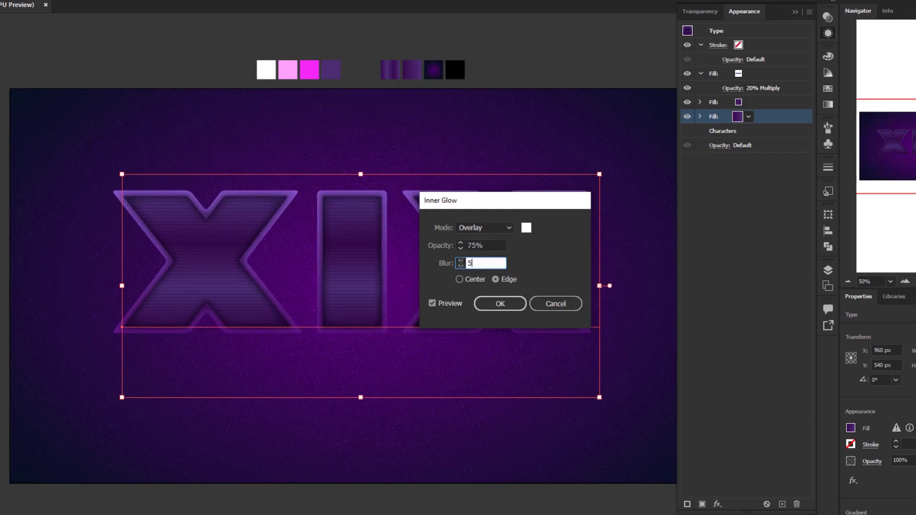
{"action": "left_click", "coordinate": [506, 302]}
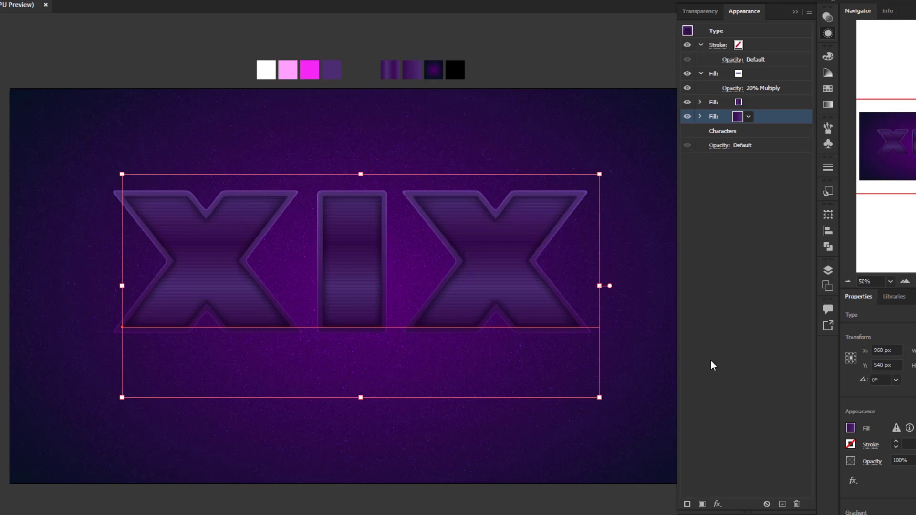
- Add a Transform effect to the lowest gradient fill, scaling it to 99% horizontally and vertically
{"action": "left_click", "coordinate": [717, 504]}
{"action": "mouse_move", "coordinate": [753, 275]}
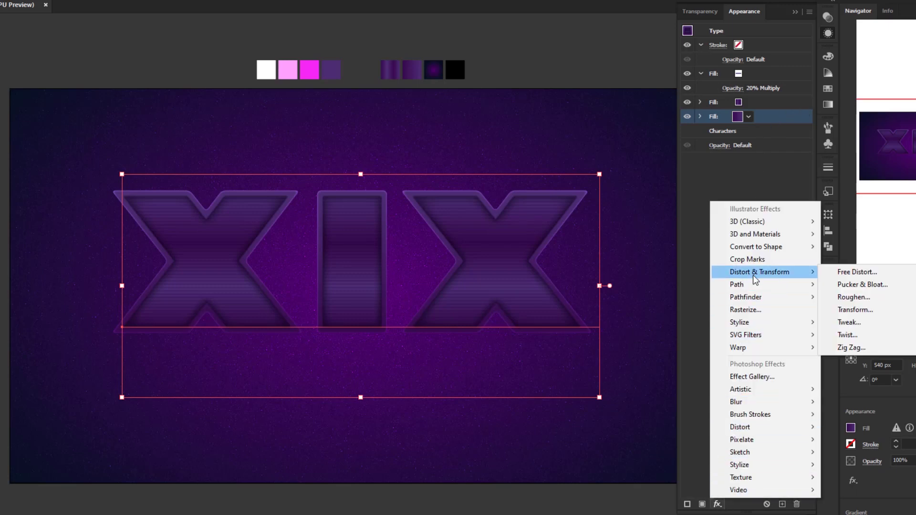
{"action": "left_click", "coordinate": [860, 311]}
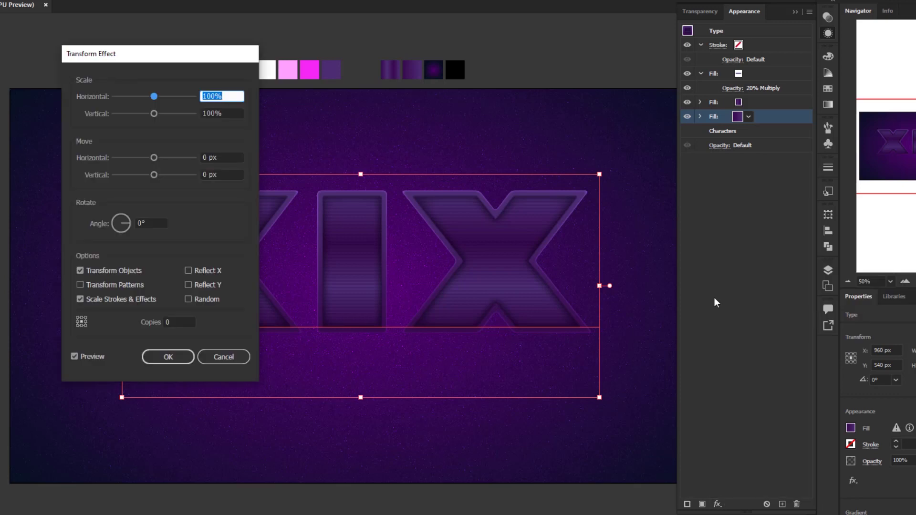
{"action": "left_click_drag", "start_coordinate": [187, 59], "coordinate": [550, 90]}
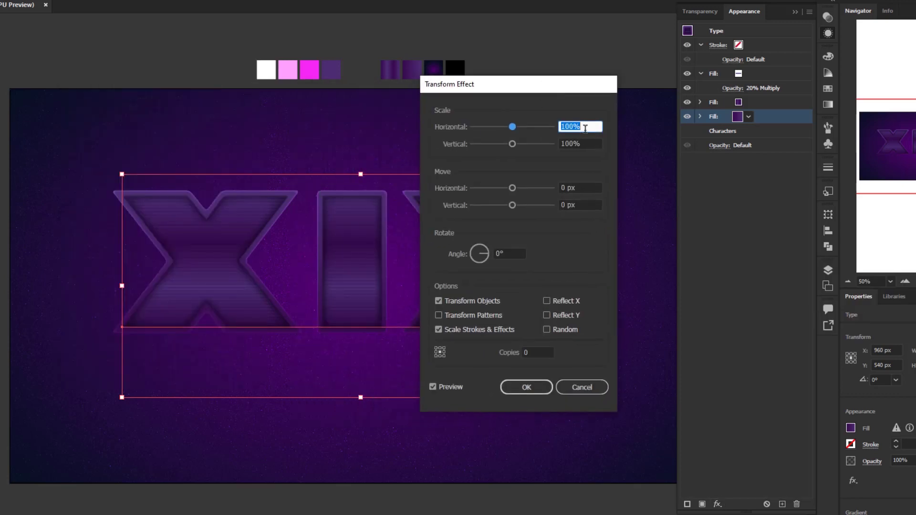
{"action": "type", "text": "99"}
{"action": "key", "text": "Tab"}
{"action": "type", "text": "99"}
{"action": "key", "text": "Tab"}
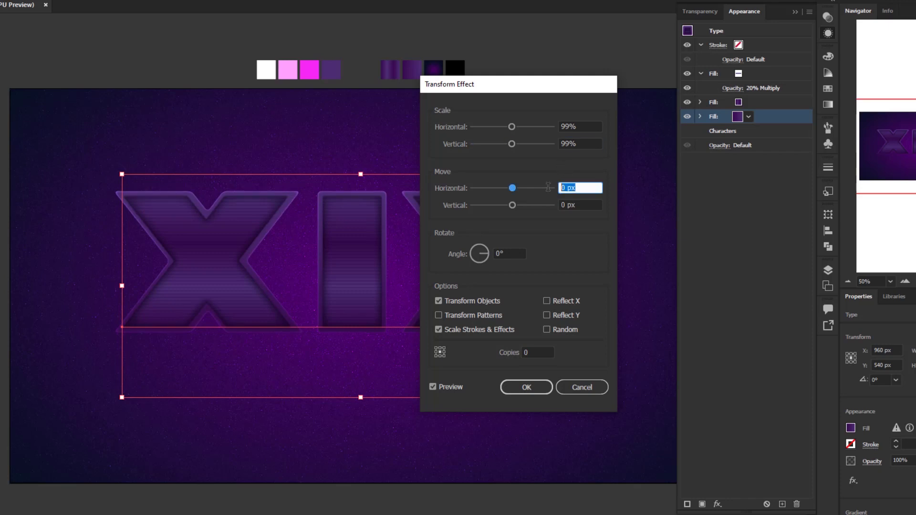
- Set the Transform effect's horizontal and vertical move to 0.1 px, add copies to extrude the fill, and deselect the text
{"action": "type", "text": "0.1"}
{"action": "key", "text": "Tab"}
{"action": "type", "text": "0."}
{"action": "left_click", "coordinate": [509, 352]}
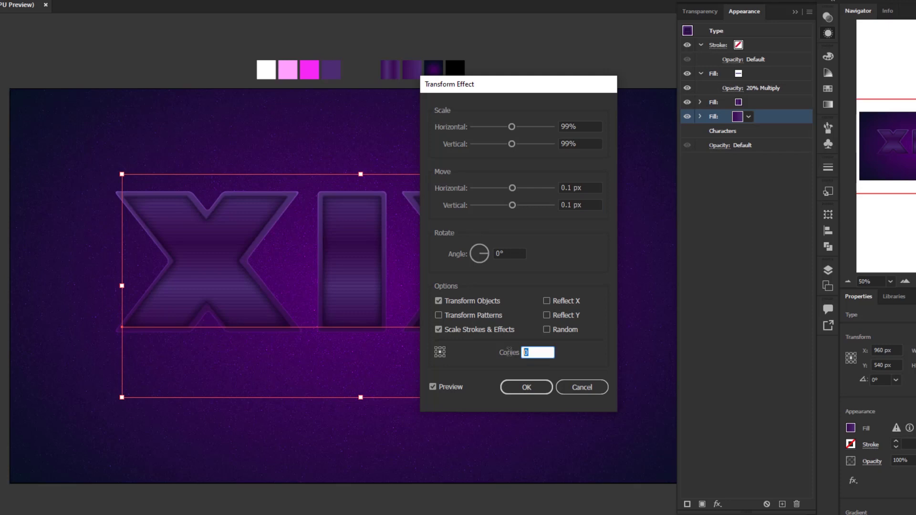
{"action": "left_click", "coordinate": [533, 385]}
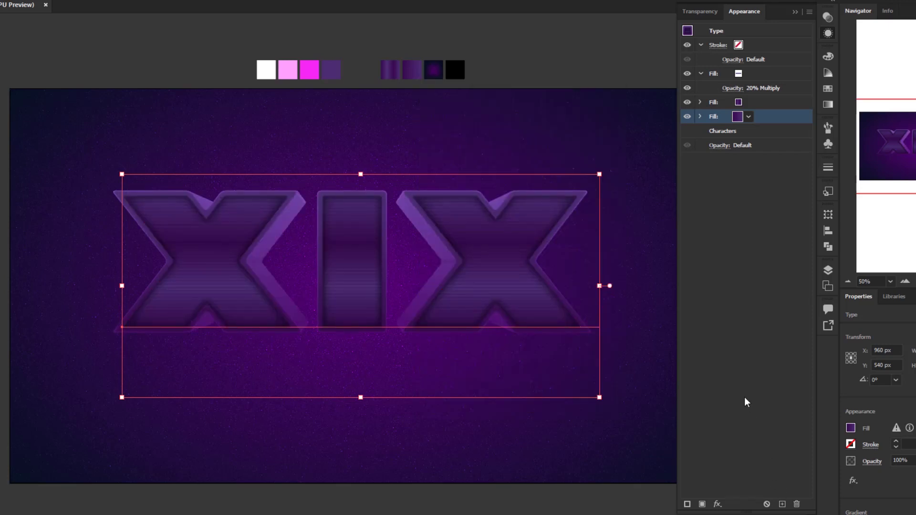
{"action": "left_click", "coordinate": [579, 489]}
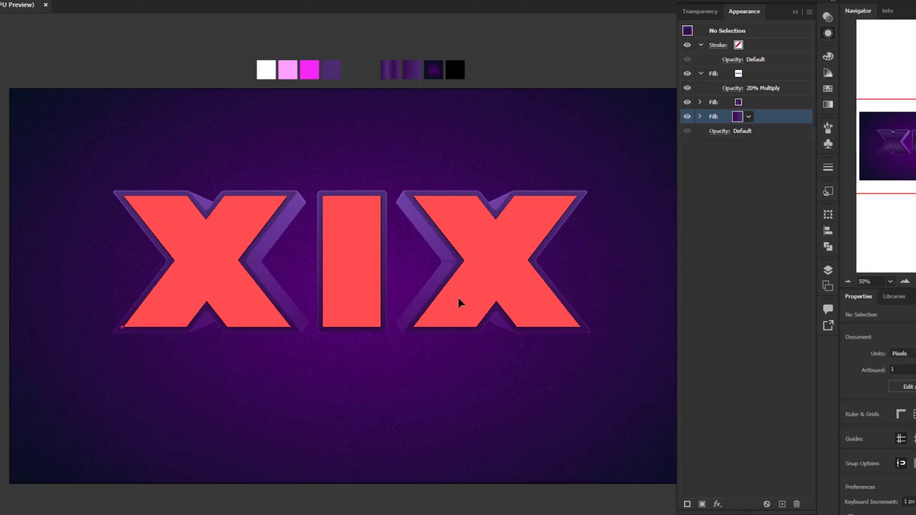
- Give the XIX text a white stroke with a weight of 4 pt
{"action": "left_click", "coordinate": [459, 308]}
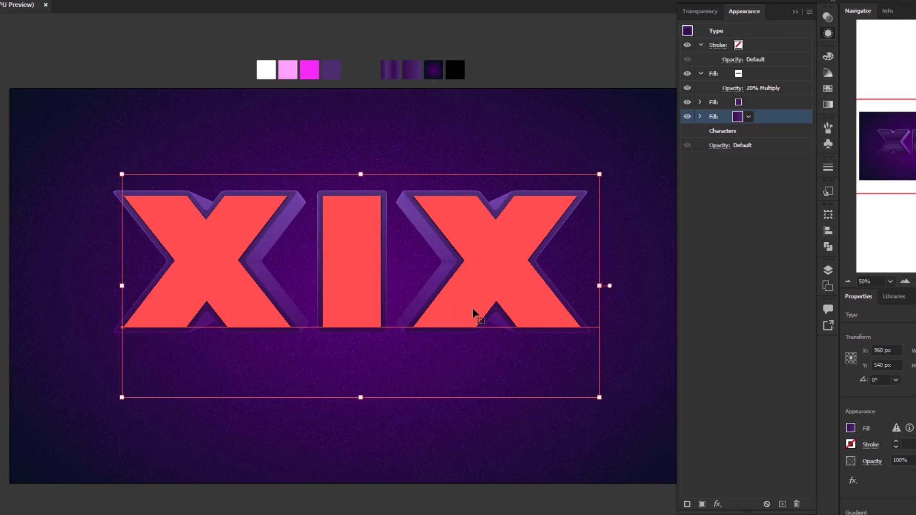
{"action": "left_click", "coordinate": [760, 45]}
{"action": "left_click", "coordinate": [747, 46]}
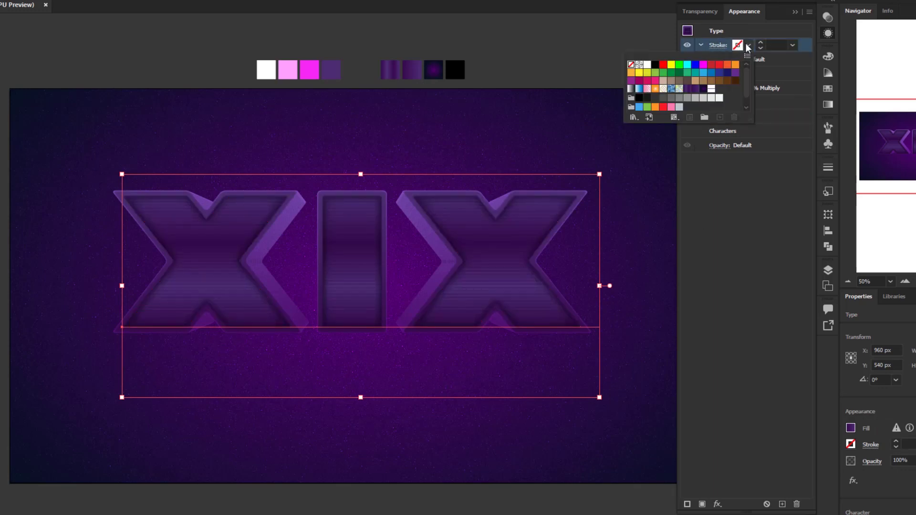
{"action": "left_click", "coordinate": [647, 66]}
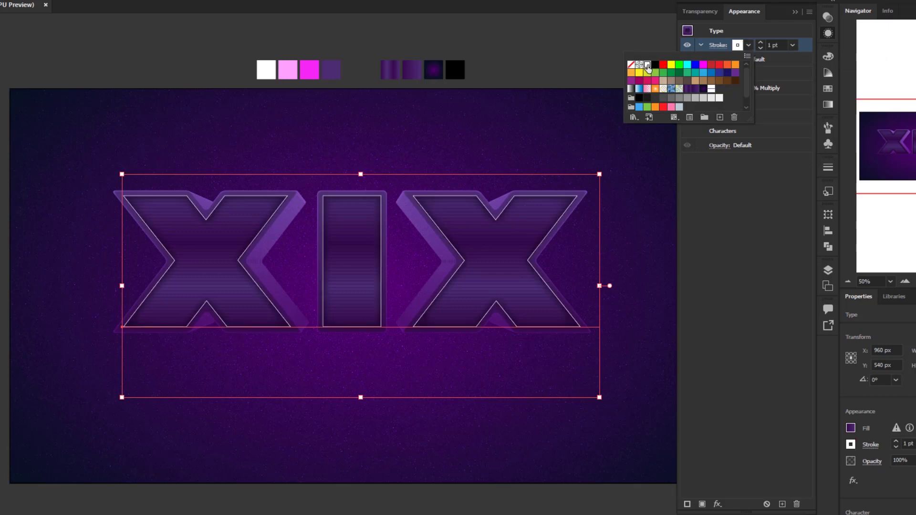
{"action": "left_click", "coordinate": [791, 44]}
{"action": "type", "text": "4"}
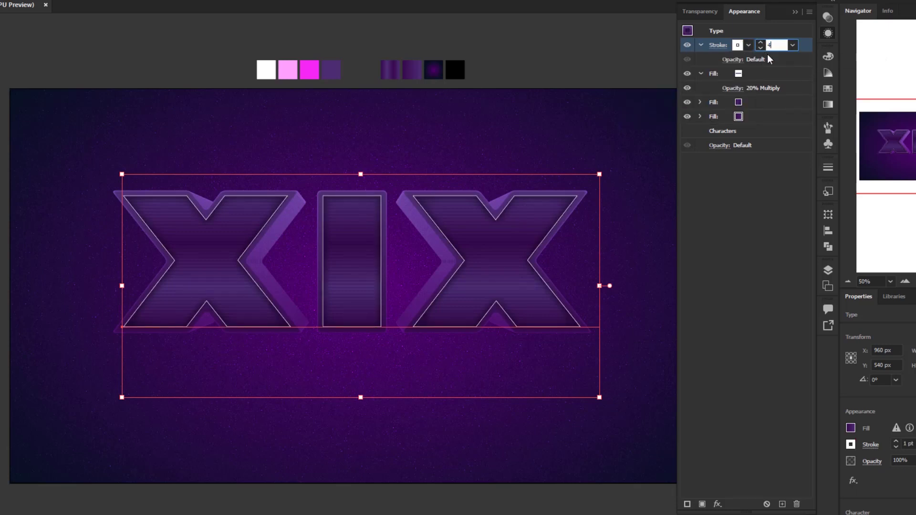
{"action": "key", "text": "Return"}
- Apply an Offset Path effect of -40 px with Miter joins to the white stroke
{"action": "left_click", "coordinate": [717, 505]}
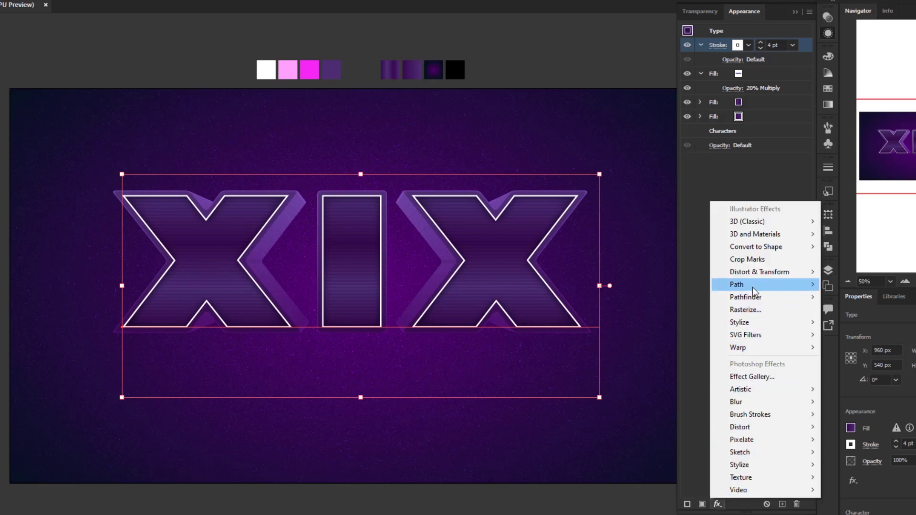
{"action": "mouse_move", "coordinate": [752, 284]}
{"action": "left_click", "coordinate": [834, 284]}
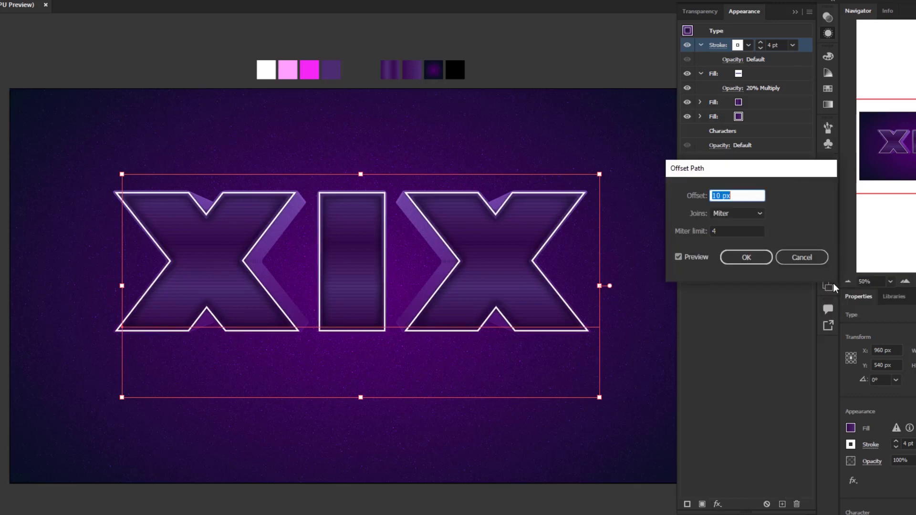
{"action": "type", "text": "-40"}
{"action": "key", "text": "Tab"}
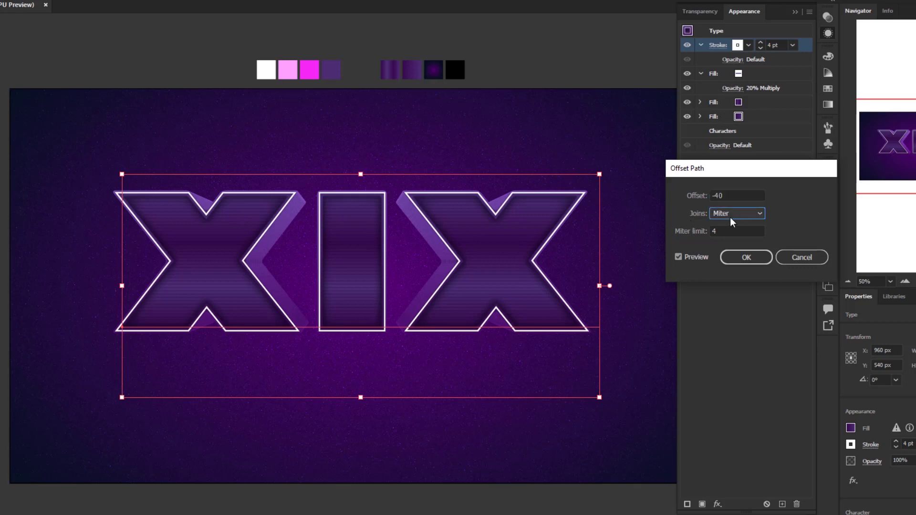
{"action": "key", "text": "Tab"}
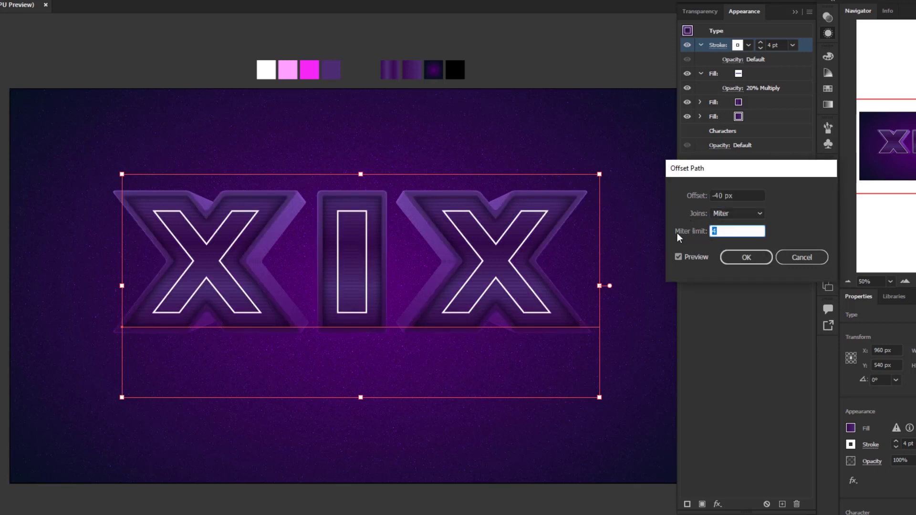
{"action": "left_click", "coordinate": [747, 258]}
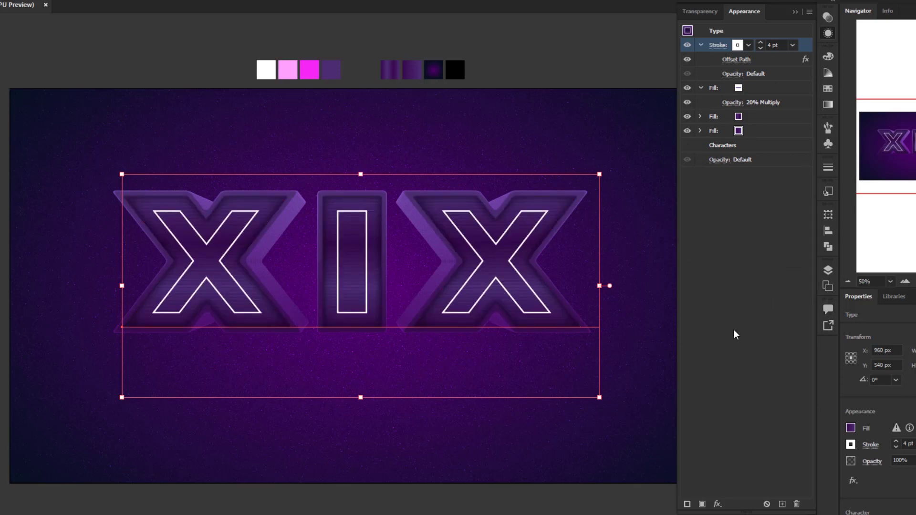
- Add a Round Corners effect with a 10 px radius to the white stroke
{"action": "left_click", "coordinate": [716, 504]}
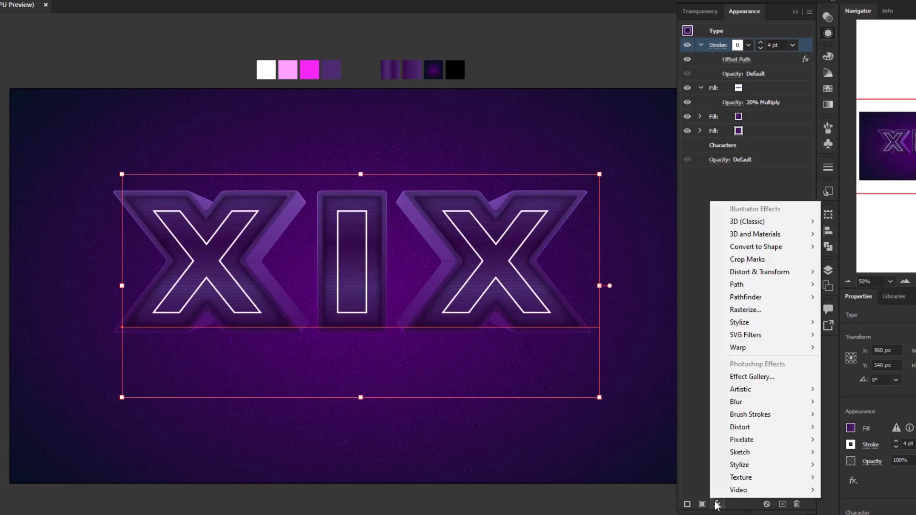
{"action": "mouse_move", "coordinate": [770, 325]}
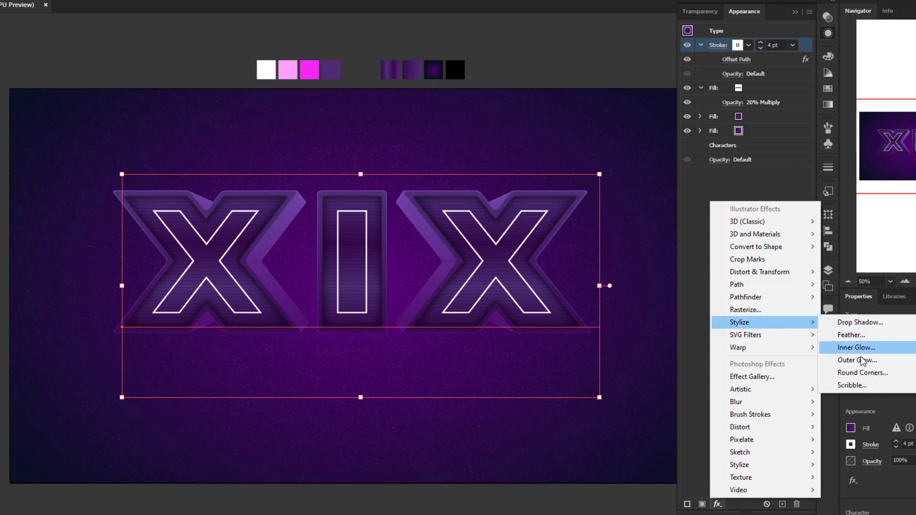
{"action": "left_click", "coordinate": [860, 373]}
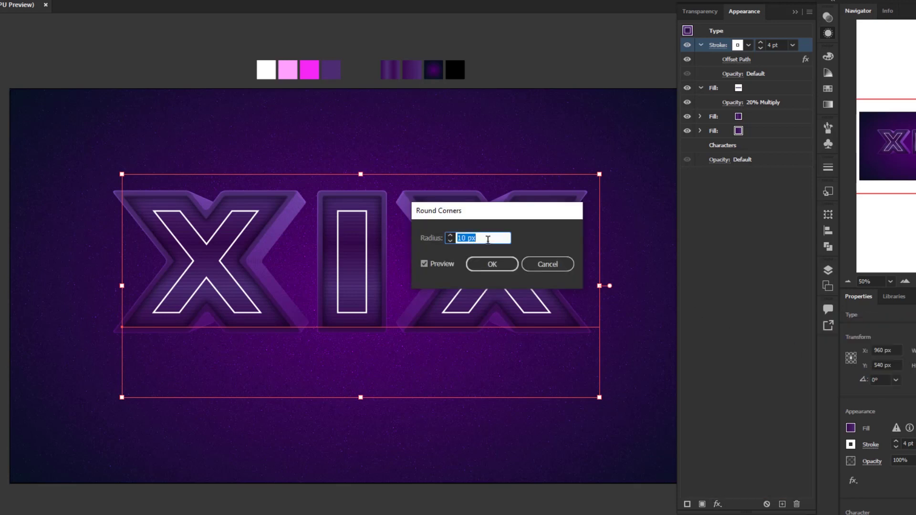
{"action": "left_click", "coordinate": [492, 263]}
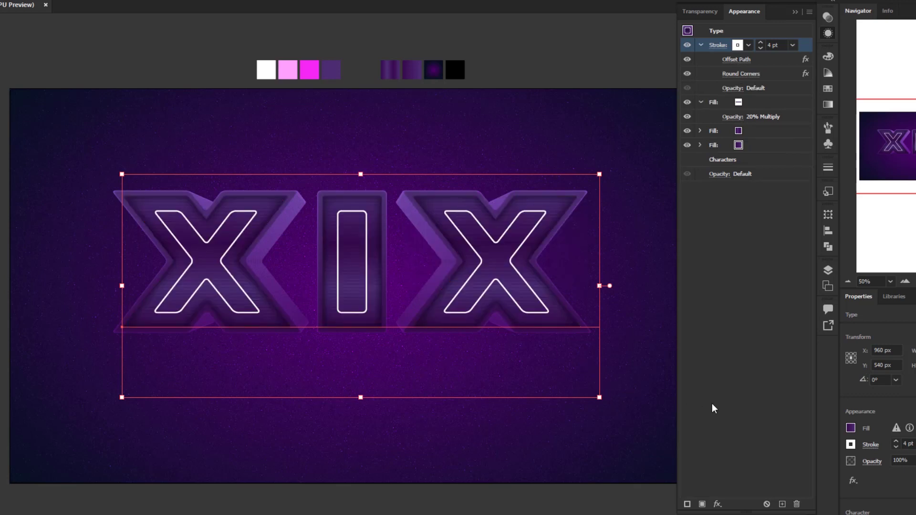
{"action": "left_click", "coordinate": [699, 44]}
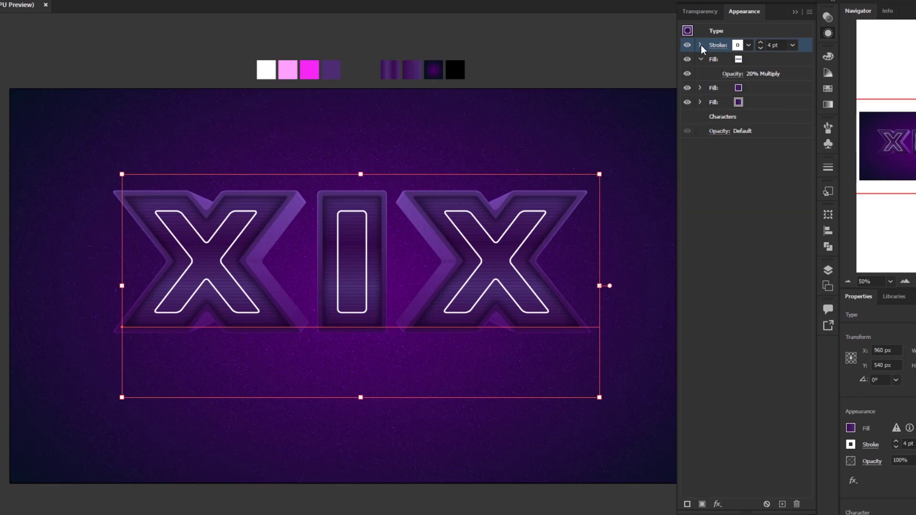
{"action": "left_click", "coordinate": [700, 45]}
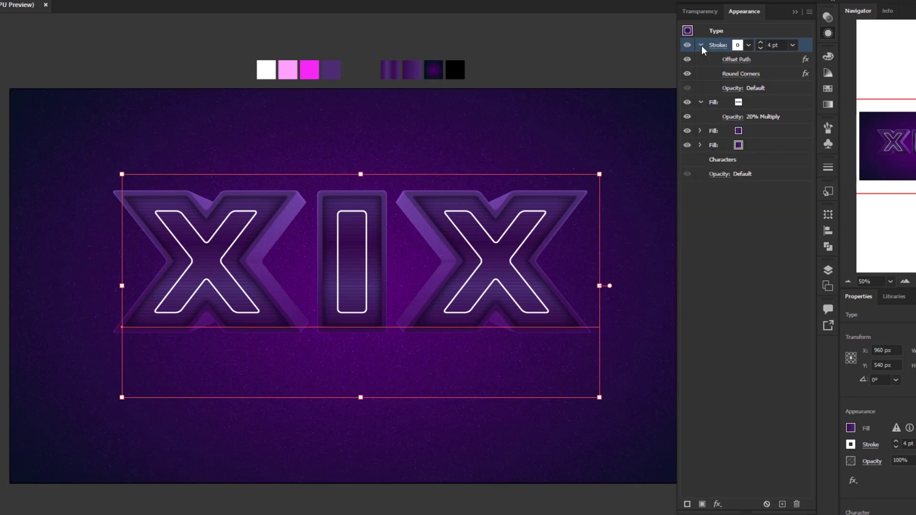
{"action": "left_click", "coordinate": [700, 45]}
{"action": "left_click", "coordinate": [701, 45]}
{"action": "left_click", "coordinate": [701, 45]}
{"action": "left_click", "coordinate": [700, 45]}
{"action": "left_click", "coordinate": [700, 44]}
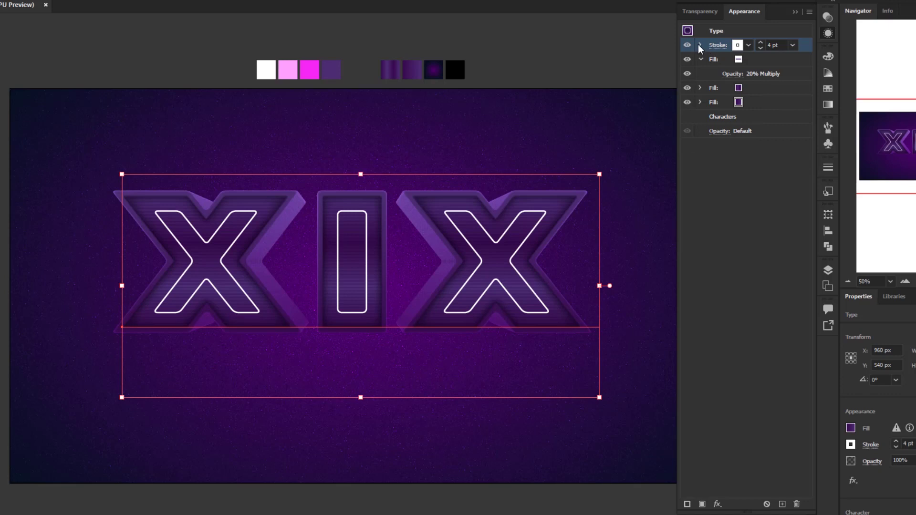
{"action": "left_click", "coordinate": [700, 45]}
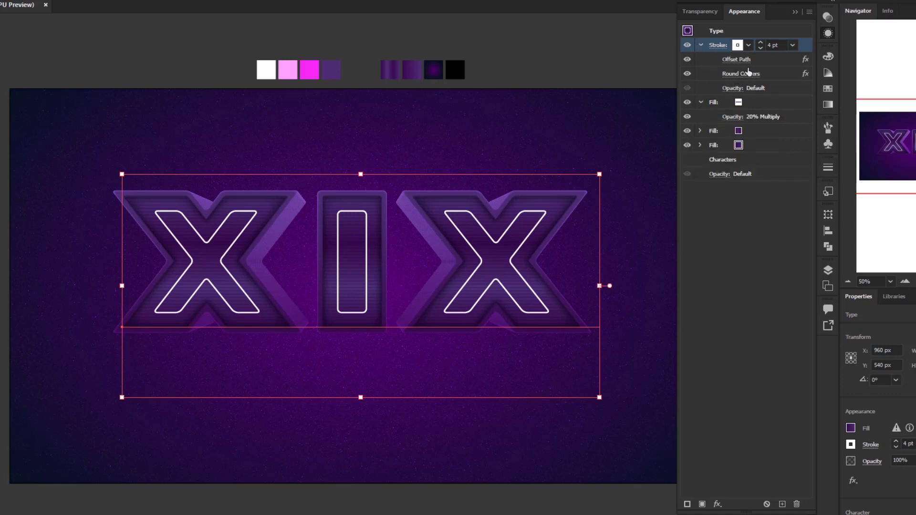
{"action": "left_click", "coordinate": [701, 44]}
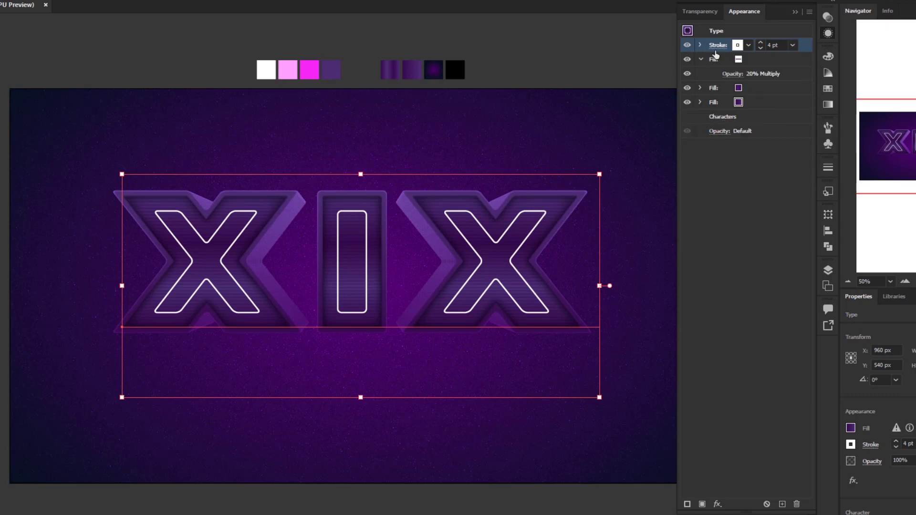
{"action": "left_click", "coordinate": [700, 45]}
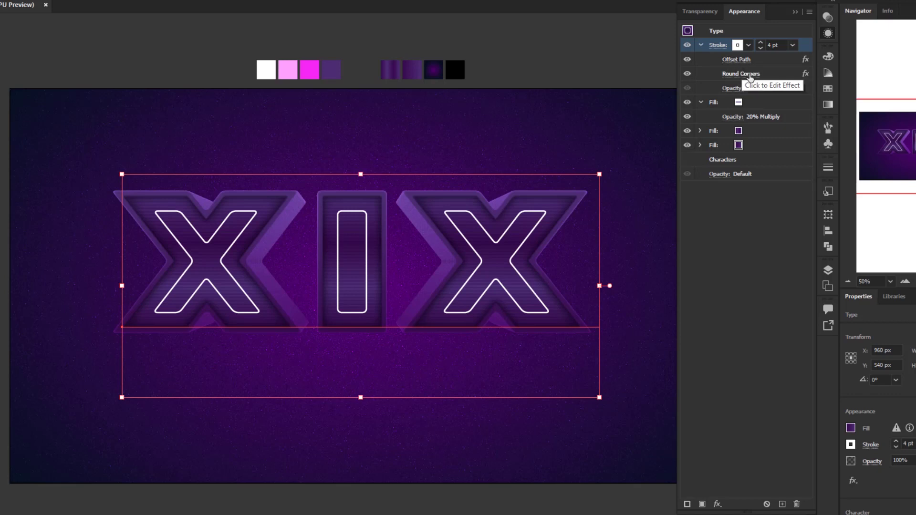
{"action": "left_click", "coordinate": [786, 73]}
{"action": "left_click", "coordinate": [786, 59]}
{"action": "left_click", "coordinate": [785, 73]}
{"action": "left_click", "coordinate": [786, 59]}
{"action": "left_click", "coordinate": [785, 73]}
{"action": "left_click", "coordinate": [784, 59]}
{"action": "left_click", "coordinate": [785, 73]}
{"action": "left_click", "coordinate": [783, 59]}
{"action": "left_click", "coordinate": [782, 73]}
{"action": "left_click", "coordinate": [783, 59]}
{"action": "left_click", "coordinate": [783, 73]}
{"action": "left_click", "coordinate": [782, 61]}
{"action": "left_click", "coordinate": [781, 73]}
{"action": "left_click", "coordinate": [781, 62]}
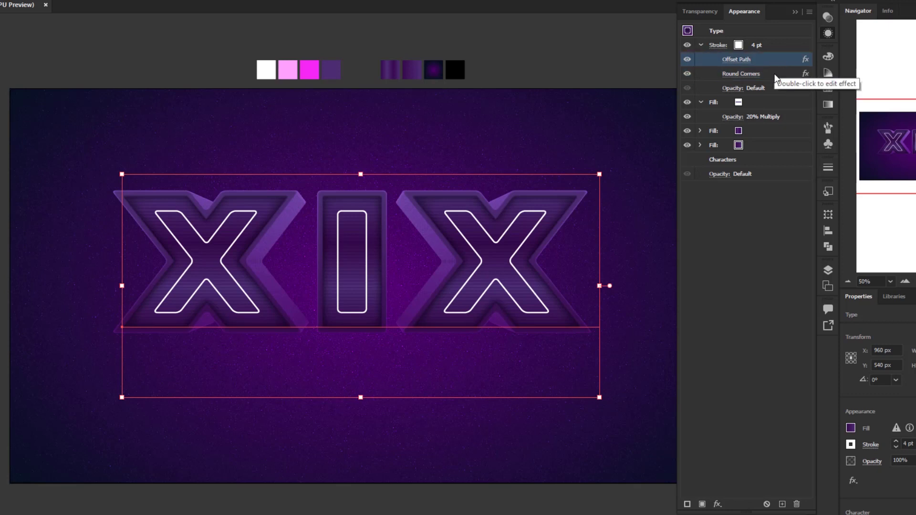
- Duplicate the white stroke and give the lower copy a light pink colour and a weight of 8 pt
{"action": "left_click", "coordinate": [777, 47]}
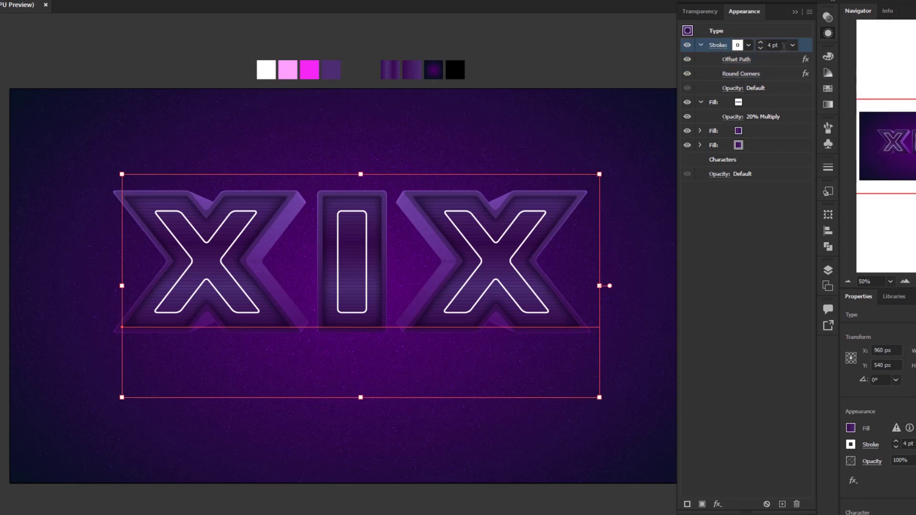
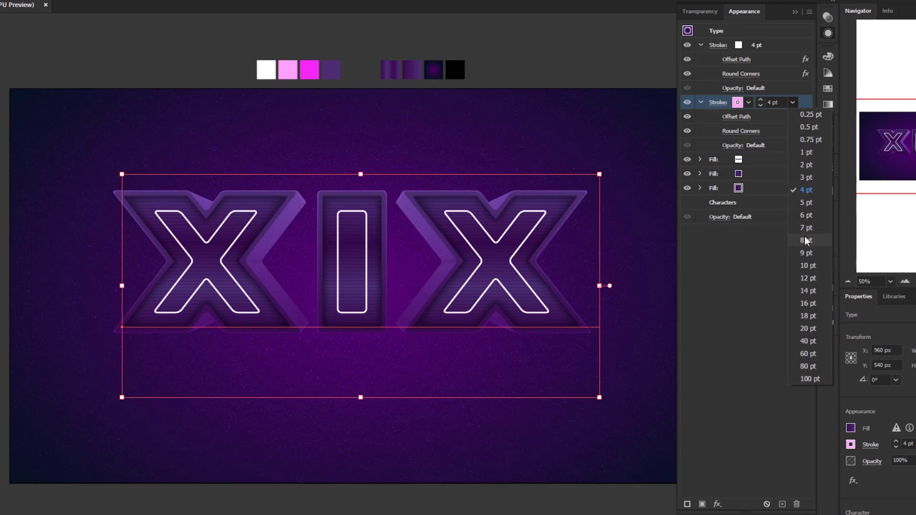
{"action": "left_click", "coordinate": [808, 240]}
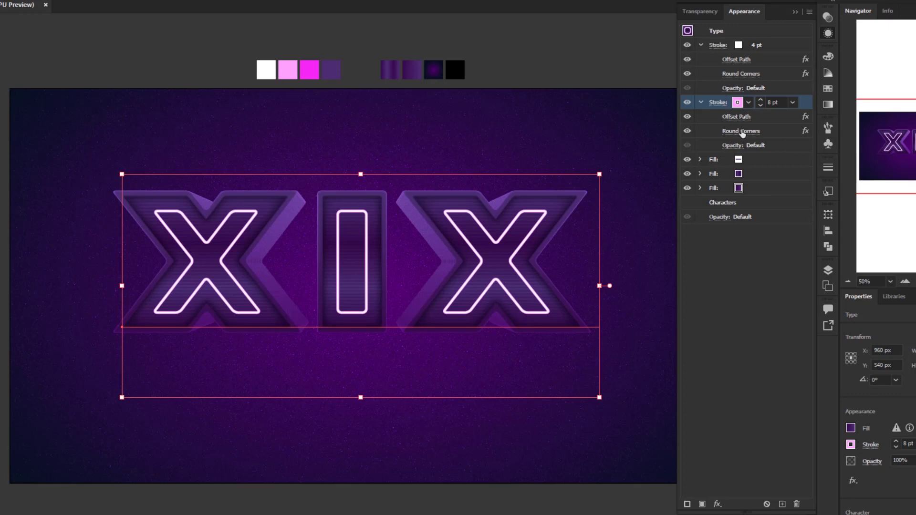
- Duplicate the light pink stroke and give the lower copy a magenta colour and a weight of 12 pt
{"action": "left_click", "coordinate": [782, 505]}
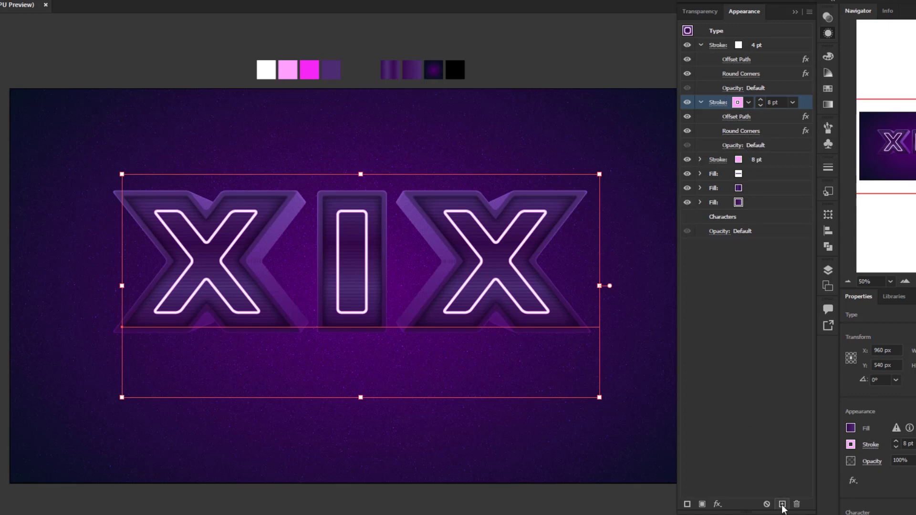
{"action": "left_click", "coordinate": [700, 159]}
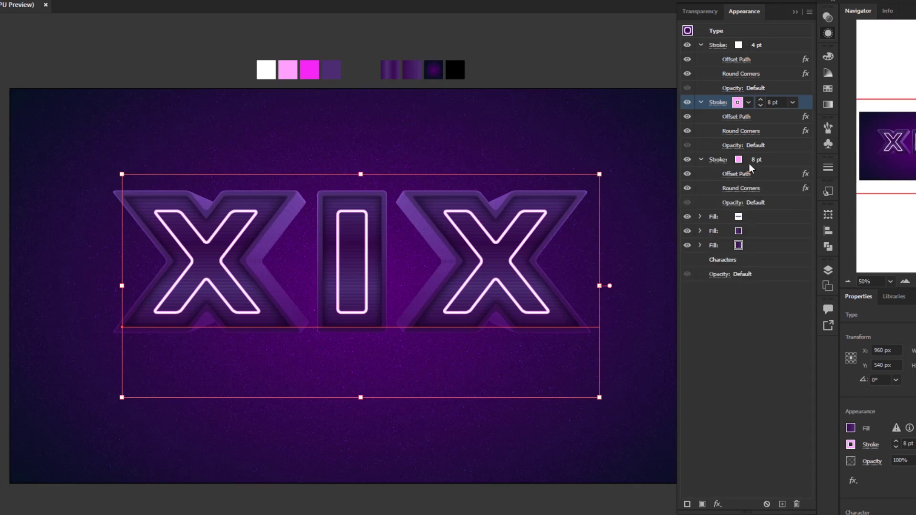
{"action": "left_click", "coordinate": [748, 161]}
{"action": "left_click", "coordinate": [748, 160]}
{"action": "left_click", "coordinate": [640, 230]}
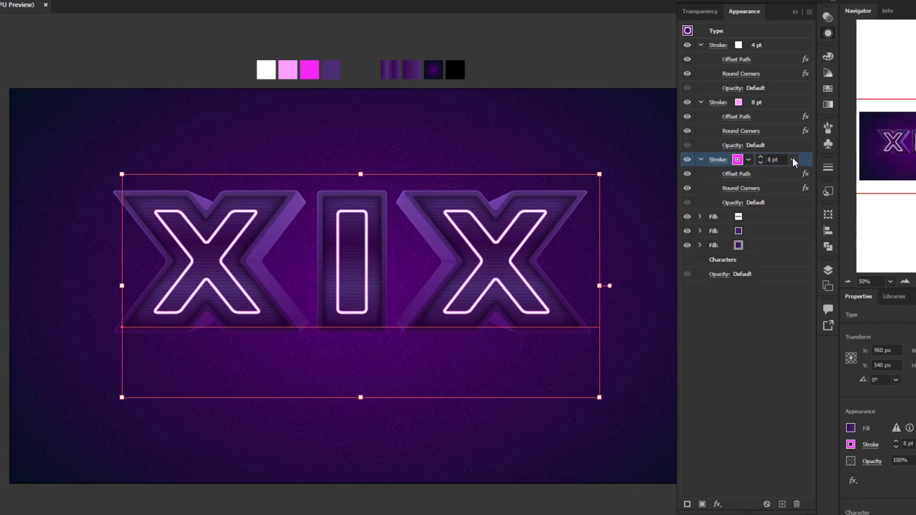
{"action": "left_click", "coordinate": [792, 159]}
{"action": "left_click", "coordinate": [804, 335]}
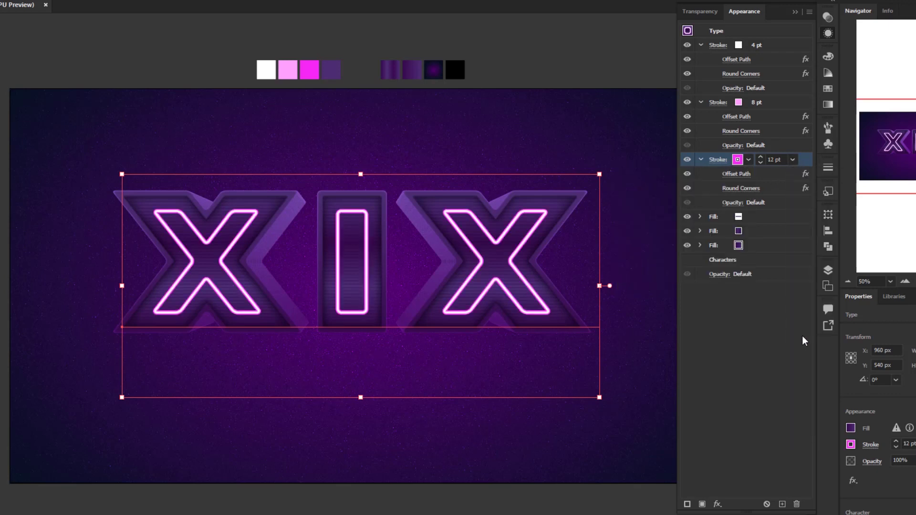
- Collapse the two upper strokes and add an Outer Glow effect to the 12 pt magenta stroke with glow colour FF08F9
{"action": "left_click", "coordinate": [700, 44]}
{"action": "left_click", "coordinate": [699, 59]}
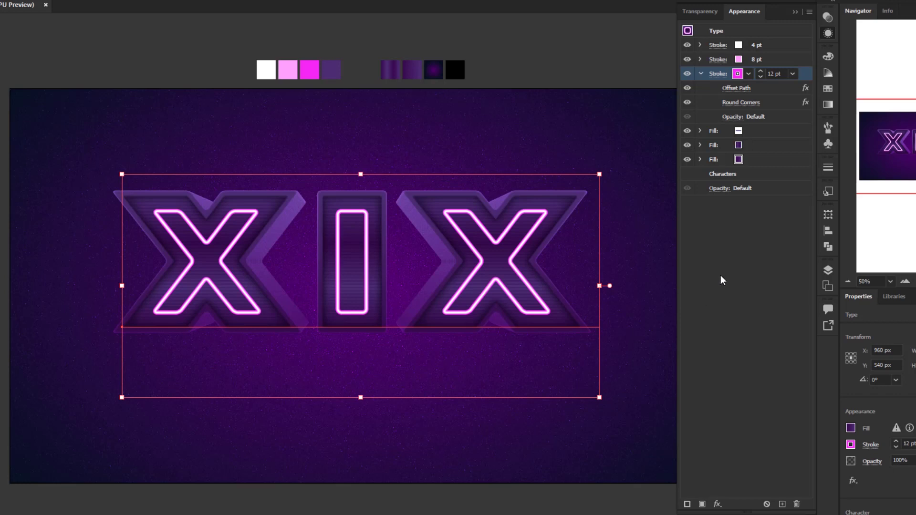
{"action": "left_click", "coordinate": [717, 504]}
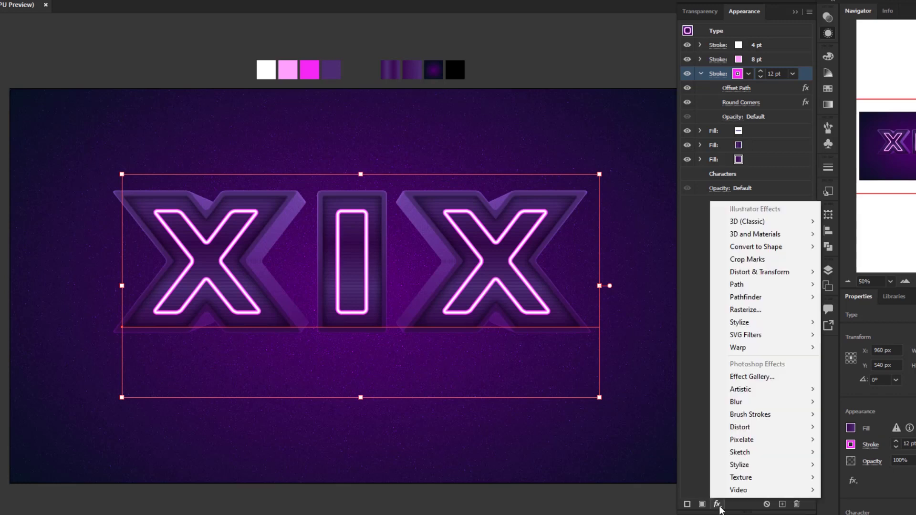
{"action": "mouse_move", "coordinate": [760, 321]}
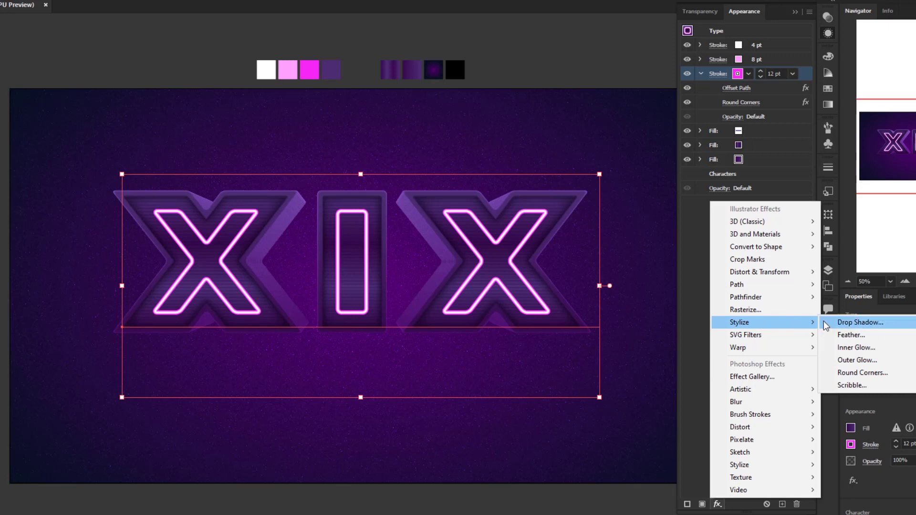
{"action": "left_click", "coordinate": [850, 360]}
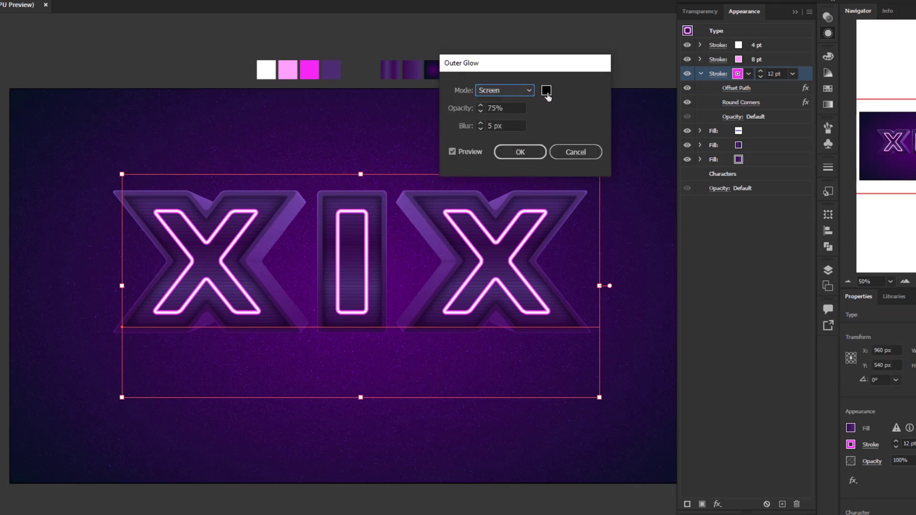
{"action": "left_click", "coordinate": [546, 90]}
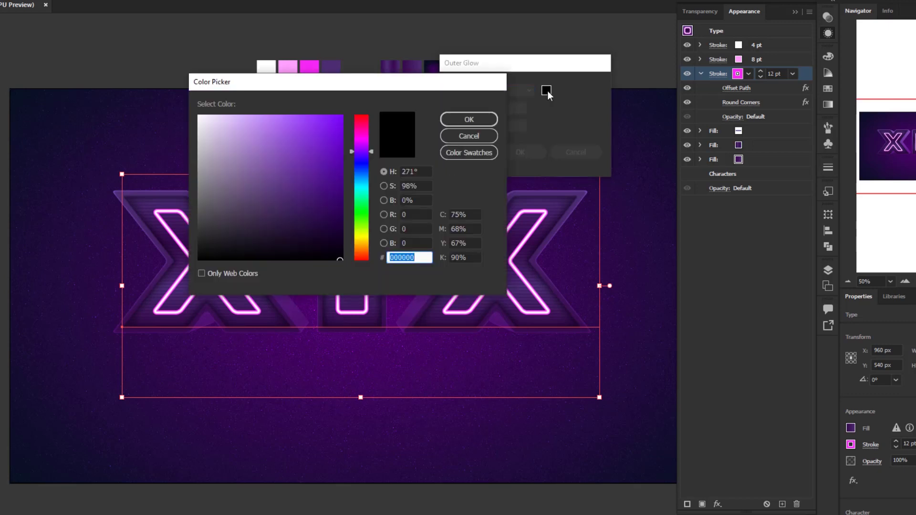
{"action": "left_click", "coordinate": [371, 143]}
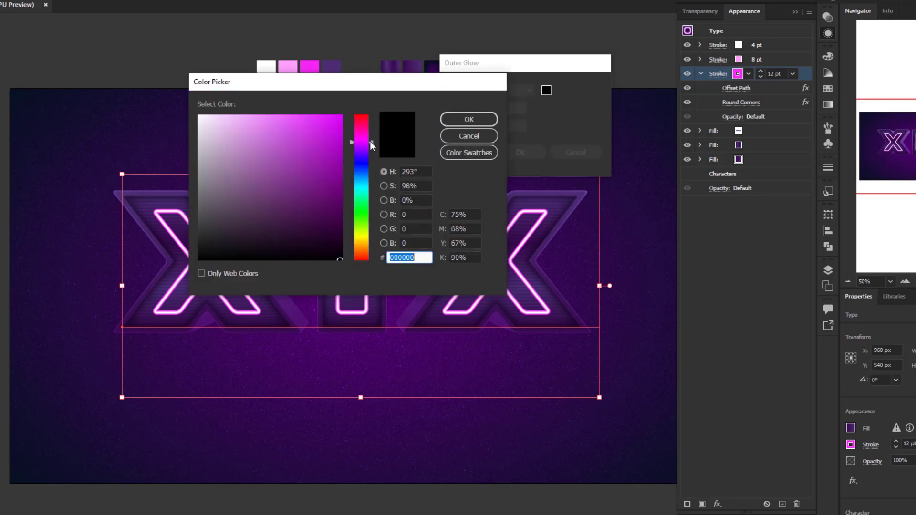
{"action": "mouse_move", "coordinate": [367, 139]}
{"action": "left_mouse_down"}
{"action": "mouse_move", "coordinate": [366, 148]}
{"action": "mouse_move", "coordinate": [365, 139]}
{"action": "left_mouse_up"}
{"action": "left_click_drag", "start_coordinate": [366, 140], "coordinate": [366, 137]}
{"action": "left_click_drag", "start_coordinate": [315, 123], "coordinate": [338, 115]}
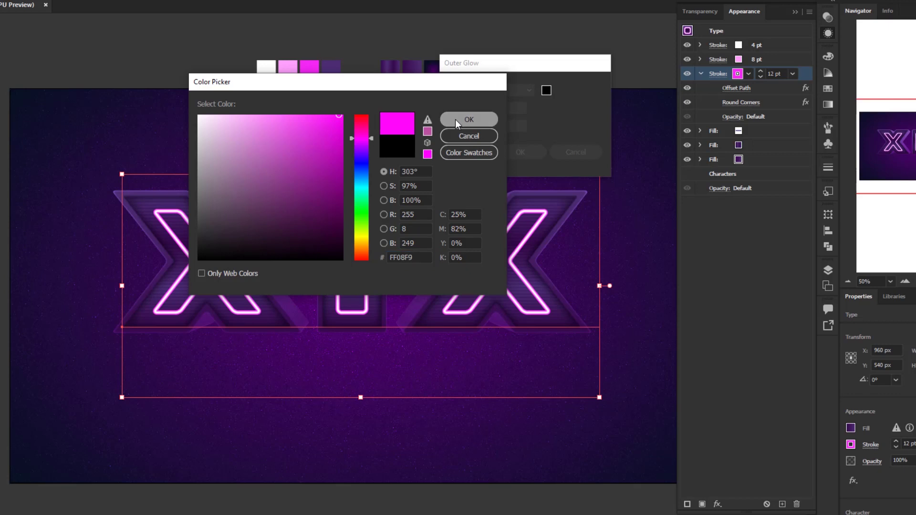
{"action": "left_click", "coordinate": [455, 120]}
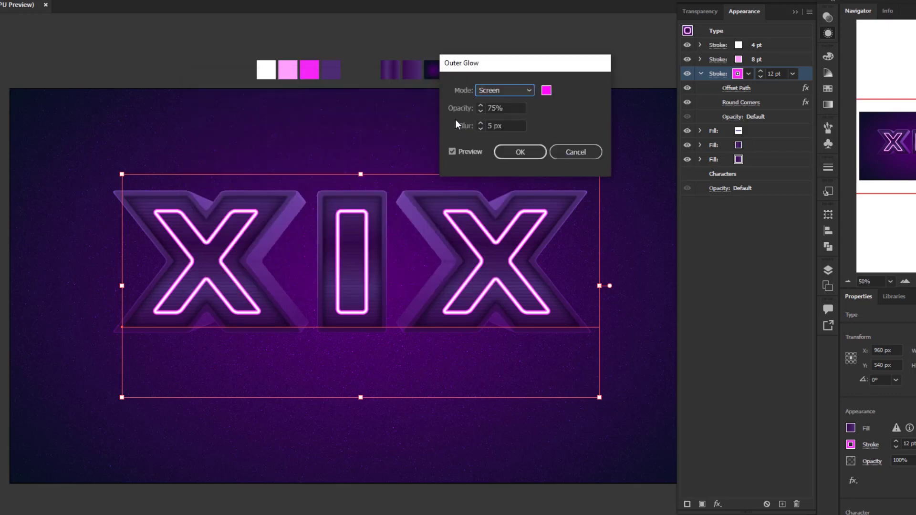
- Apply the Outer Glow with Screen mode, 75% opacity and a blur of 6 px
{"action": "left_click", "coordinate": [520, 92]}
{"action": "left_click", "coordinate": [520, 92]}
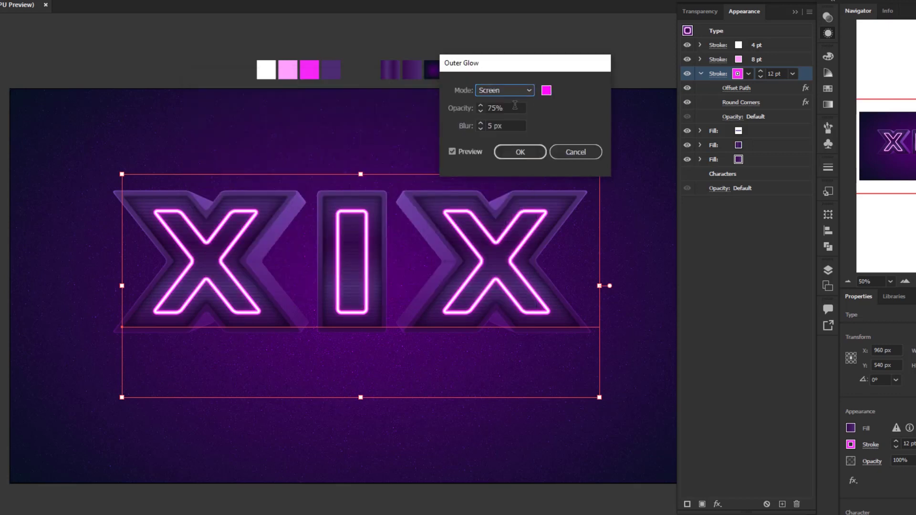
{"action": "left_click", "coordinate": [487, 109]}
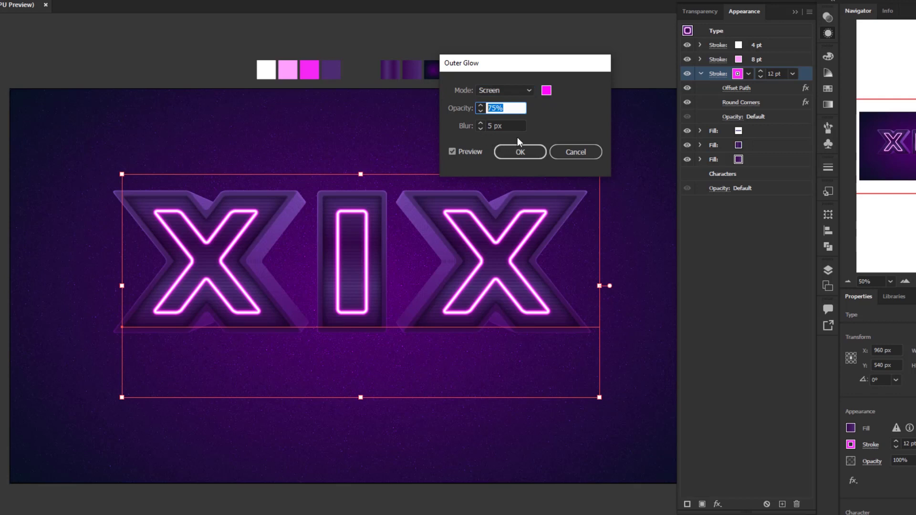
{"action": "left_click", "coordinate": [475, 126]}
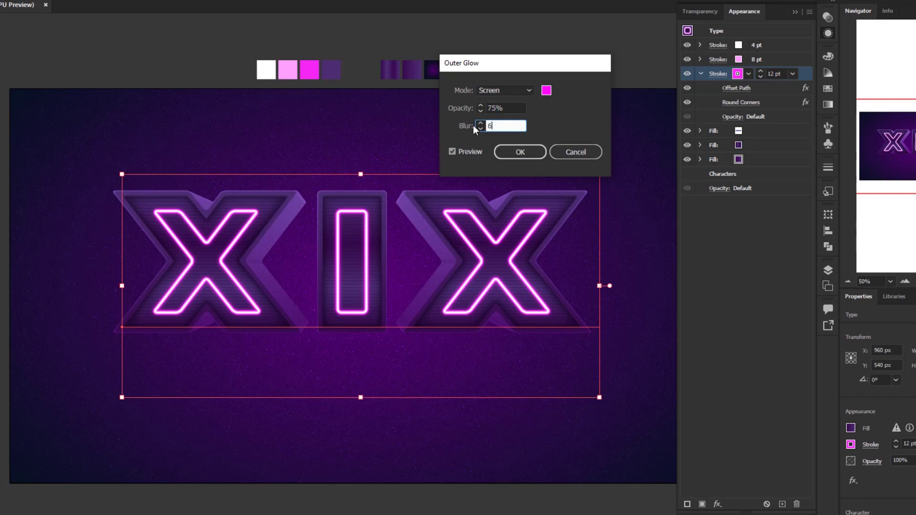
{"action": "left_click", "coordinate": [509, 152]}
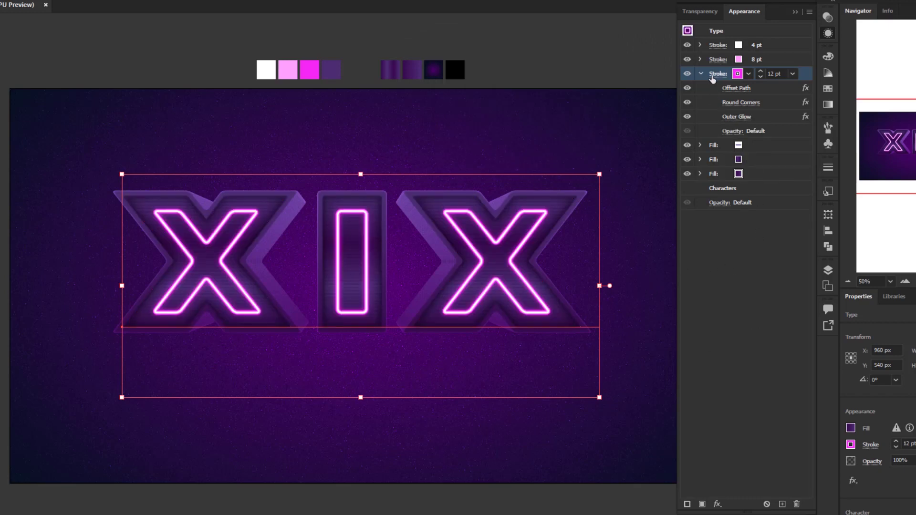
- Duplicate the glowing 12 pt magenta stroke and delete the Outer Glow effect from the lower copy
{"action": "left_click", "coordinate": [782, 504]}
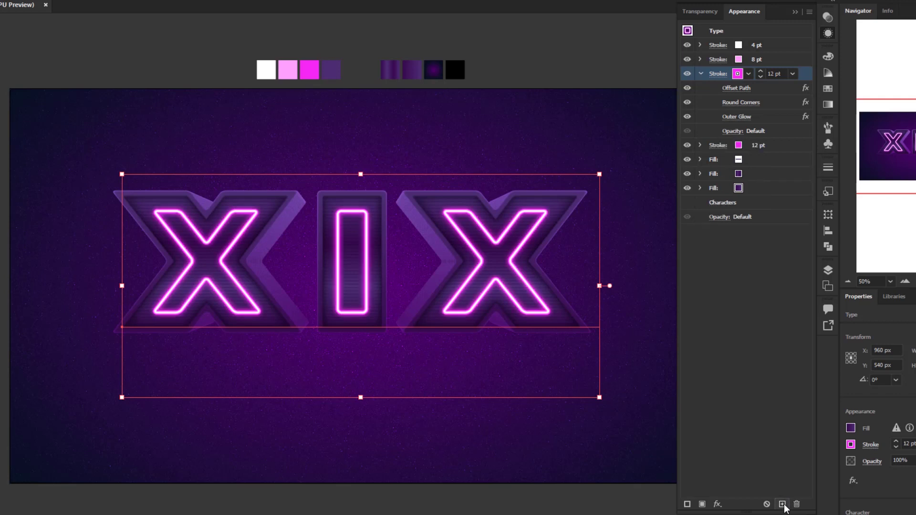
{"action": "left_click", "coordinate": [700, 145]}
{"action": "left_click", "coordinate": [785, 146]}
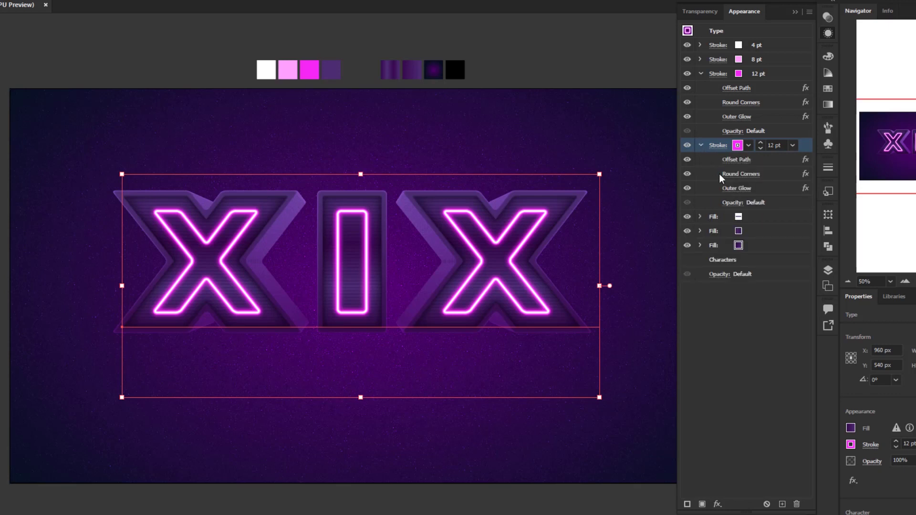
{"action": "left_click", "coordinate": [758, 190]}
{"action": "key", "text": "Delete"}
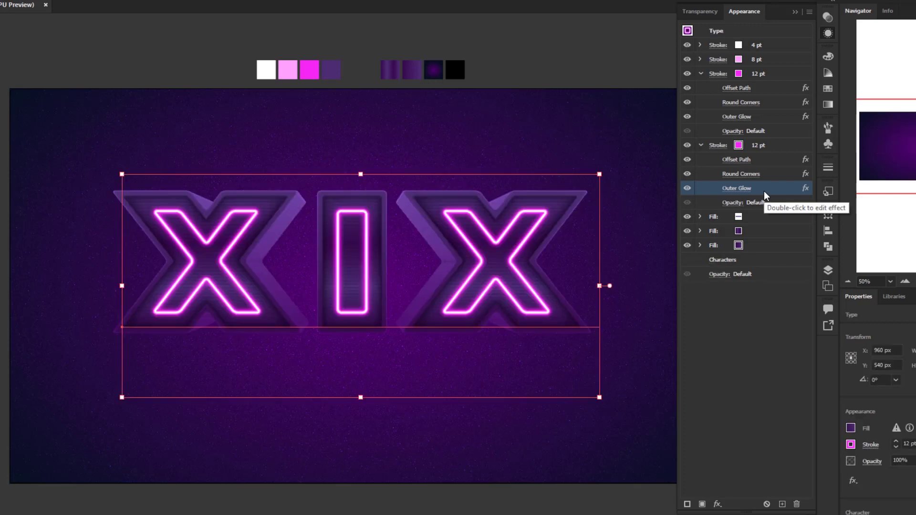
{"action": "left_click", "coordinate": [796, 505]}
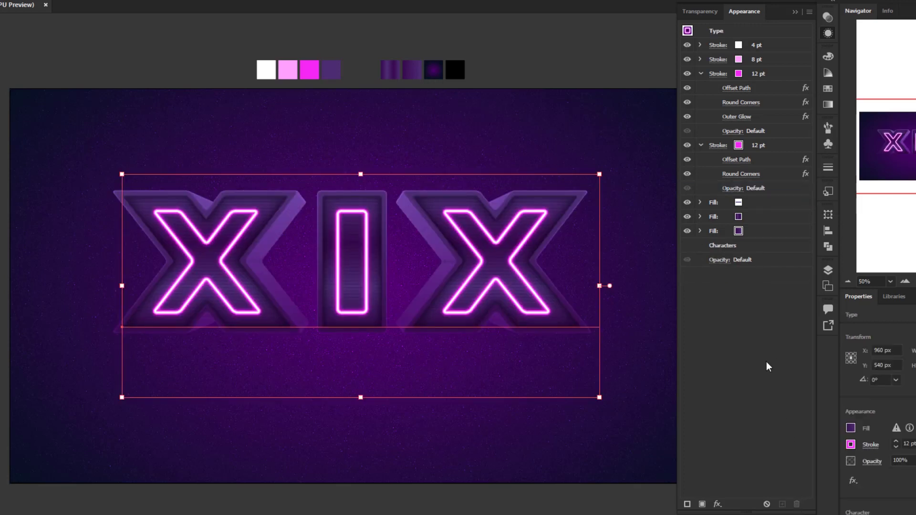
- Apply a Gaussian Blur effect with a radius of 15 pixels to the lower magenta stroke
{"action": "left_click", "coordinate": [717, 504]}
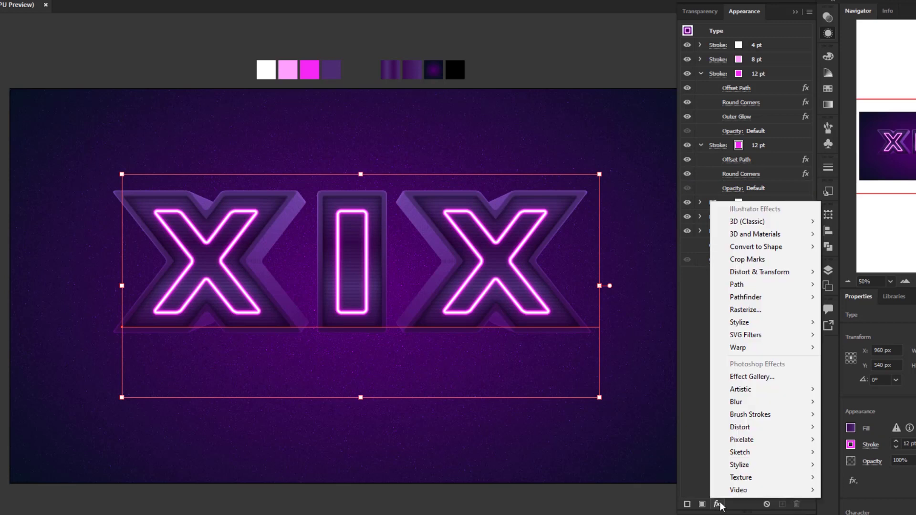
{"action": "mouse_move", "coordinate": [754, 402]}
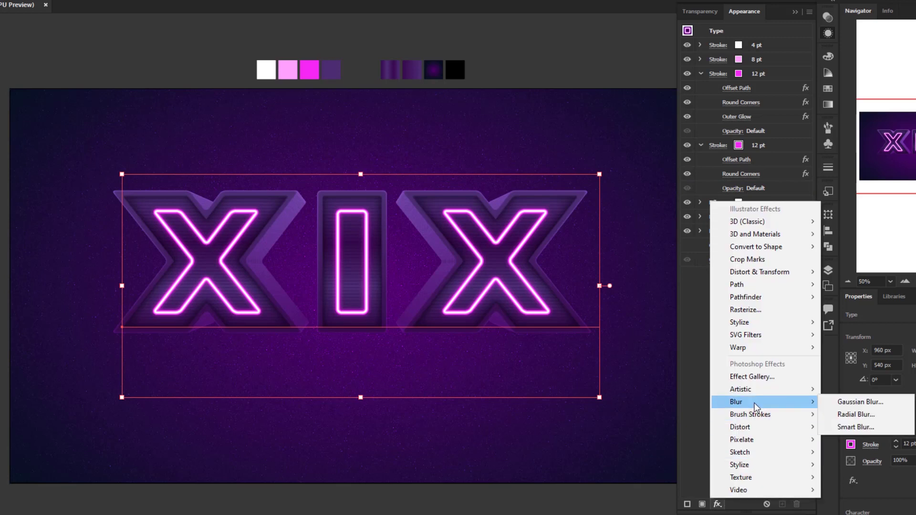
{"action": "left_click", "coordinate": [854, 399]}
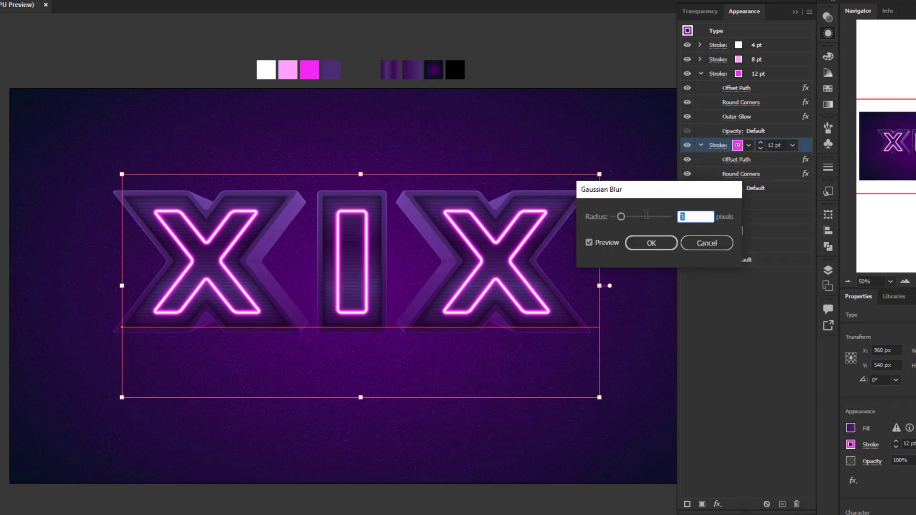
{"action": "type", "text": "15"}
{"action": "left_click", "coordinate": [655, 244]}
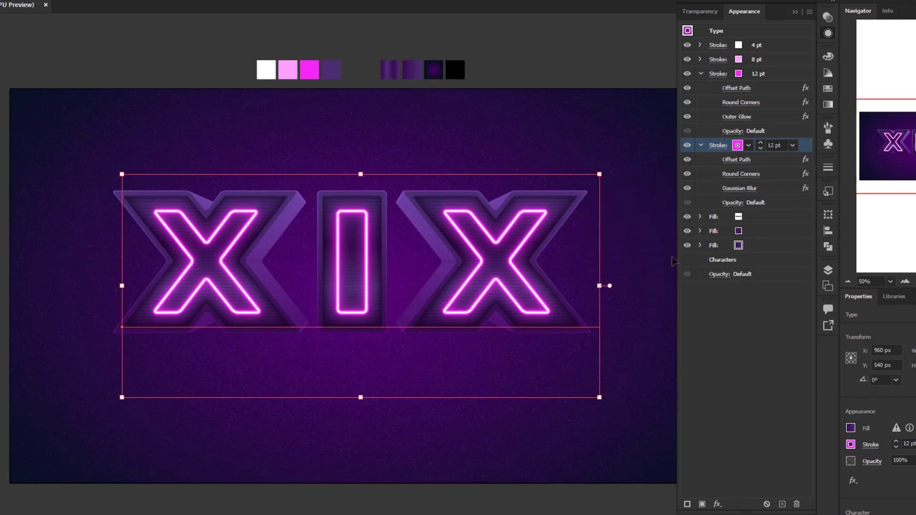
- Duplicate the blurred magenta stroke and set the lower copy's Gaussian Blur radius to 3 pixels
{"action": "left_click", "coordinate": [781, 504]}
{"action": "left_click", "coordinate": [699, 217]}
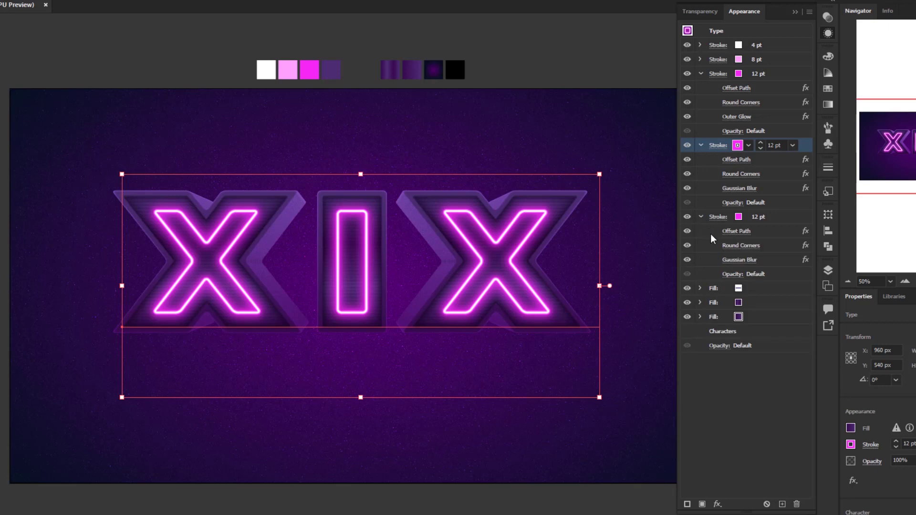
{"action": "left_click", "coordinate": [739, 259]}
{"action": "left_click_drag", "start_coordinate": [706, 218], "coordinate": [666, 217]}
{"action": "type", "text": "3"}
{"action": "left_click", "coordinate": [659, 239]}
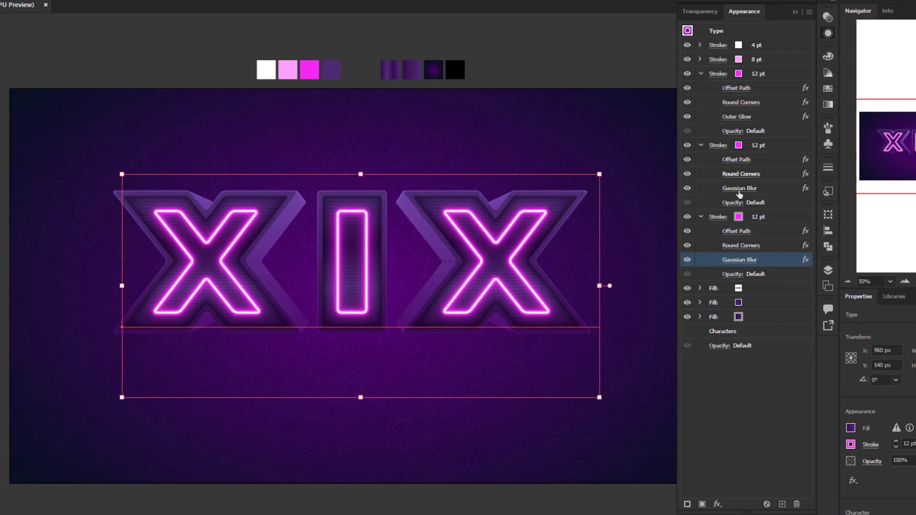
- Collapse the effect lists of the three magenta strokes and select the lowest 12 pt stroke
{"action": "left_click", "coordinate": [775, 190]}
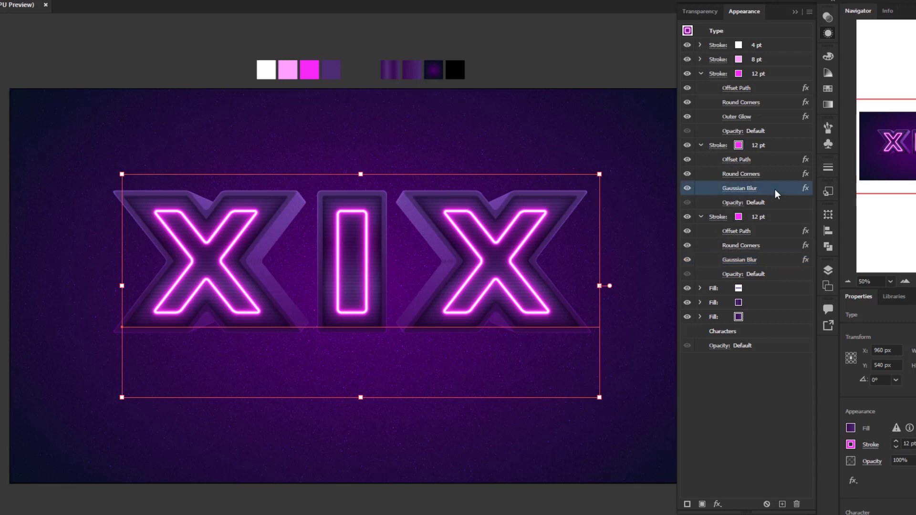
{"action": "left_click", "coordinate": [780, 262]}
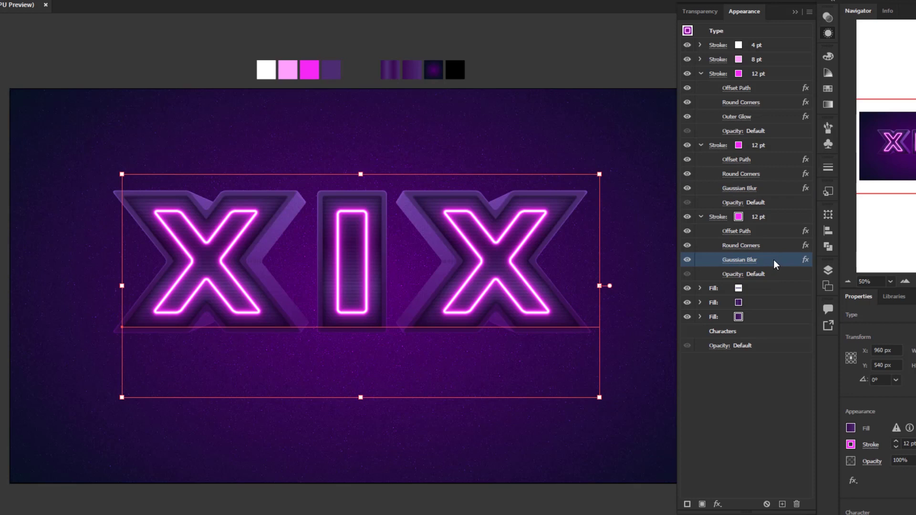
{"action": "left_click", "coordinate": [700, 73]}
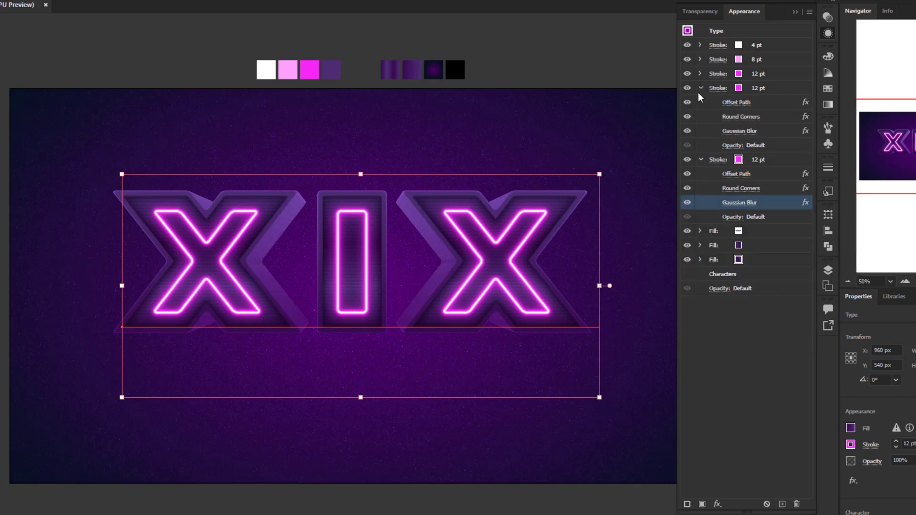
{"action": "left_click", "coordinate": [700, 88]}
{"action": "left_click", "coordinate": [700, 101]}
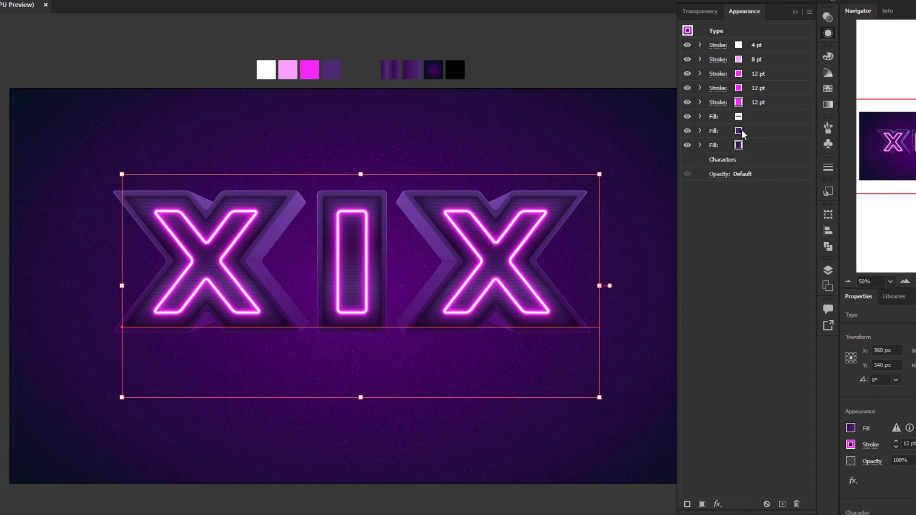
{"action": "left_click", "coordinate": [789, 102]}
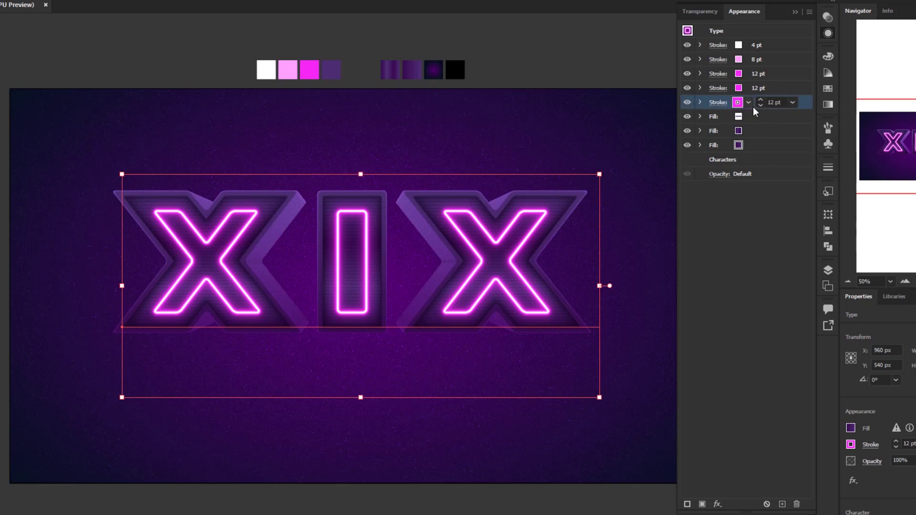
- Duplicate the lowest 12 pt magenta stroke and set the lower copy to black with an 8 pt weight
{"action": "left_click", "coordinate": [782, 505]}
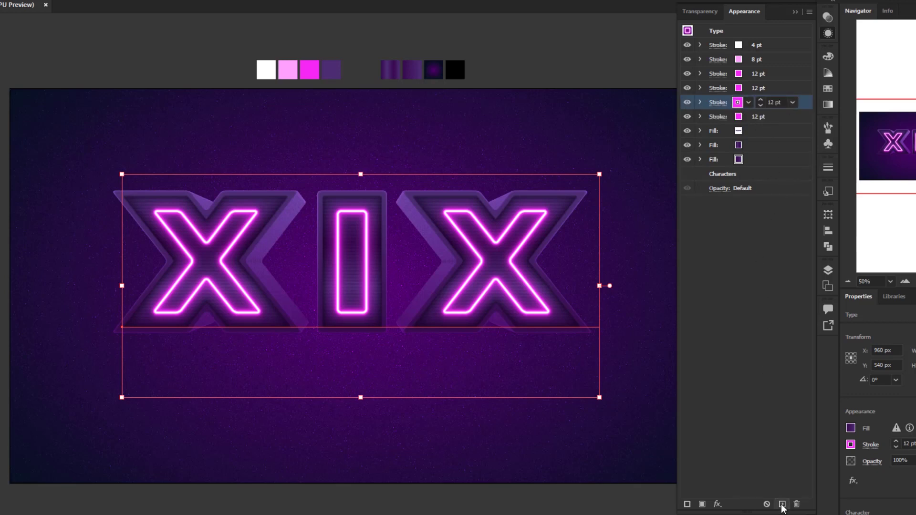
{"action": "left_click", "coordinate": [740, 116]}
{"action": "left_click", "coordinate": [742, 117]}
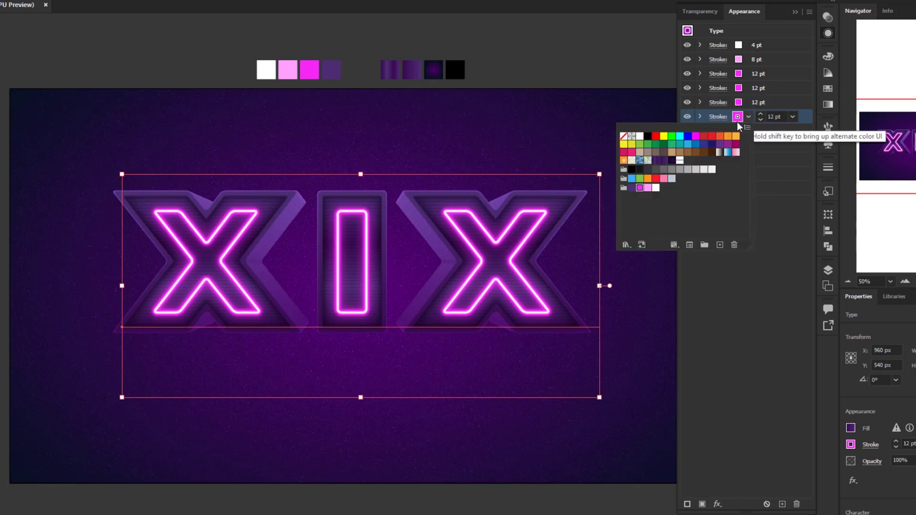
{"action": "left_click", "coordinate": [647, 136]}
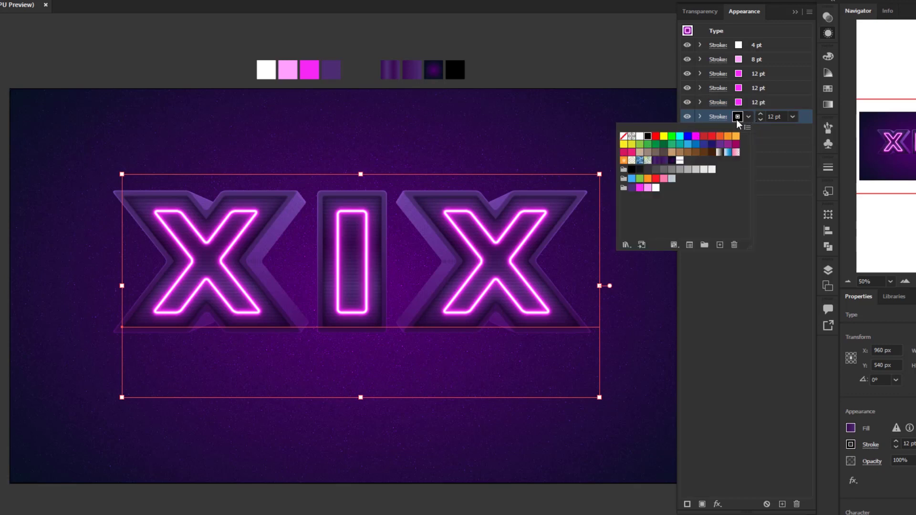
{"action": "left_click", "coordinate": [792, 117]}
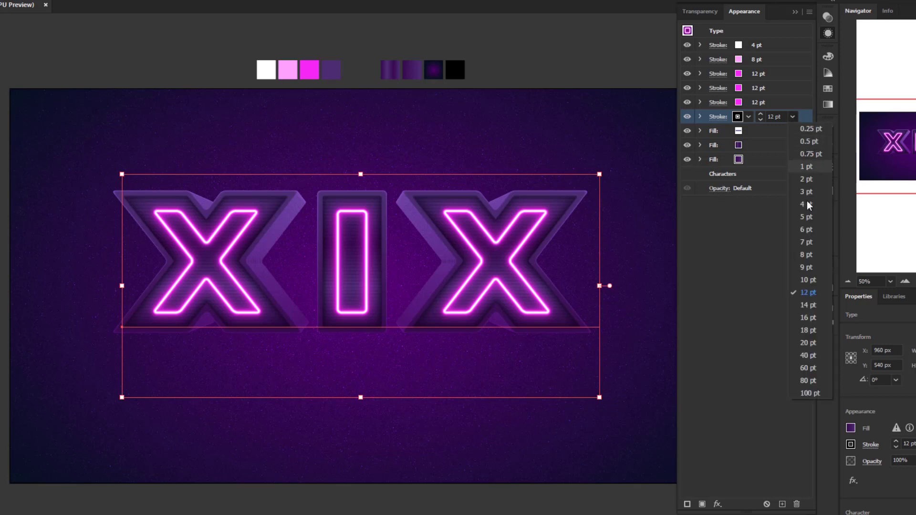
{"action": "left_click", "coordinate": [809, 255]}
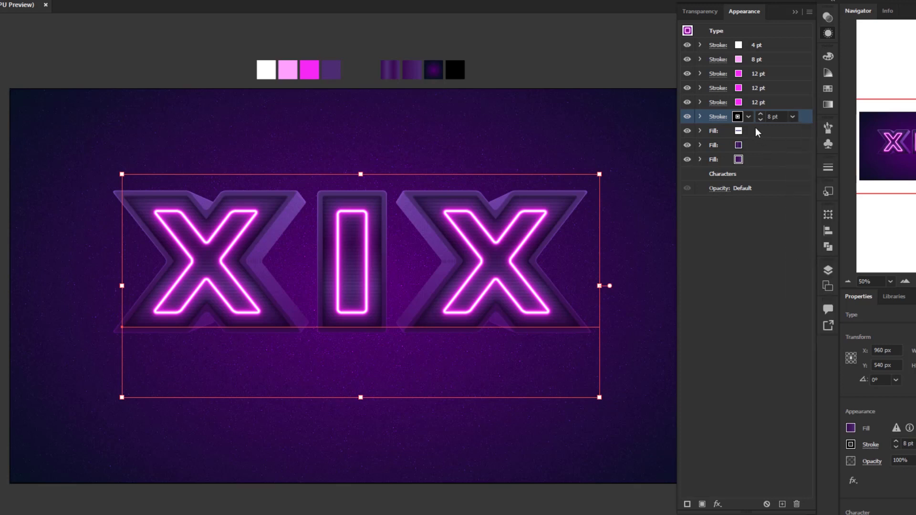
- Add a Transform effect to the black 8 pt stroke that moves it 10 px horizontally and 10 px vertically
{"action": "left_click", "coordinate": [700, 116]}
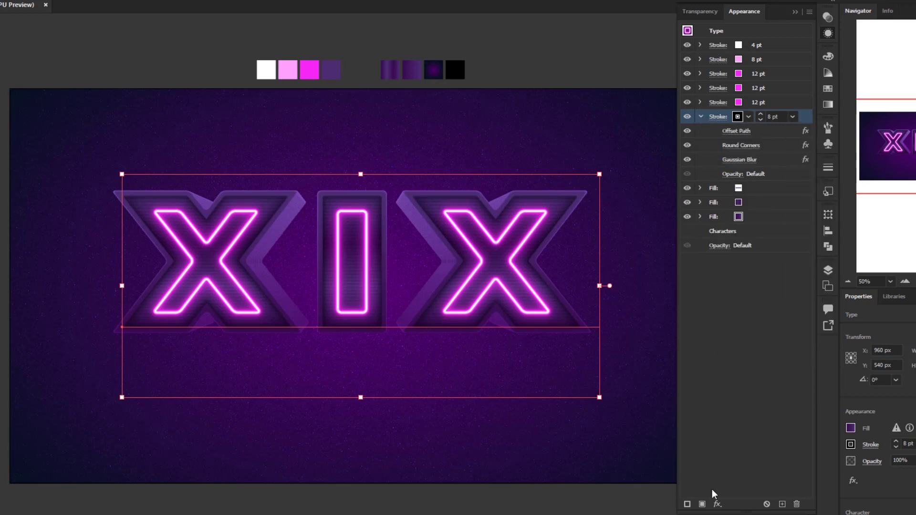
{"action": "left_click", "coordinate": [718, 504]}
{"action": "mouse_move", "coordinate": [761, 273]}
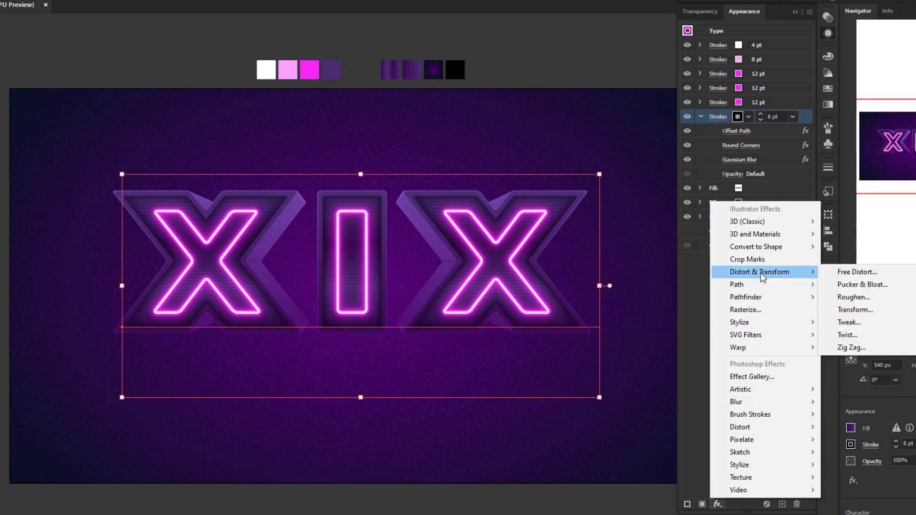
{"action": "left_click", "coordinate": [857, 308]}
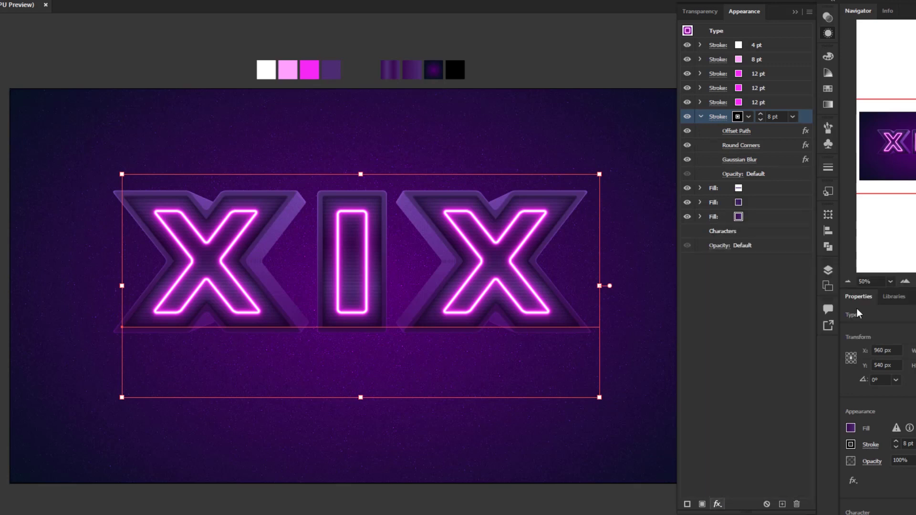
{"action": "left_click", "coordinate": [577, 191]}
{"action": "type", "text": "10"}
{"action": "key", "text": "Tab"}
{"action": "type", "text": "10"}
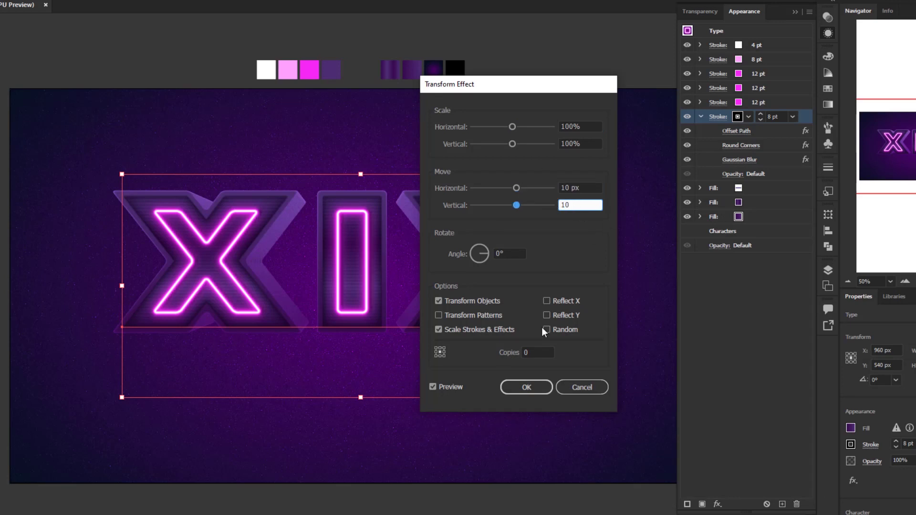
{"action": "left_click", "coordinate": [526, 382]}
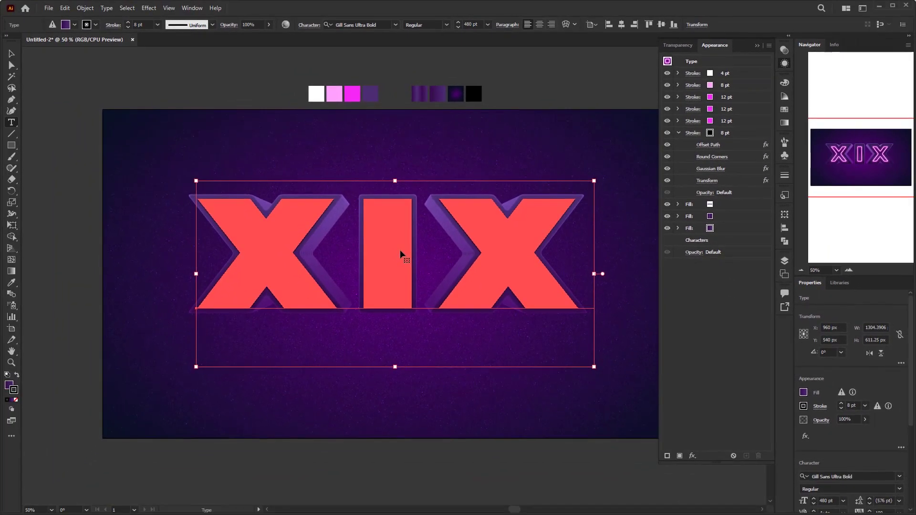
- Replace the XIX text with "xXx" to try the neon style on other letters
{"action": "double_click", "coordinate": [400, 250]}
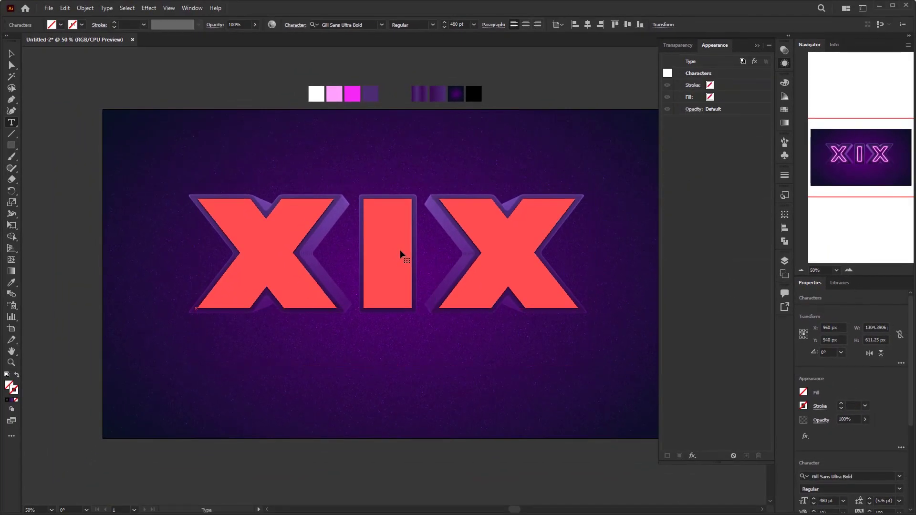
{"action": "key", "text": "ctrl+a"}
{"action": "type", "text": "xXx"}
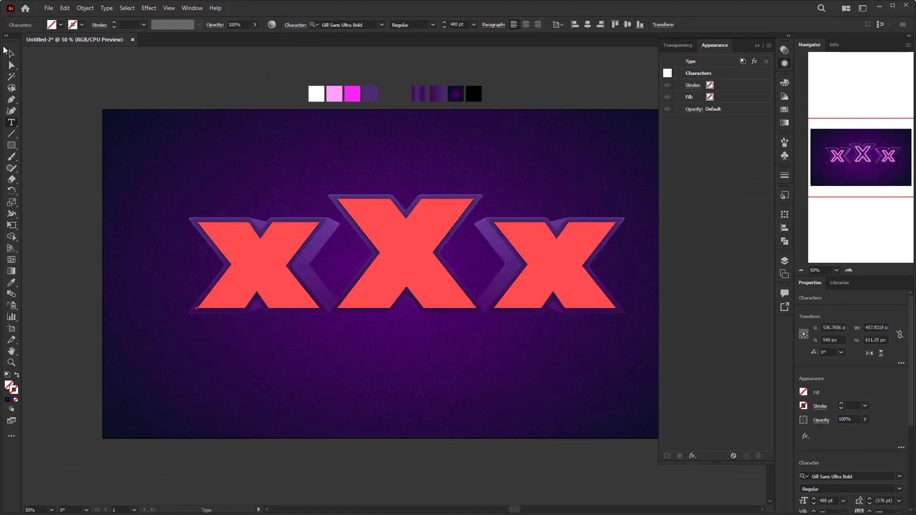
{"action": "key", "text": "Escape"}
- Replace the "xXx" text with "OoO" and finish editing the text
{"action": "double_click", "coordinate": [418, 283]}
{"action": "key", "text": "ctrl+a"}
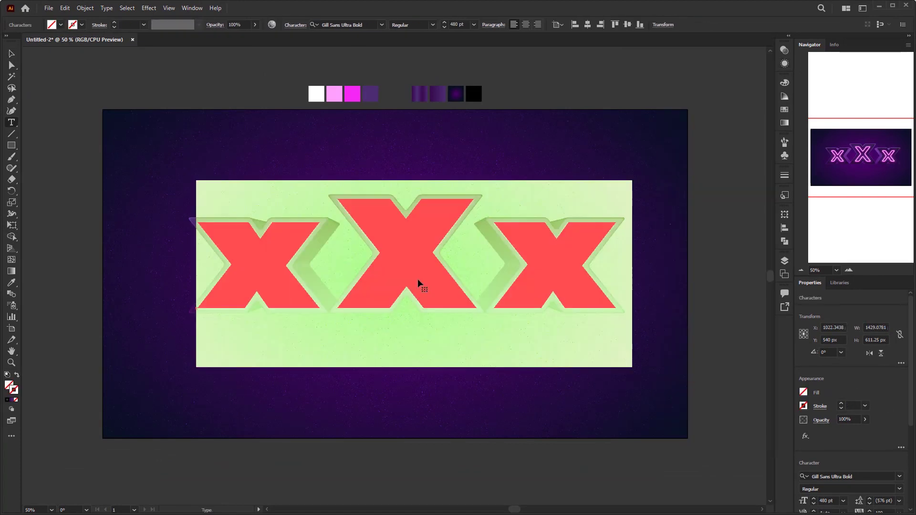
{"action": "type", "text": "OoO"}
{"action": "key", "text": "Escape"}
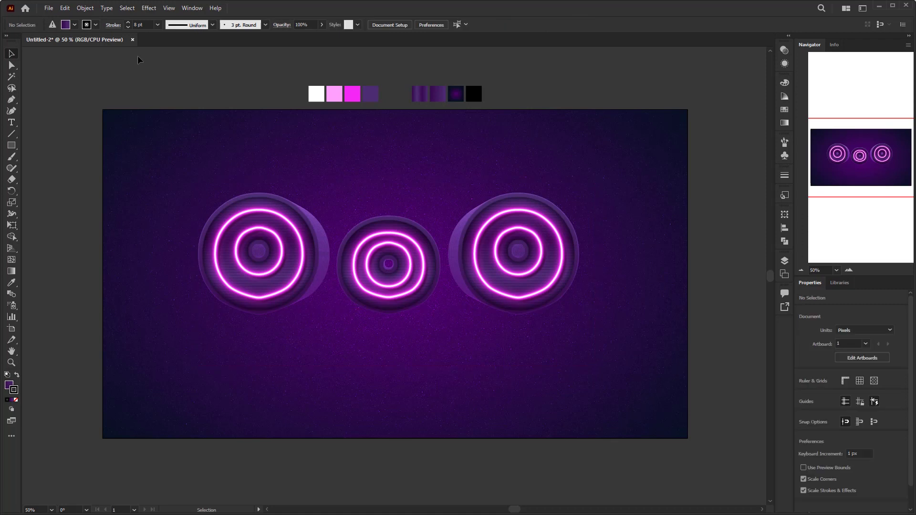
- Change the "OoO" text back to "XIX" and finish editing the text
{"action": "double_click", "coordinate": [268, 279]}
{"action": "key", "text": "ctrl+a"}
{"action": "type", "text": "xi"}
{"action": "key", "text": "BackSpace"}
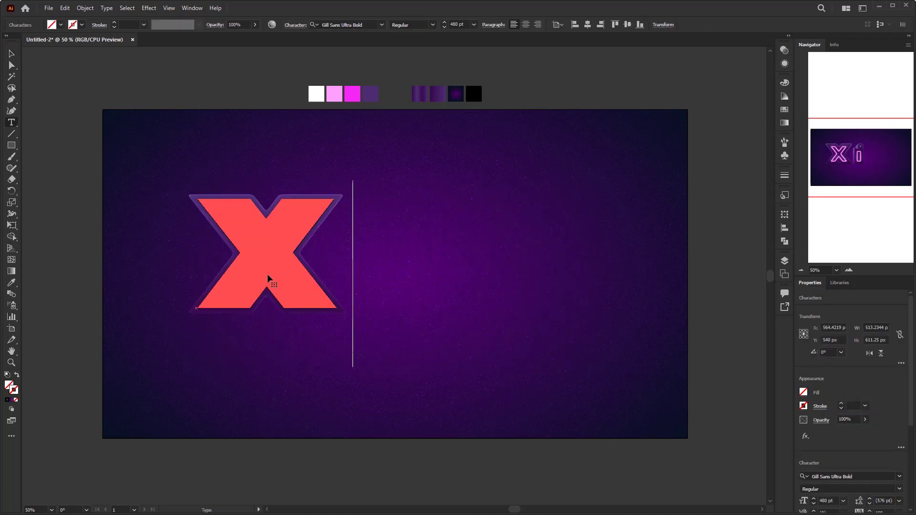
{"action": "type", "text": "IX"}
{"action": "key", "text": "Escape"}
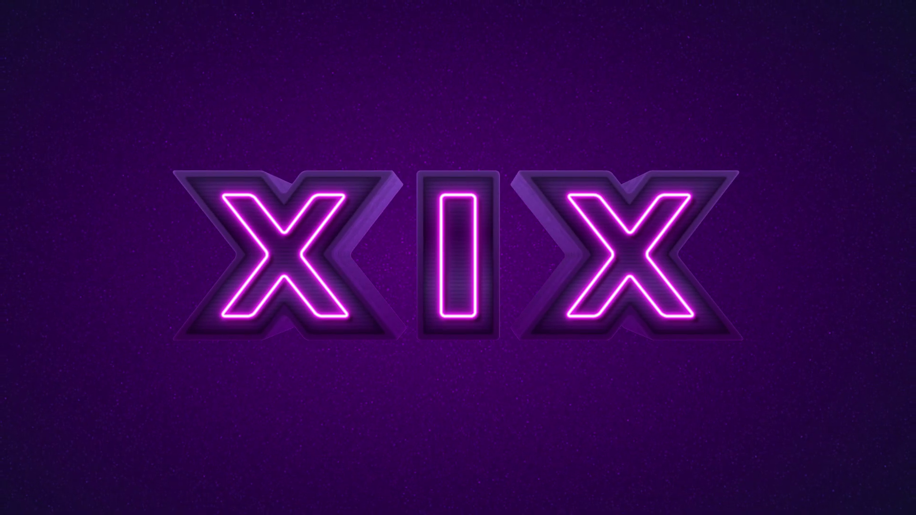